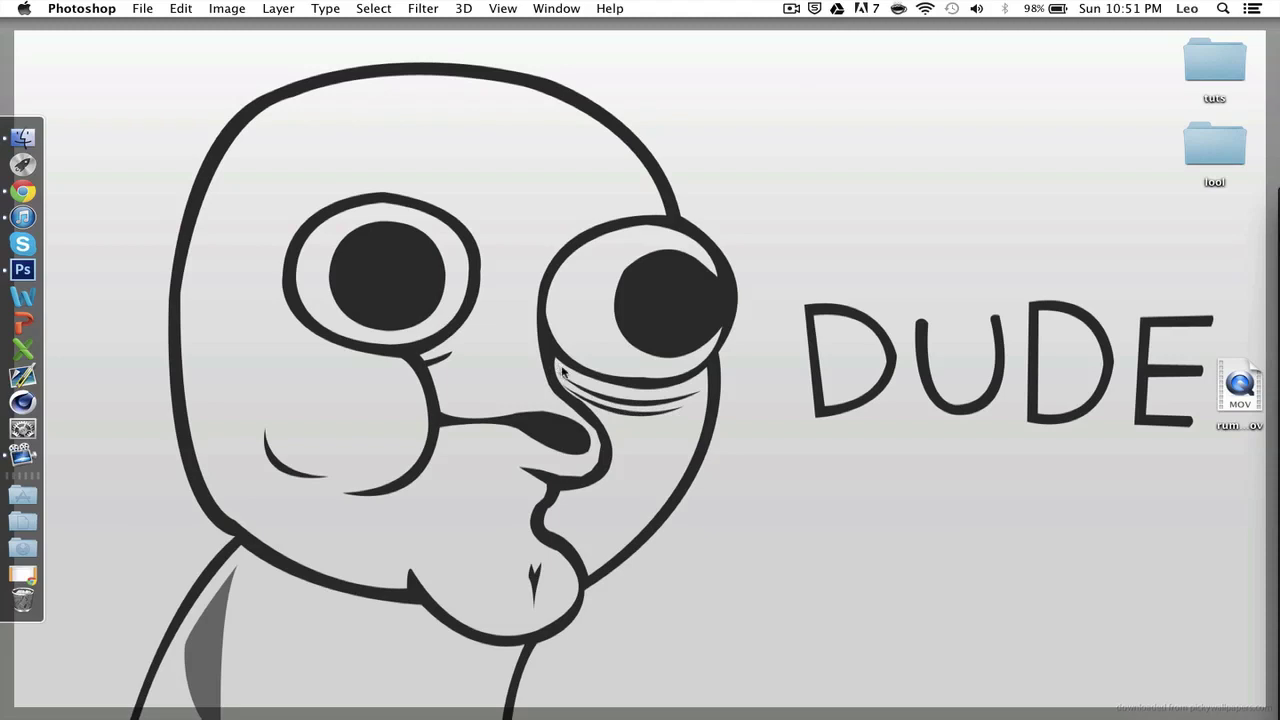
Switch to the desktop space where Photoshop has Ryan Logo Concept.psd open
{"action": "key", "text": "ctrl+Right"}
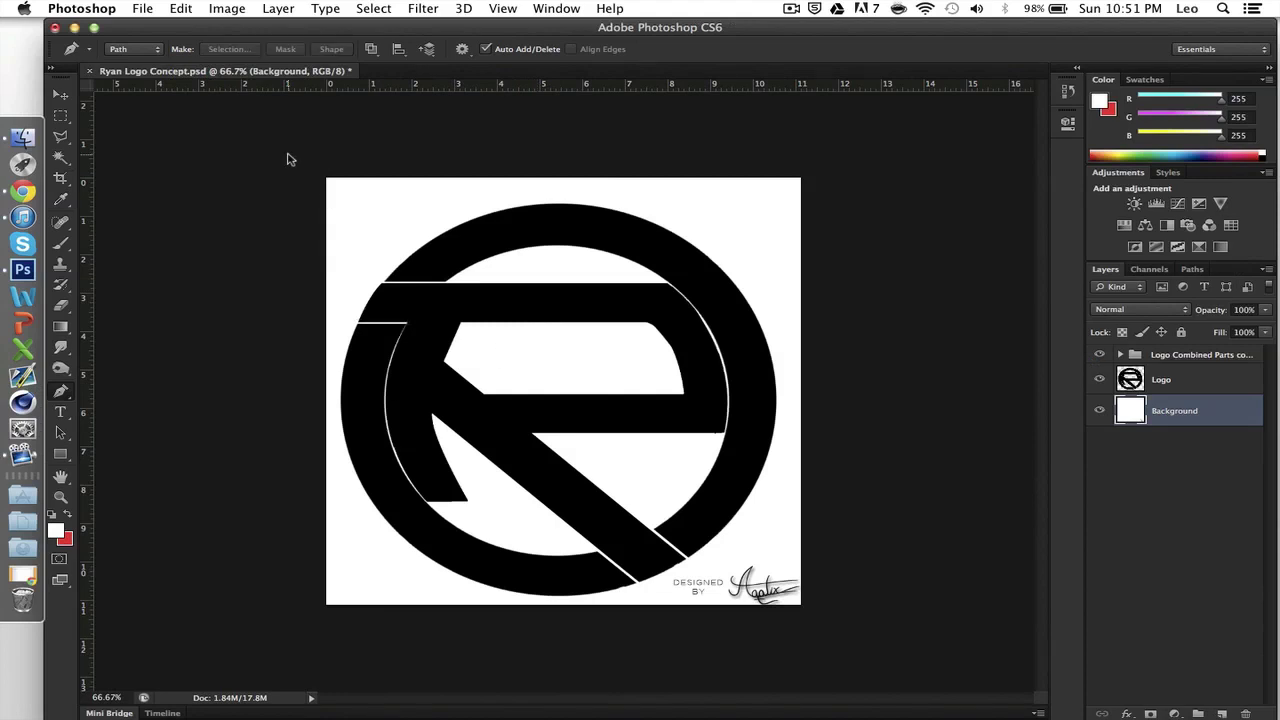
Select the Move tool, view the logo at 100%, and launch Cinema 4D from the Dock
{"action": "left_click", "coordinate": [61, 95]}
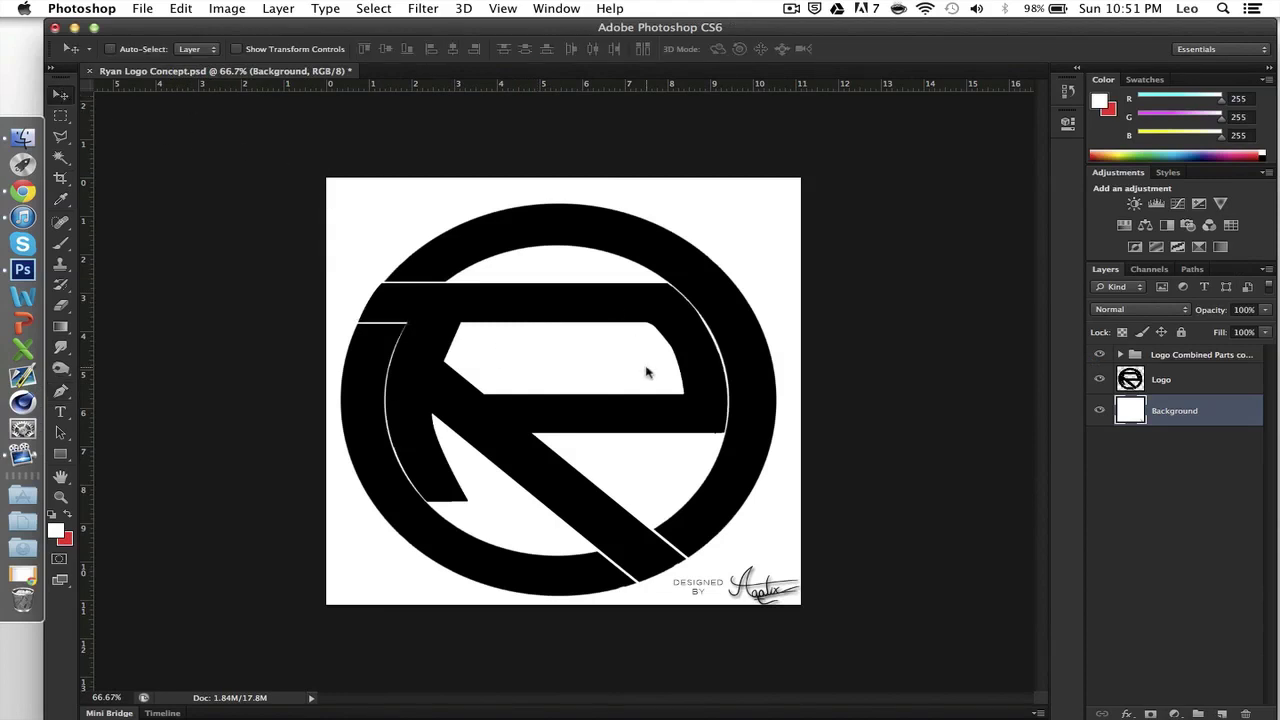
{"action": "key", "text": "super+1"}
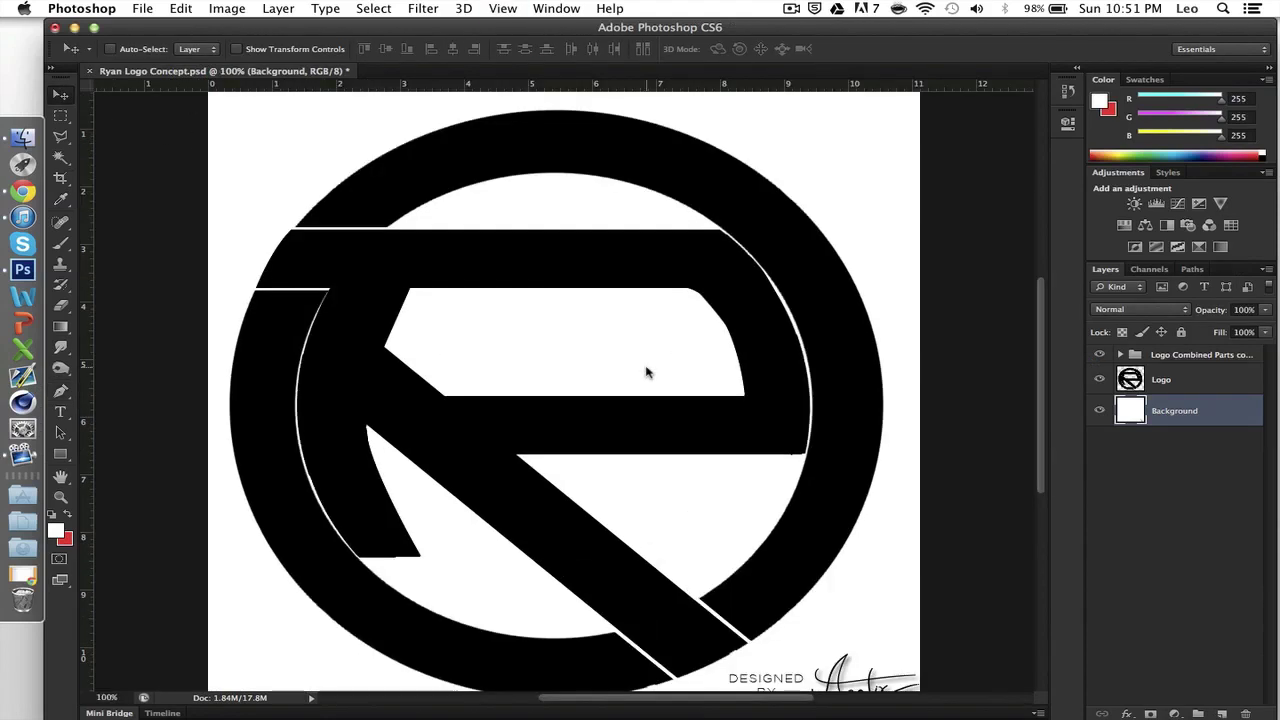
{"action": "left_click", "coordinate": [30, 402]}
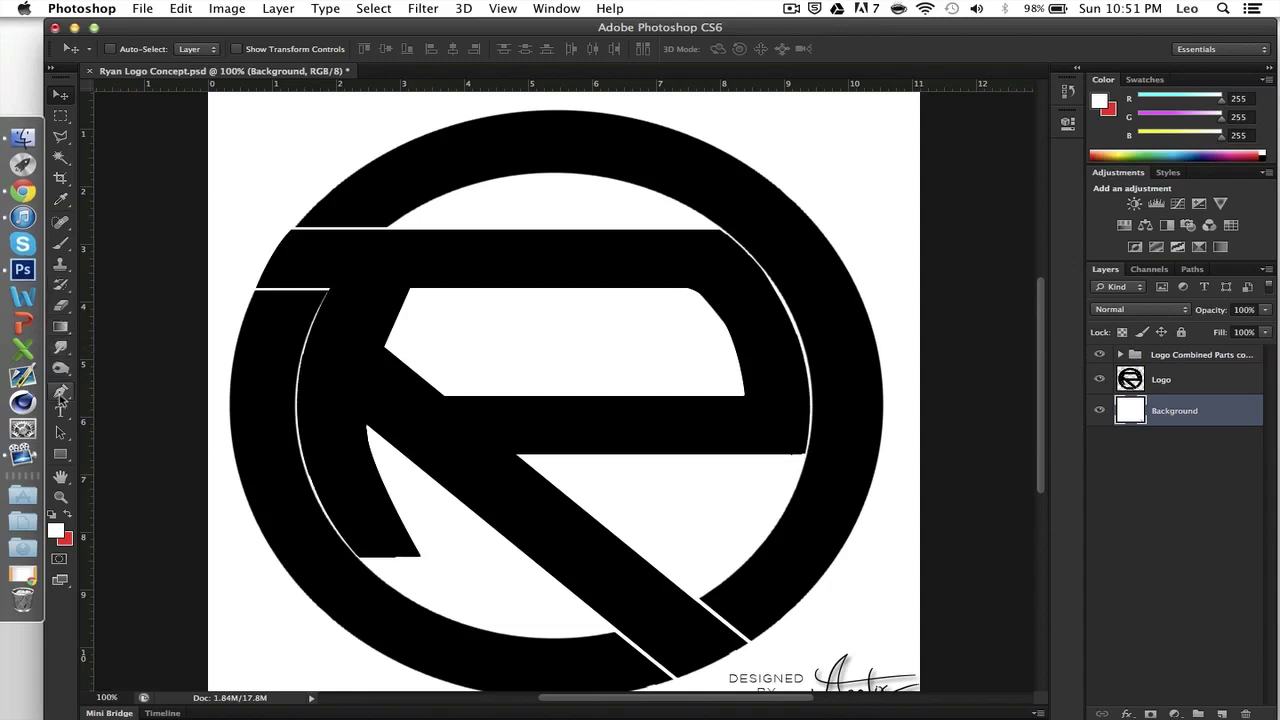
Choose the standard Pen Tool from the toolbox flyout for drawing paths
{"action": "left_click", "coordinate": [61, 394]}
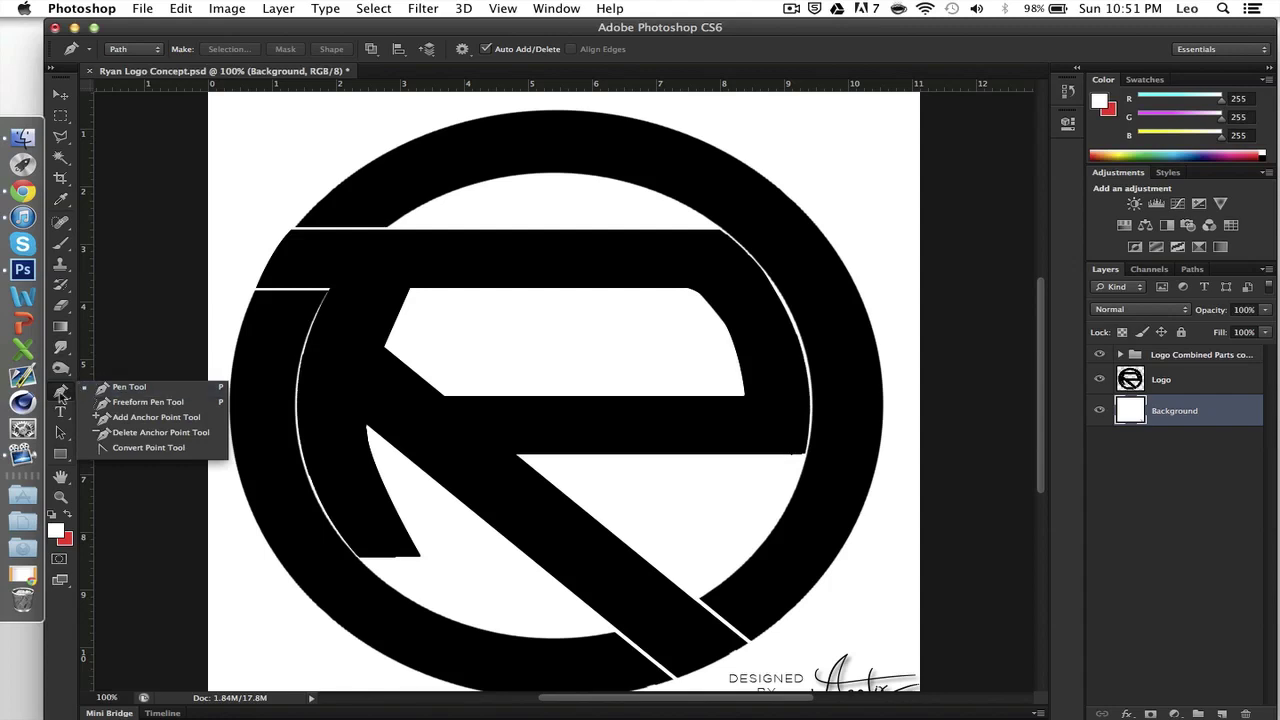
{"action": "left_click", "coordinate": [149, 334]}
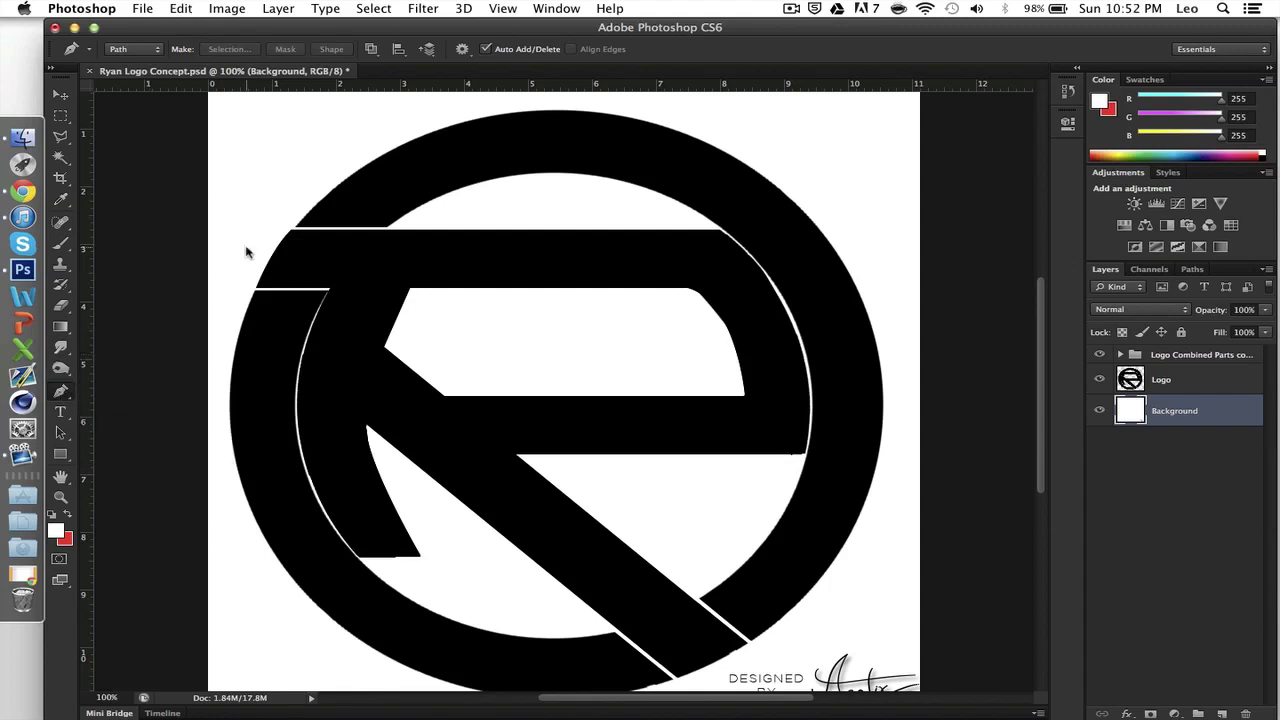
{"action": "key", "text": "super+equal"}
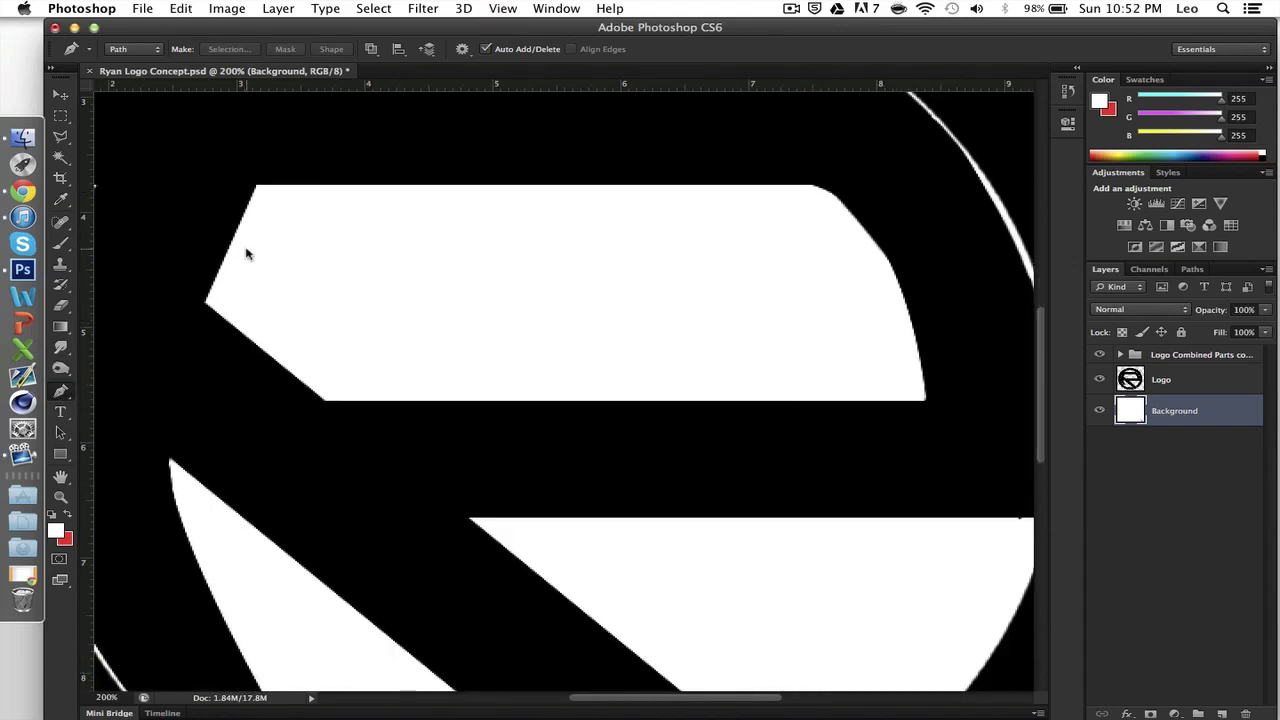
{"action": "key", "text": "super+minus"}
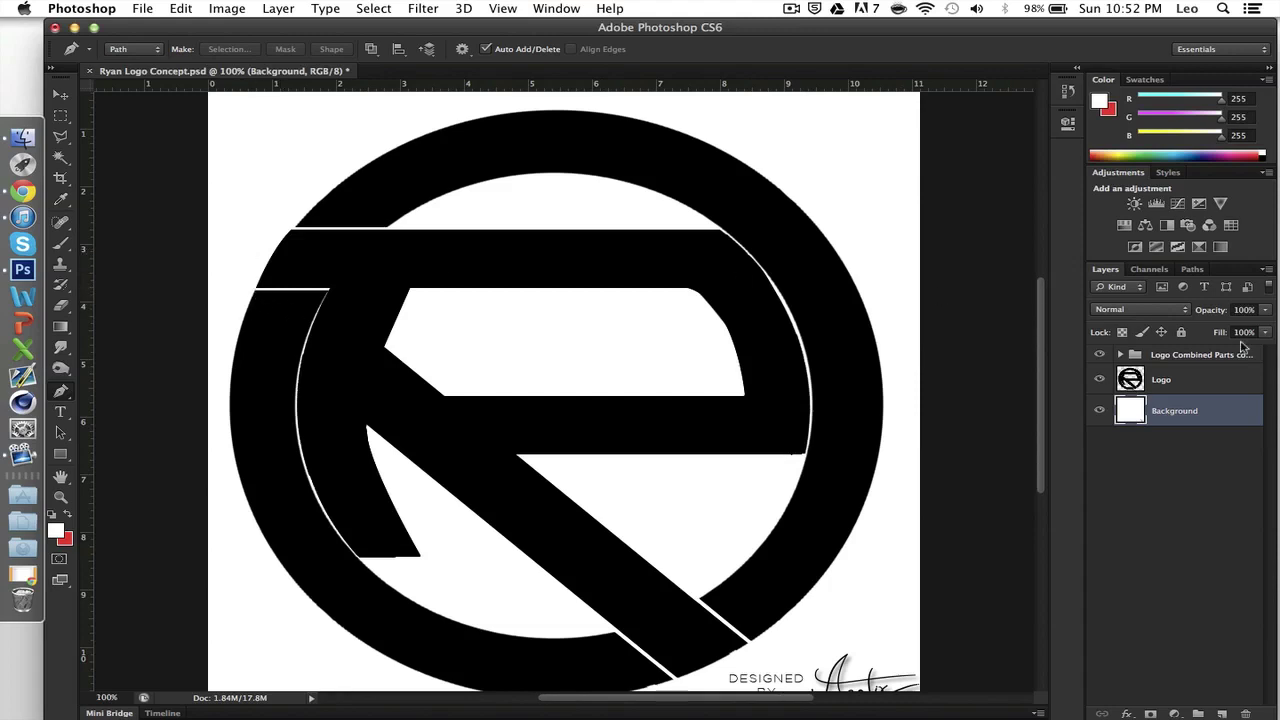
Show the Paths panel, zoom to 200% on the upper left, and place the first anchor at the upper gap's left end
{"action": "left_click", "coordinate": [1193, 270]}
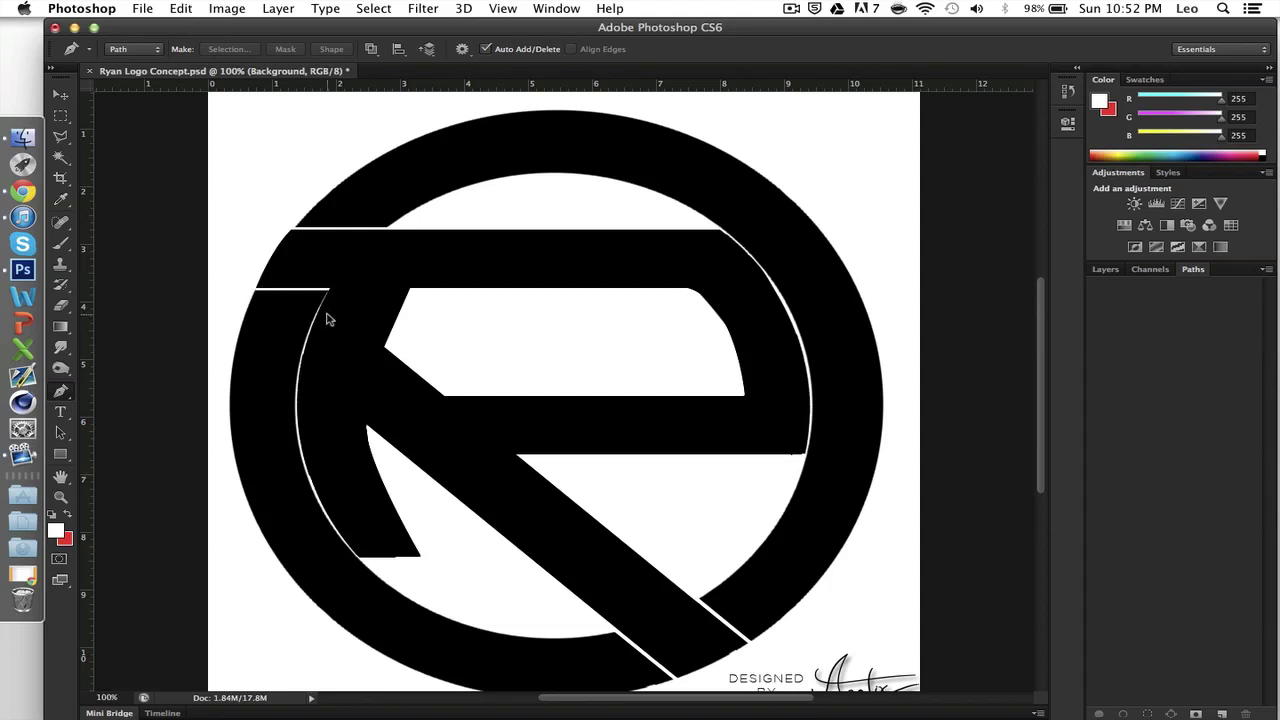
{"action": "key", "text": "super+plus"}
{"action": "scroll", "coordinate": [326, 319], "scroll_direction": "left", "scroll_amount": 10}
{"action": "scroll", "coordinate": [326, 319], "scroll_direction": "up", "scroll_amount": 3}
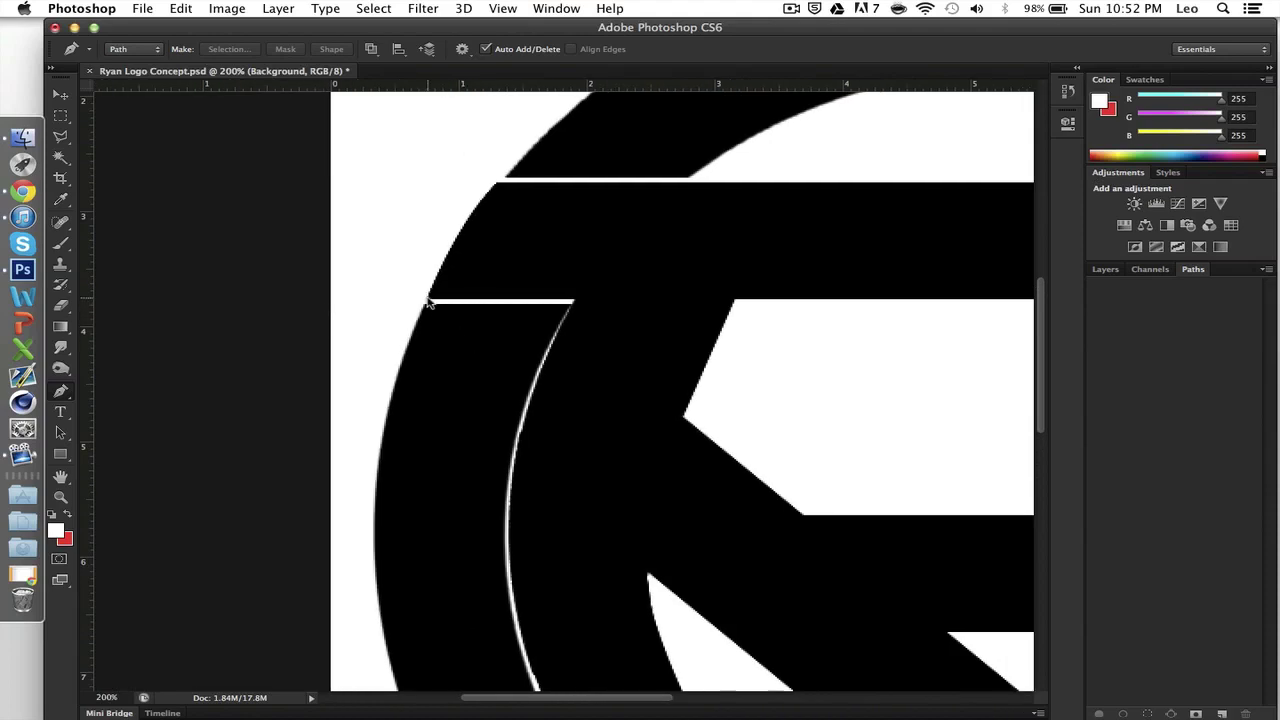
{"action": "left_click", "coordinate": [497, 186]}
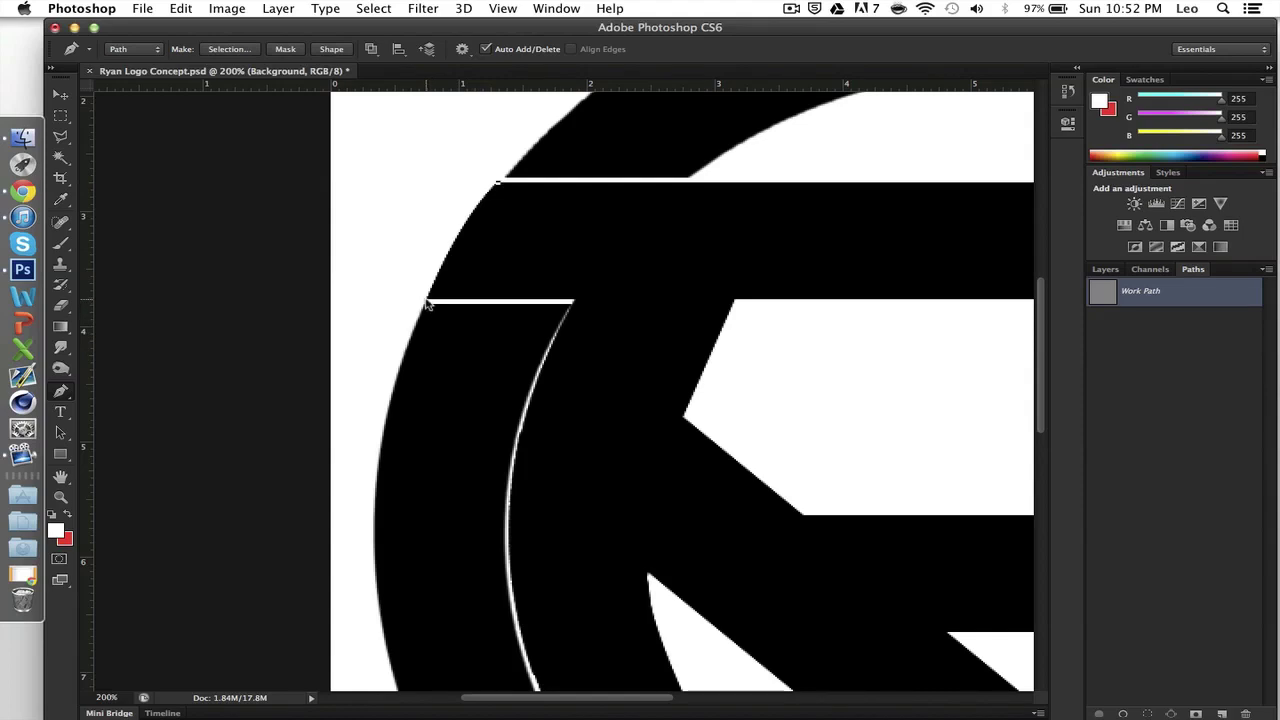
Add a curved anchor at the lower gap's left end and drop its outgoing handle
{"action": "left_click_drag", "start_coordinate": [427, 301], "coordinate": [409, 364]}
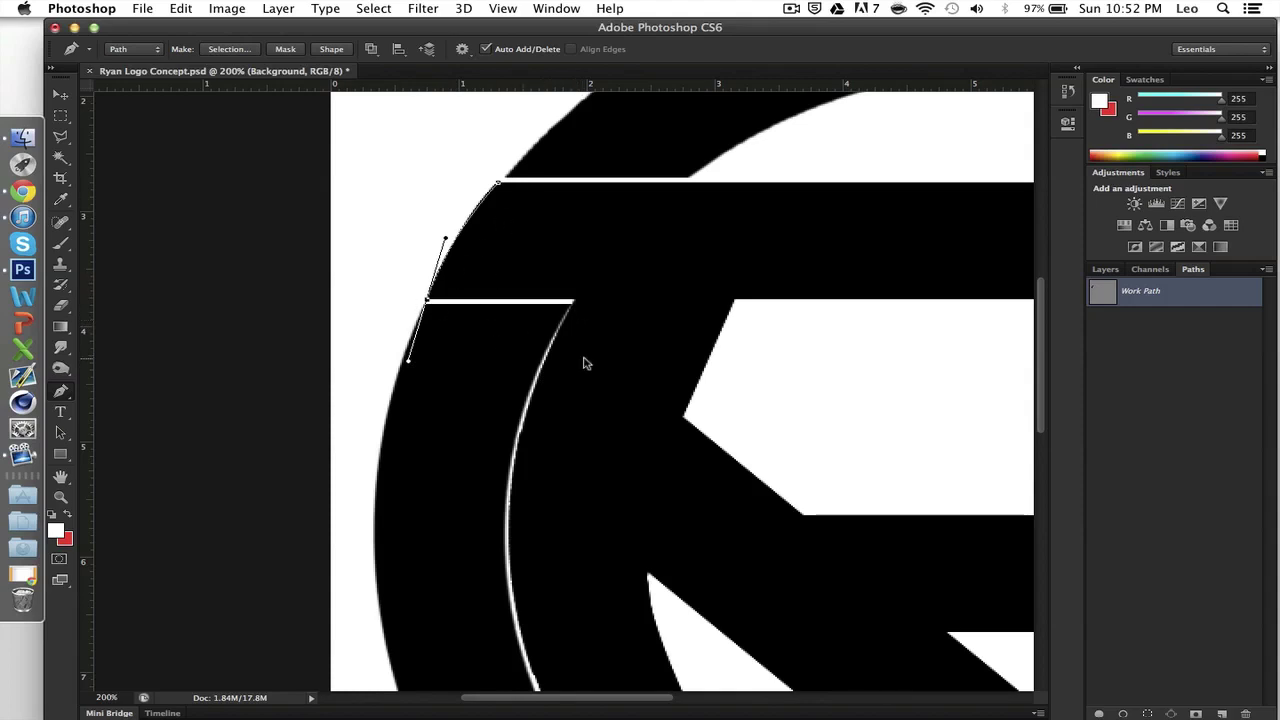
{"action": "left_click", "coordinate": [575, 303]}
{"action": "key", "text": "super+z"}
{"action": "key", "text": "super+equal"}
{"action": "key", "text": "super+equal"}
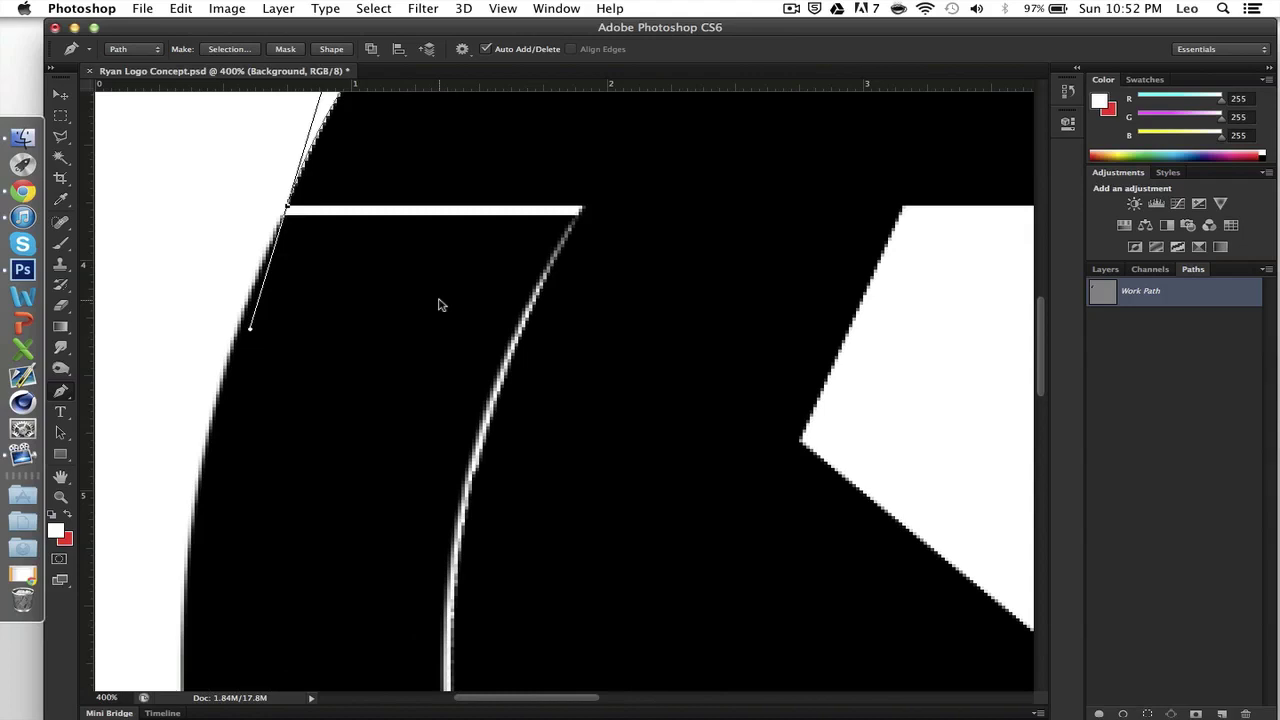
{"action": "scroll", "coordinate": [440, 304], "scroll_direction": "up", "scroll_amount": 1}
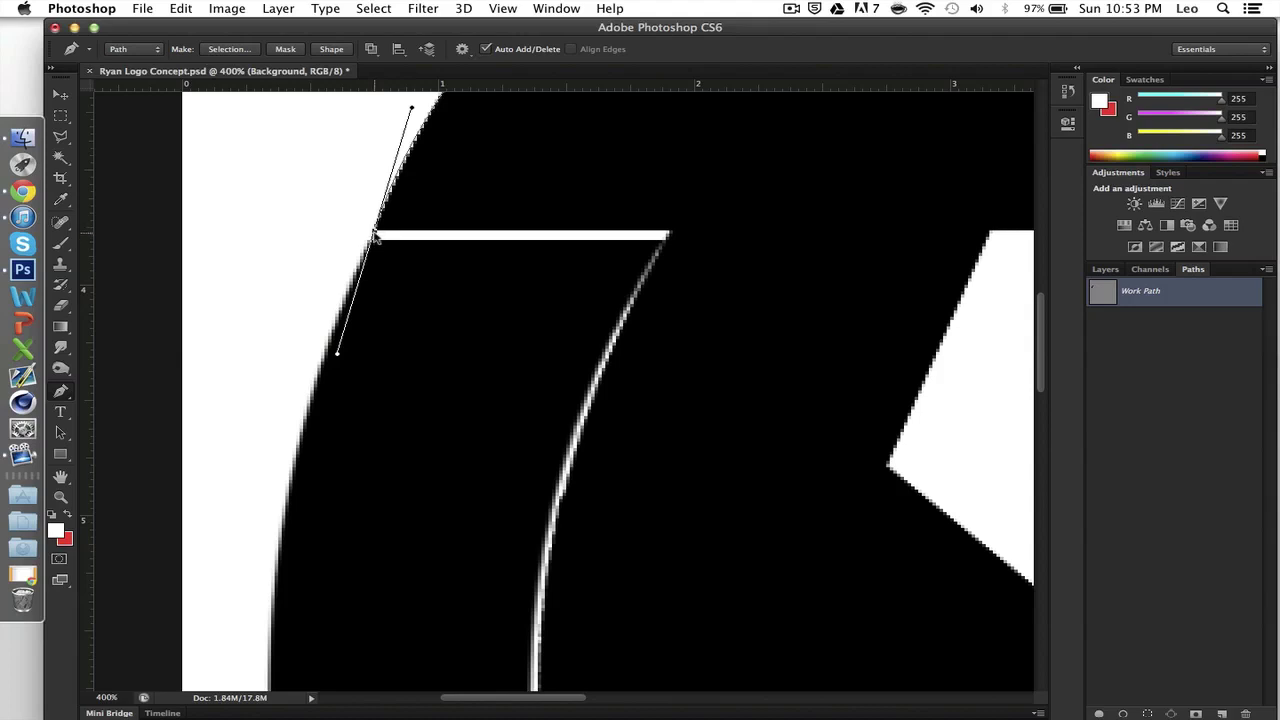
{"action": "left_click", "coordinate": [374, 233]}
{"action": "left_click_drag", "start_coordinate": [374, 230], "coordinate": [481, 432]}
{"action": "key", "text": "super+z"}
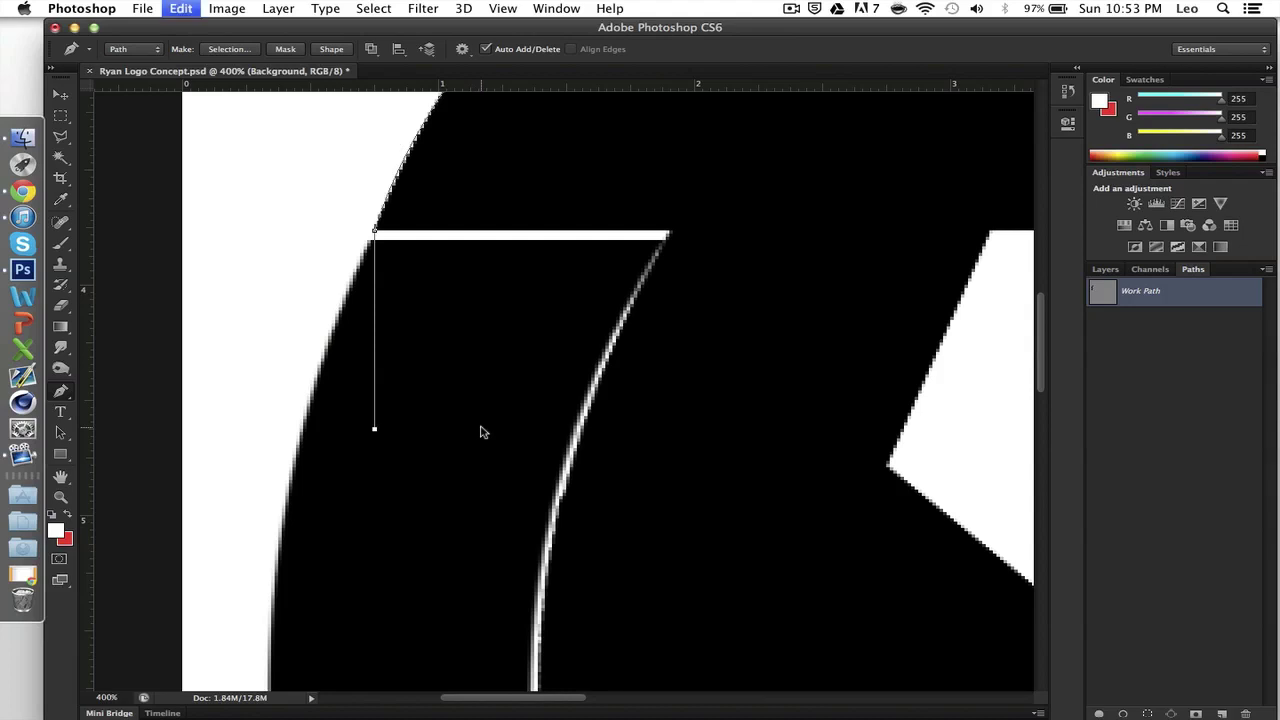
Run a straight segment along the white gap, anchoring it at the gap's right end
{"action": "left_click", "coordinate": [672, 237]}
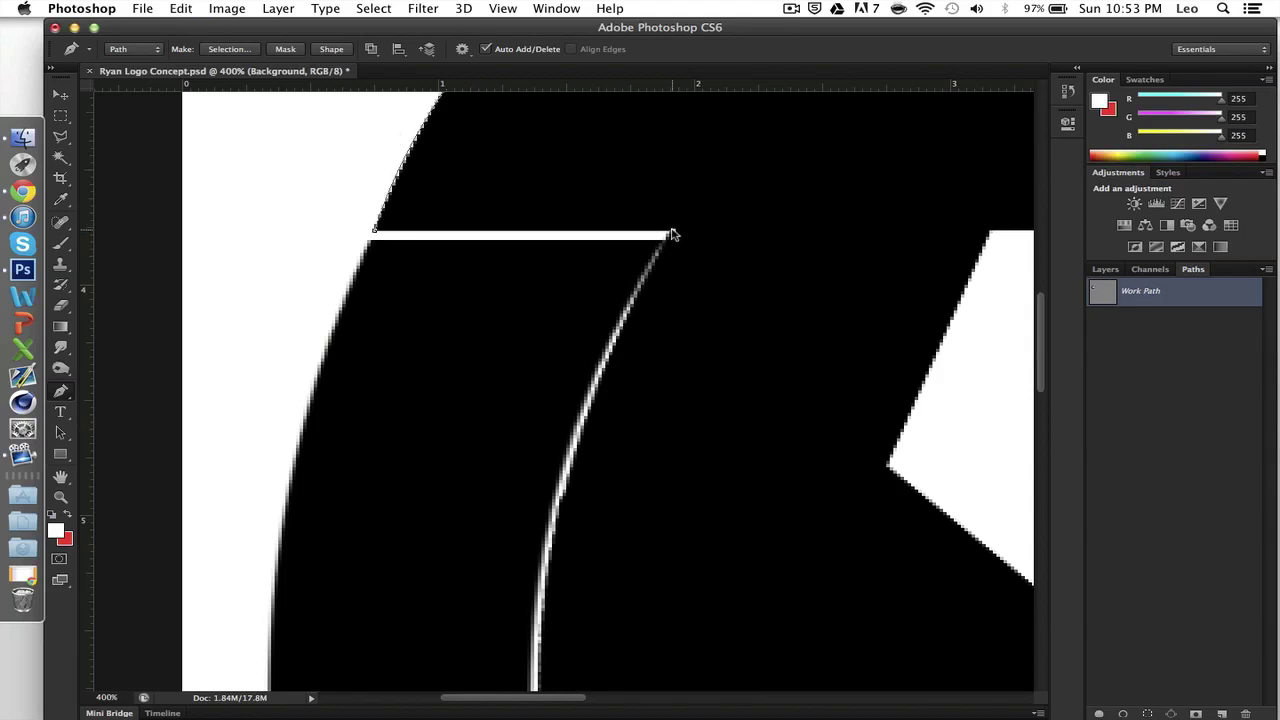
{"action": "key", "text": "super+z"}
{"action": "left_click", "coordinate": [740, 231]}
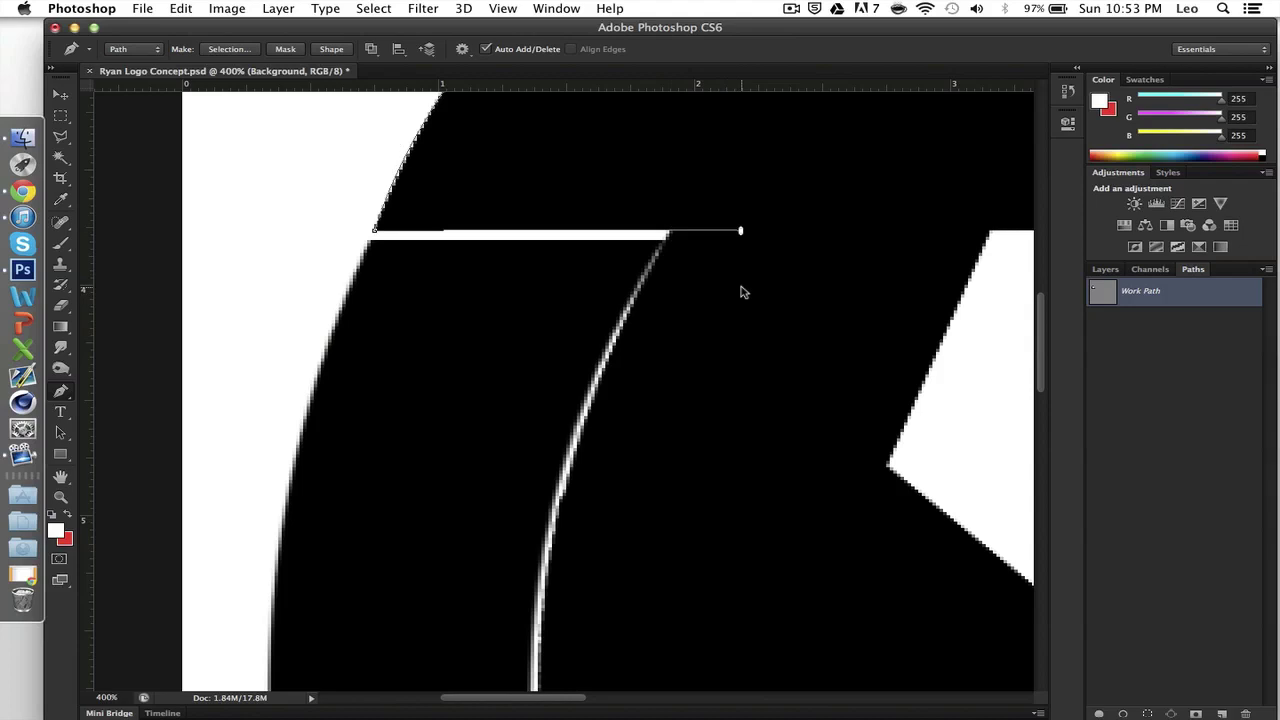
{"action": "key", "text": "super+z"}
{"action": "left_click", "coordinate": [762, 231]}
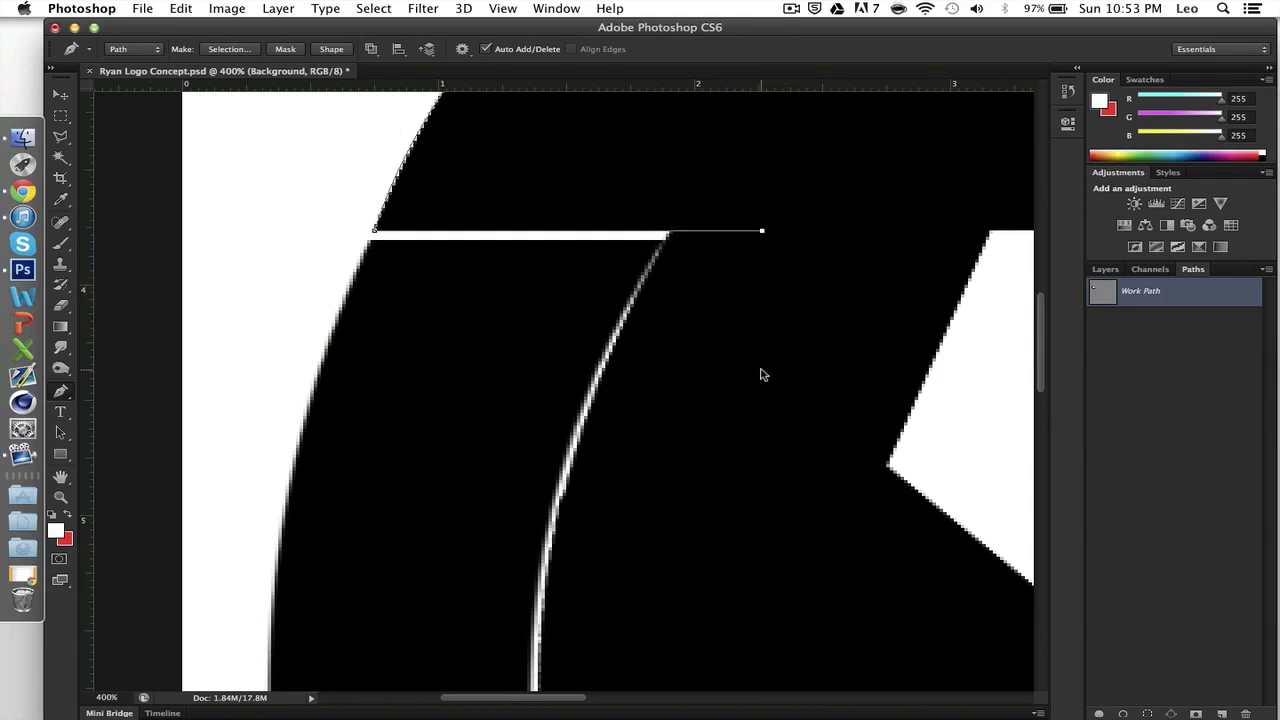
{"action": "key", "text": "super+z"}
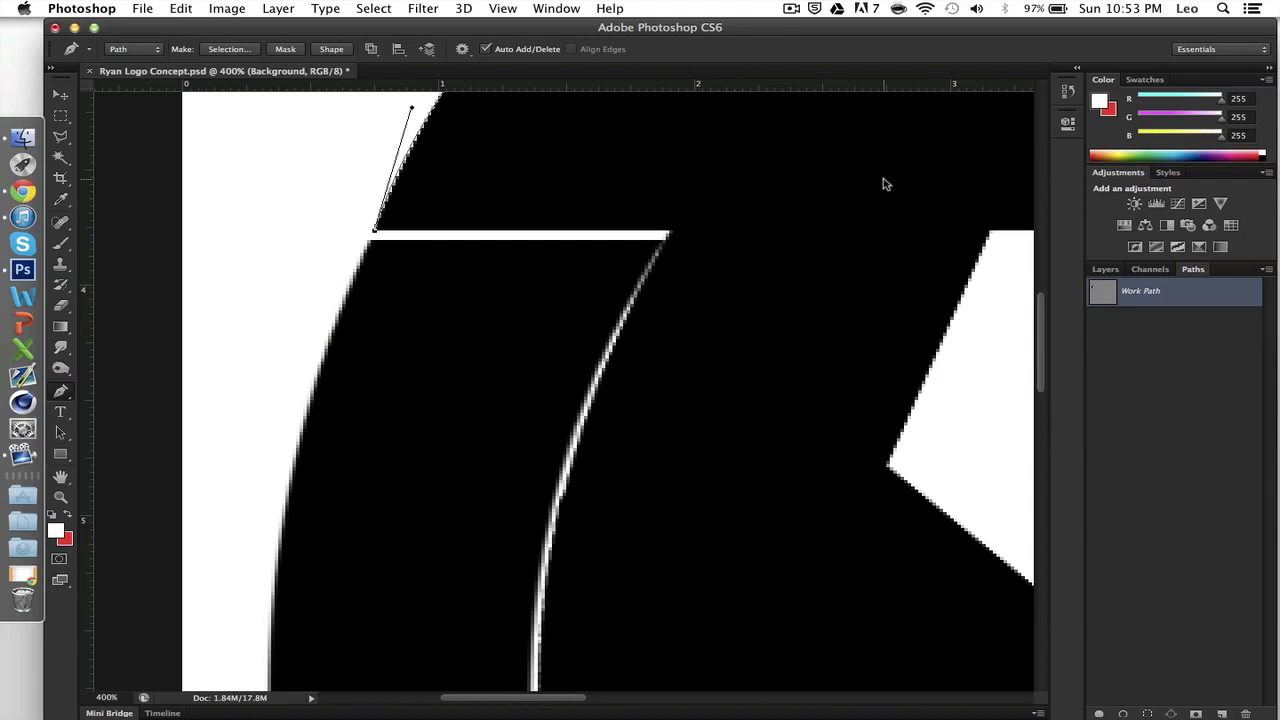
{"action": "left_click", "coordinate": [884, 184], "text": "shift"}
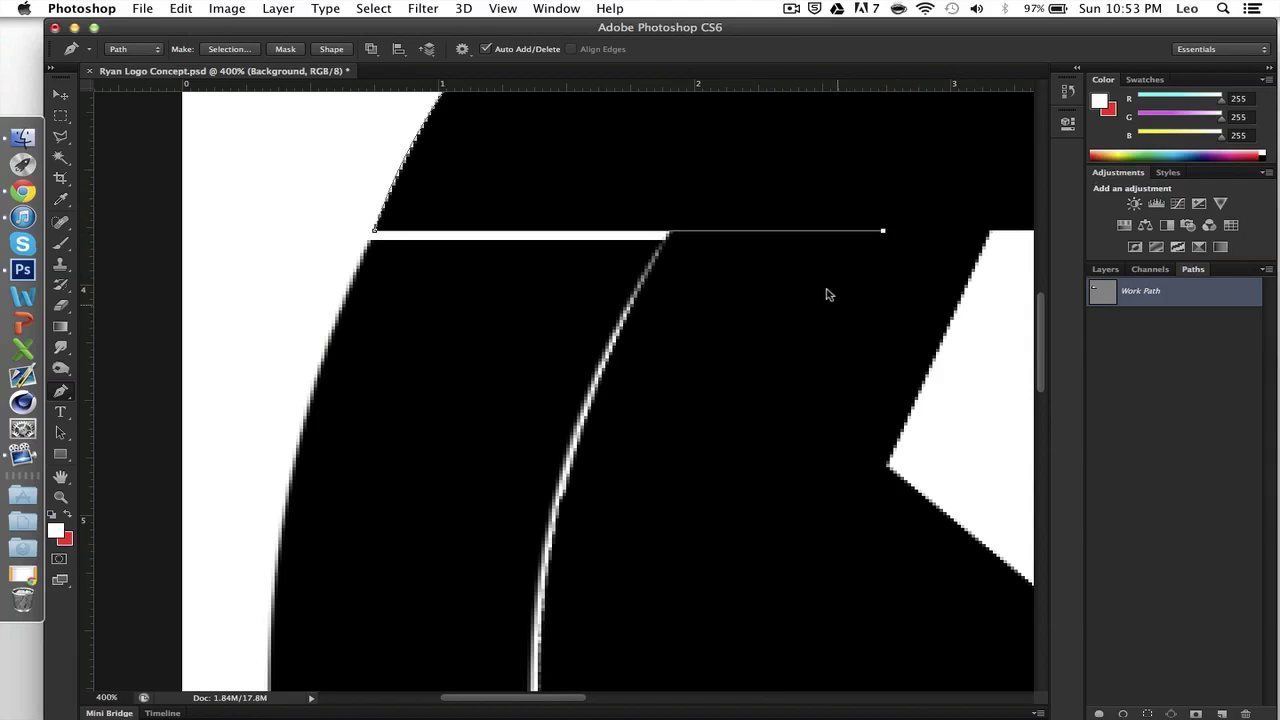
{"action": "key", "text": "super+z"}
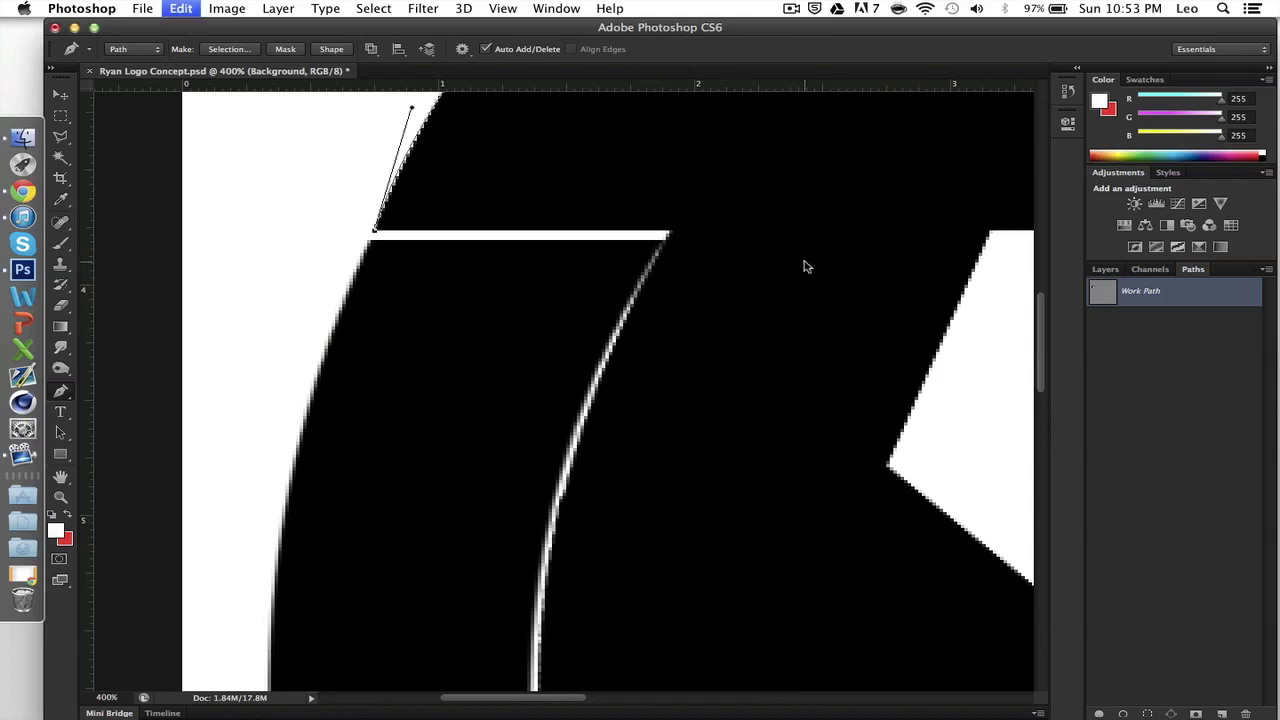
{"action": "left_click", "coordinate": [671, 233]}
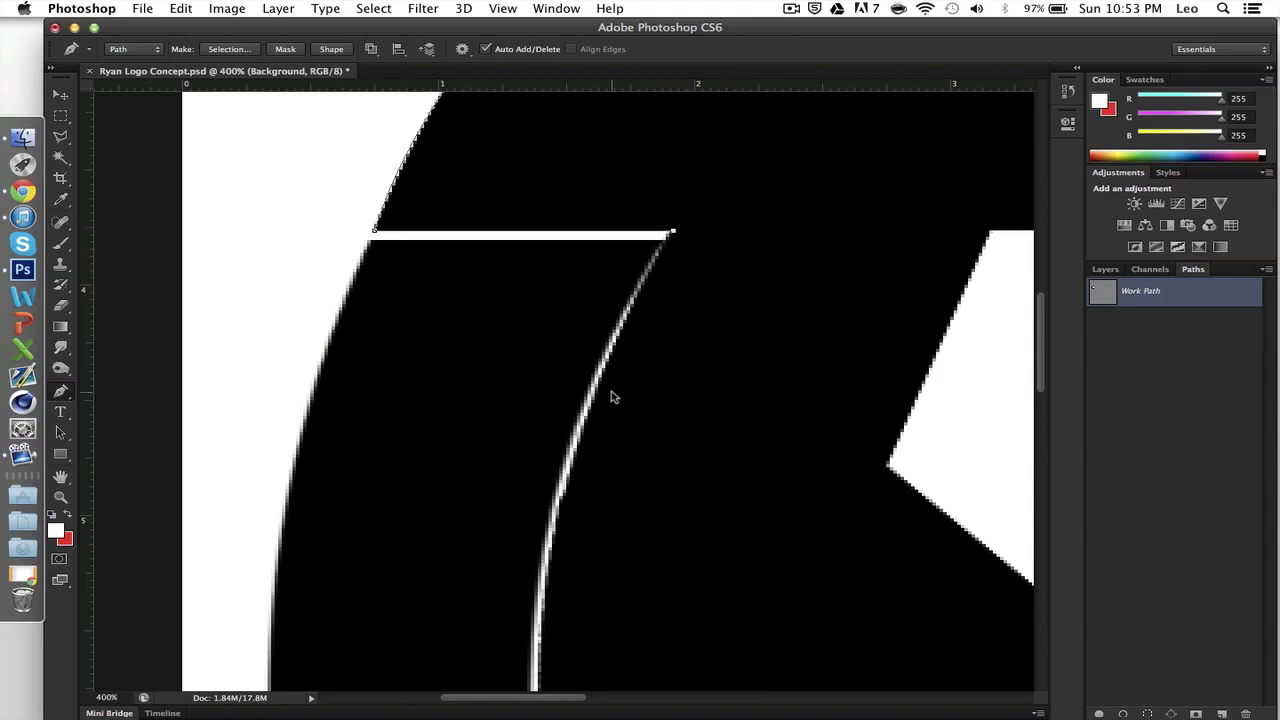
Zoom out to 200% and add a curved anchor along the inner white arc, removing its lower handle
{"action": "key", "text": "super+minus"}
{"action": "scroll", "coordinate": [611, 394], "scroll_direction": "right", "scroll_amount": 3}
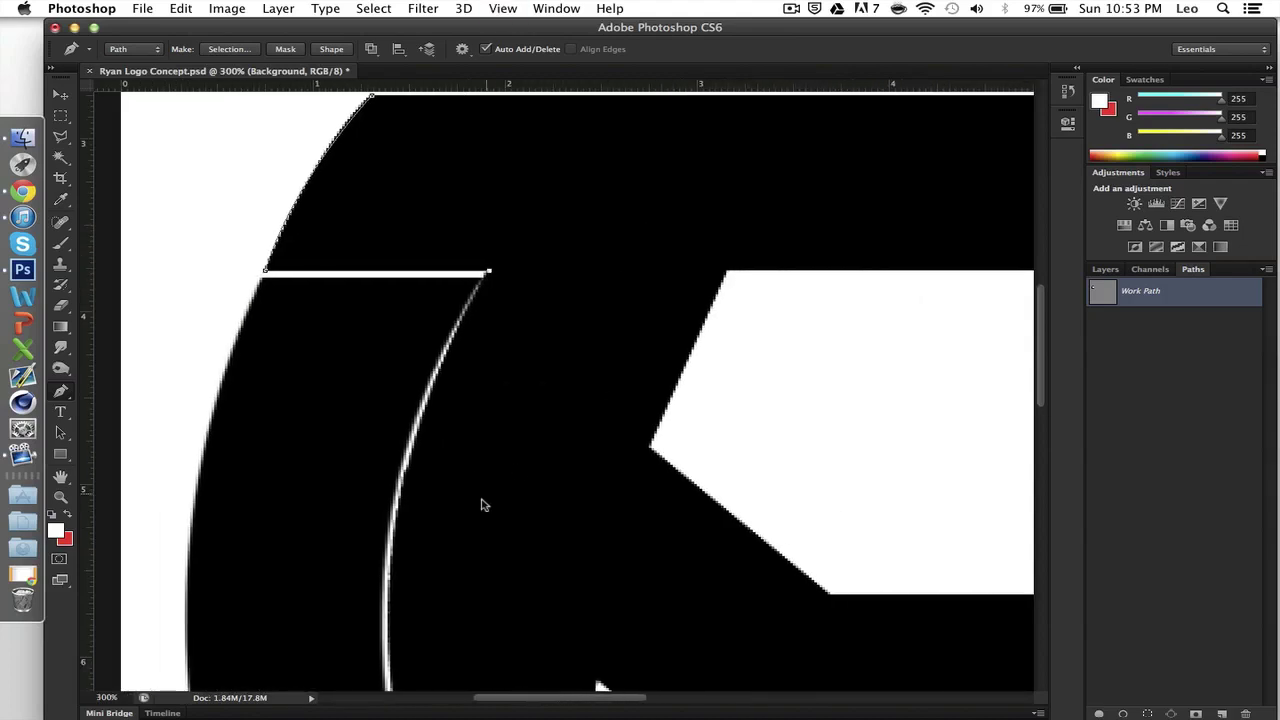
{"action": "scroll", "coordinate": [483, 506], "scroll_direction": "down", "scroll_amount": 5}
{"action": "key", "text": "super+minus"}
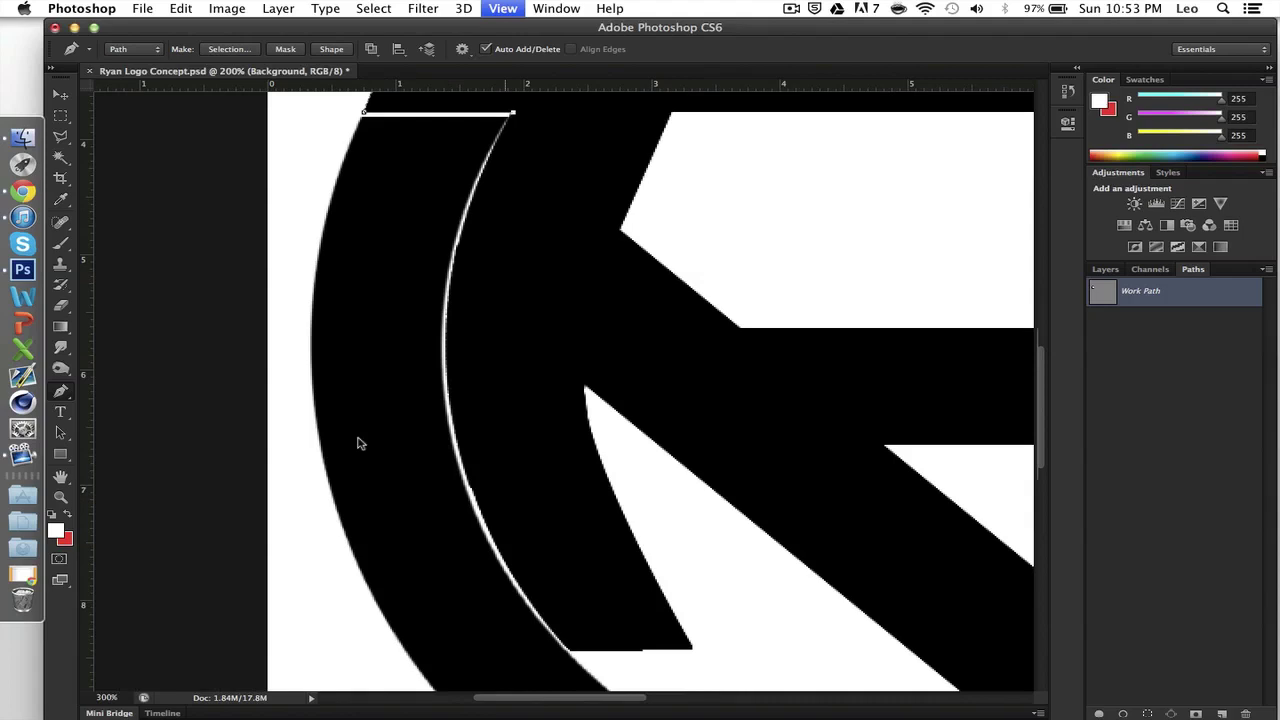
{"action": "scroll", "coordinate": [357, 443], "scroll_direction": "up", "scroll_amount": 3}
{"action": "scroll", "coordinate": [408, 516], "scroll_direction": "down", "scroll_amount": 3}
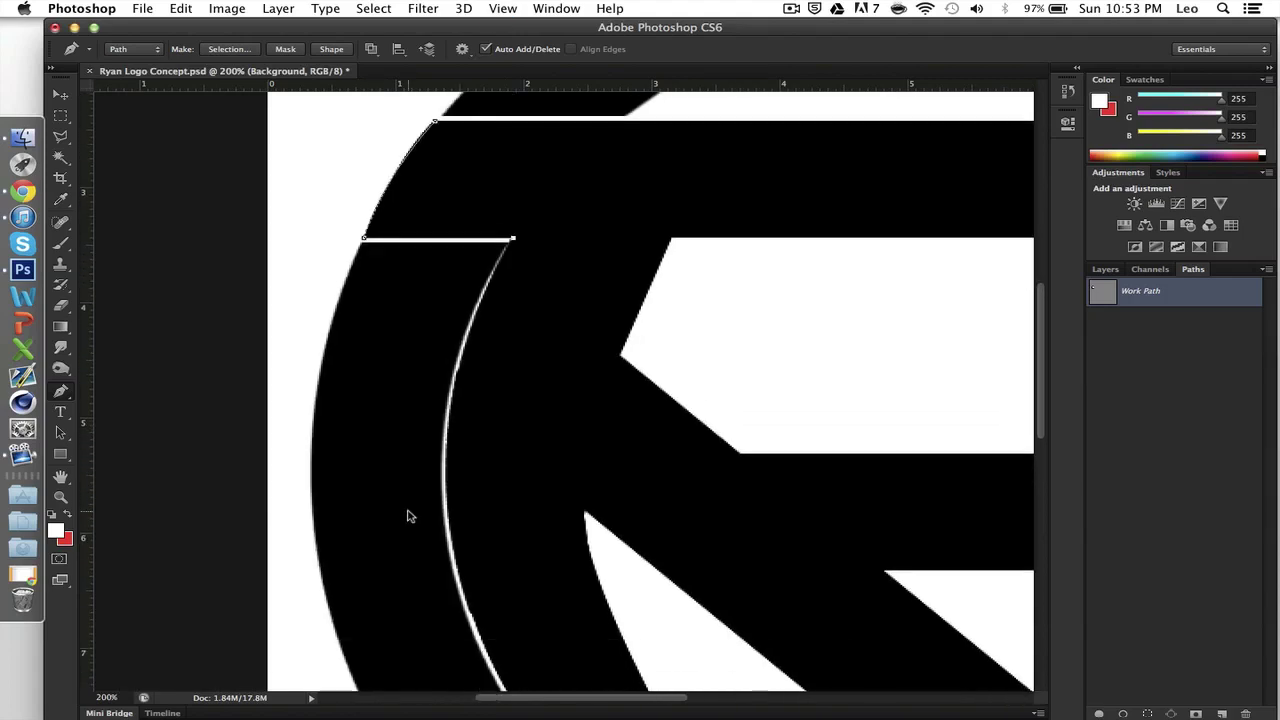
{"action": "scroll", "coordinate": [410, 518], "scroll_direction": "up", "scroll_amount": 1}
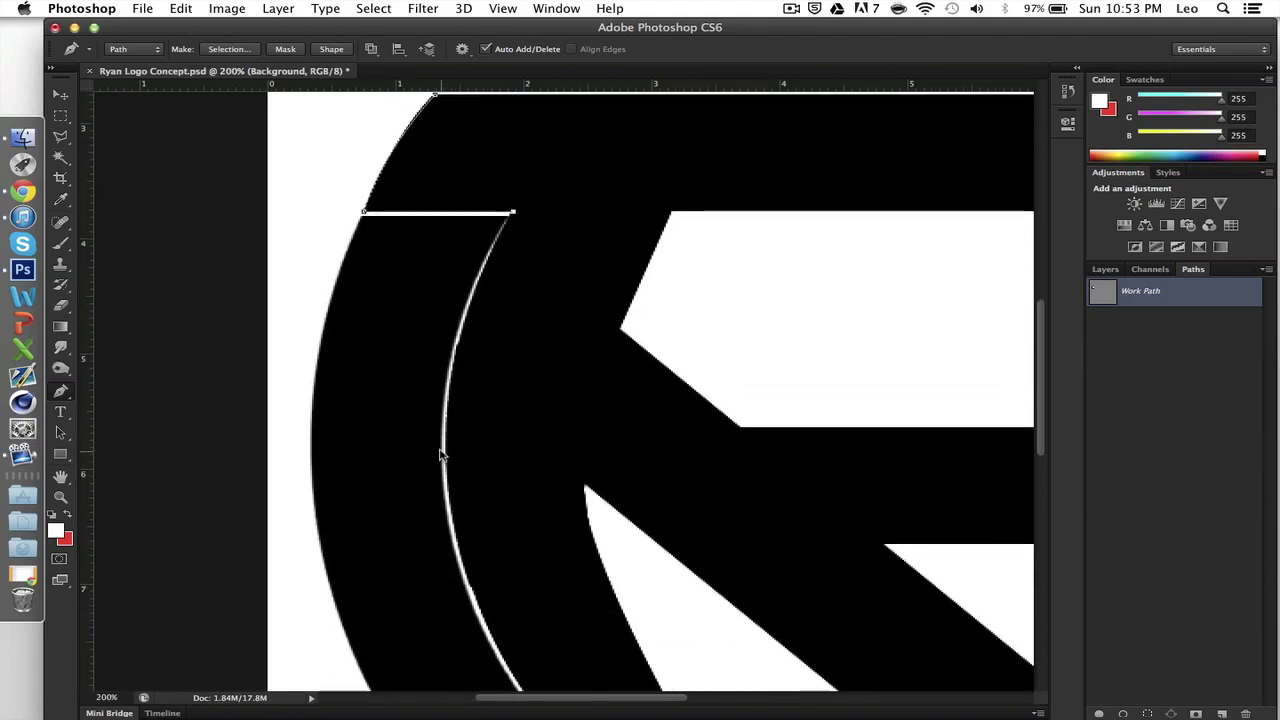
{"action": "left_click_drag", "start_coordinate": [446, 452], "coordinate": [451, 578]}
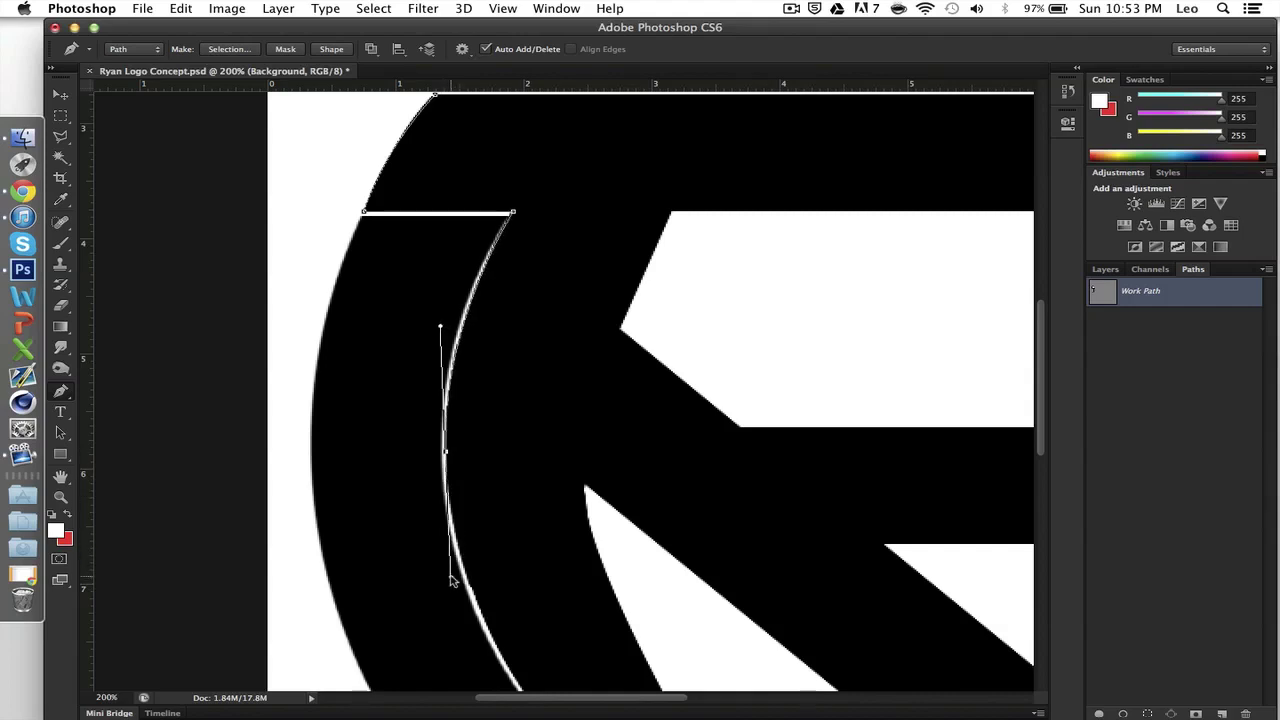
{"action": "left_click", "coordinate": [446, 455], "text": "alt"}
Add anchors at the arc's lower end and shape corner, then a curved anchor at the R's upper inner corner
{"action": "scroll", "coordinate": [446, 455], "scroll_direction": "down", "scroll_amount": 3}
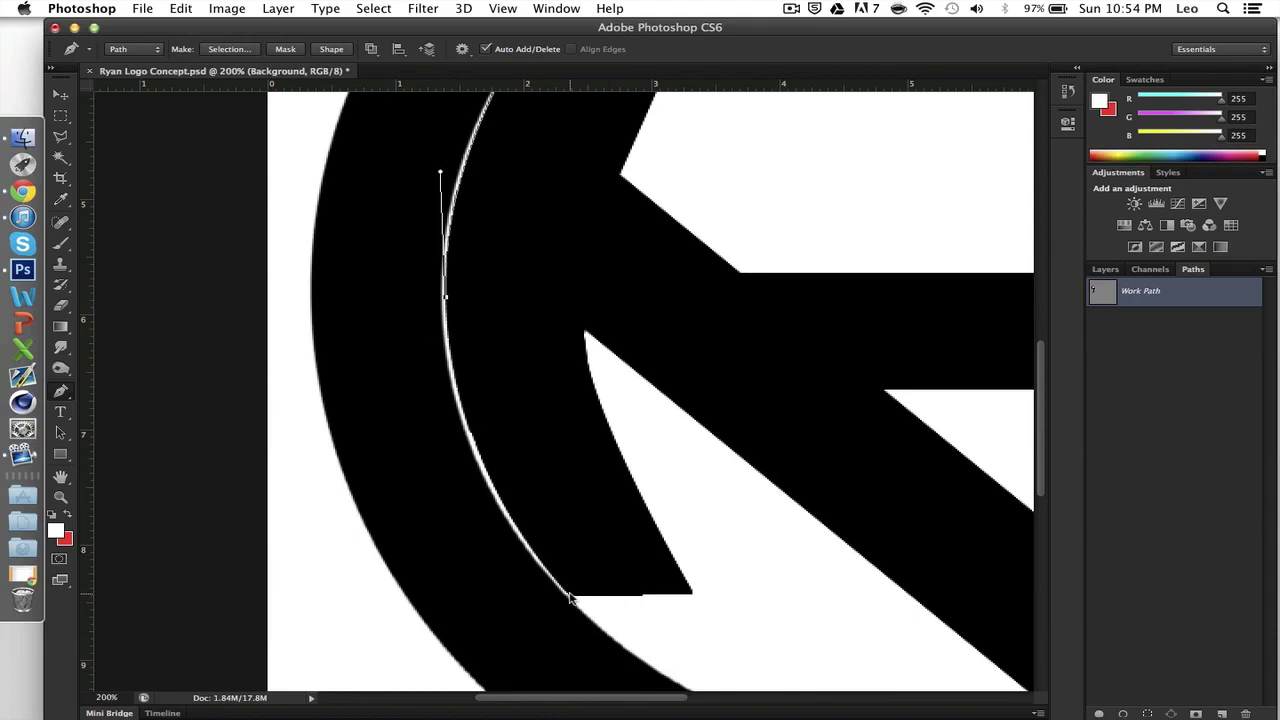
{"action": "left_click_drag", "start_coordinate": [570, 598], "coordinate": [705, 678]}
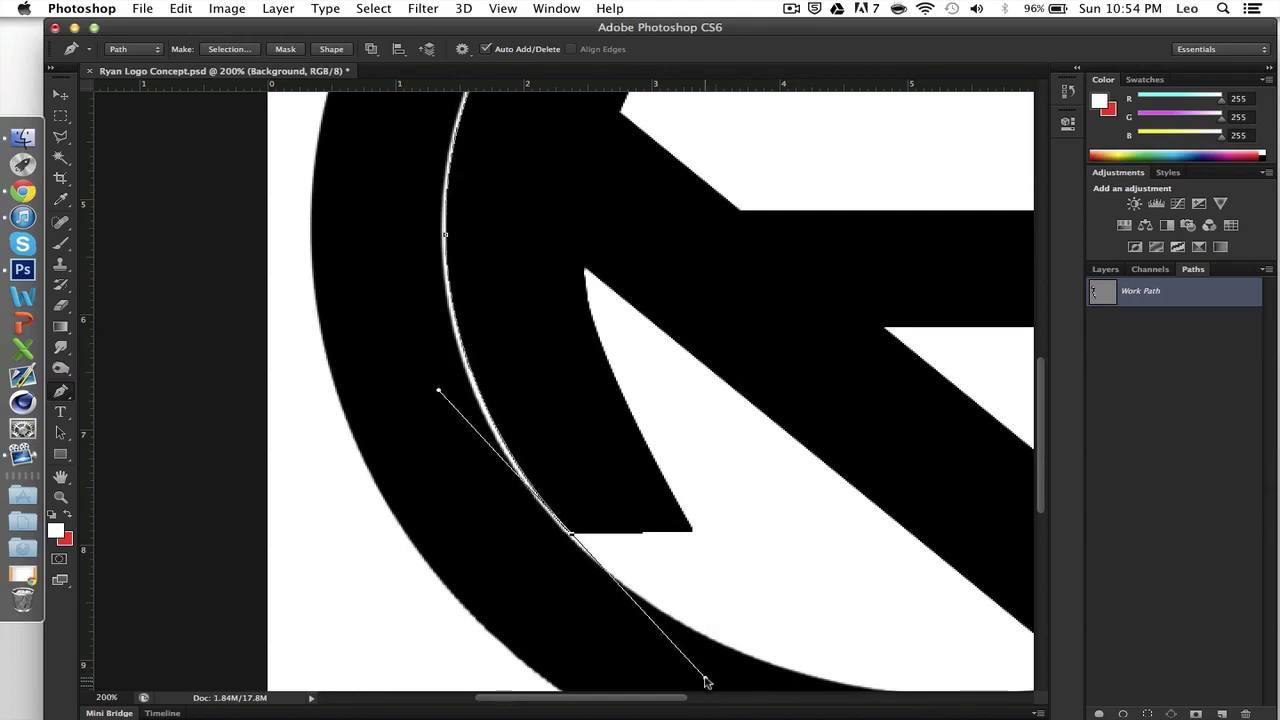
{"action": "left_click", "coordinate": [570, 537]}
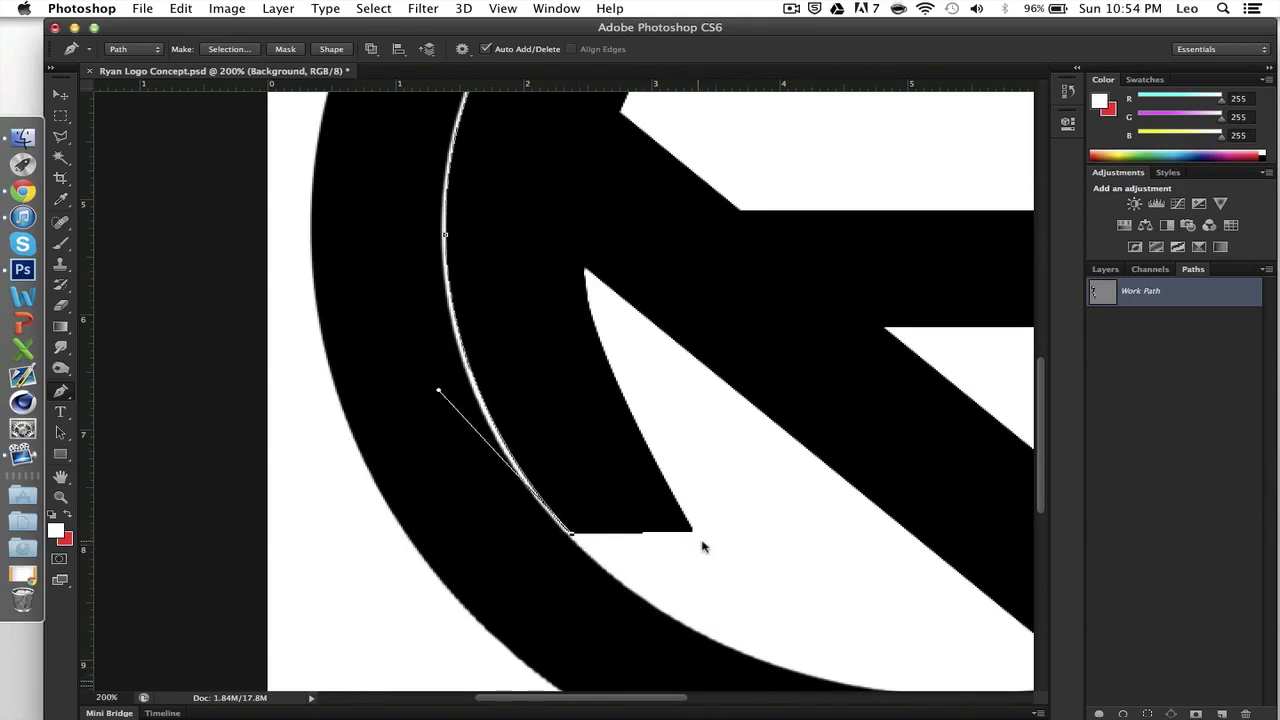
{"action": "left_click", "coordinate": [693, 533]}
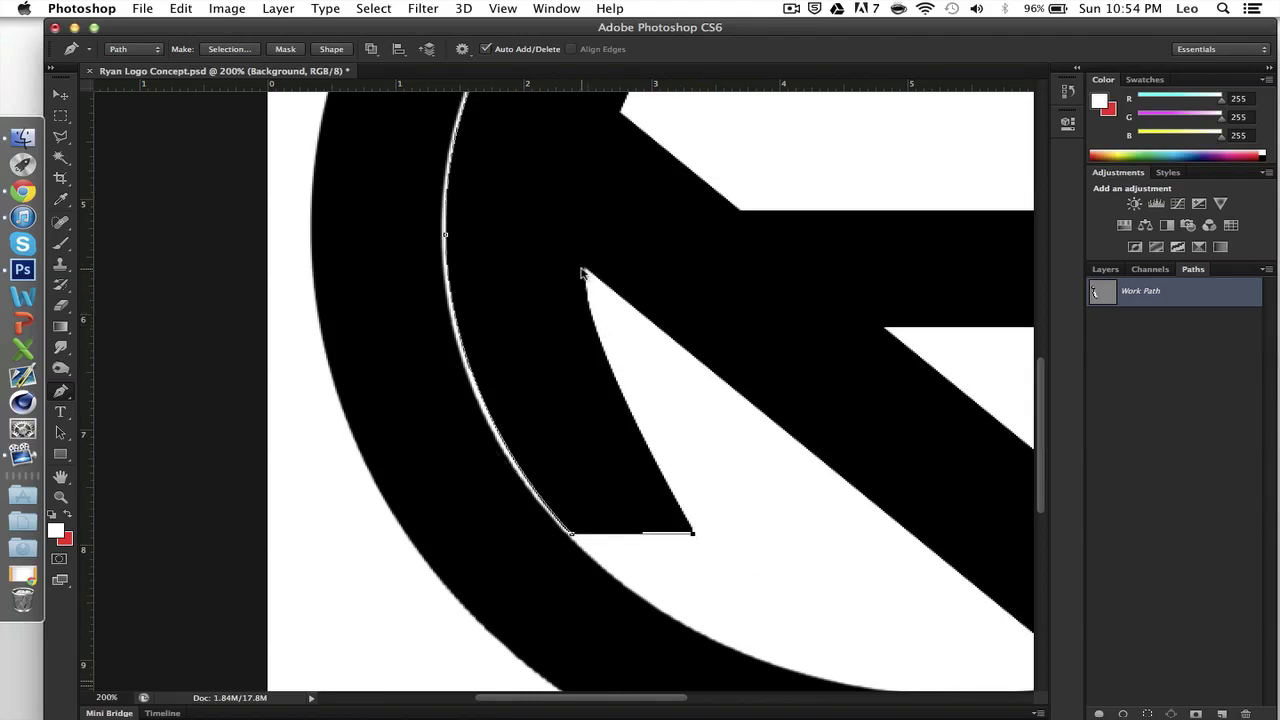
{"action": "left_click_drag", "start_coordinate": [585, 270], "coordinate": [591, 208]}
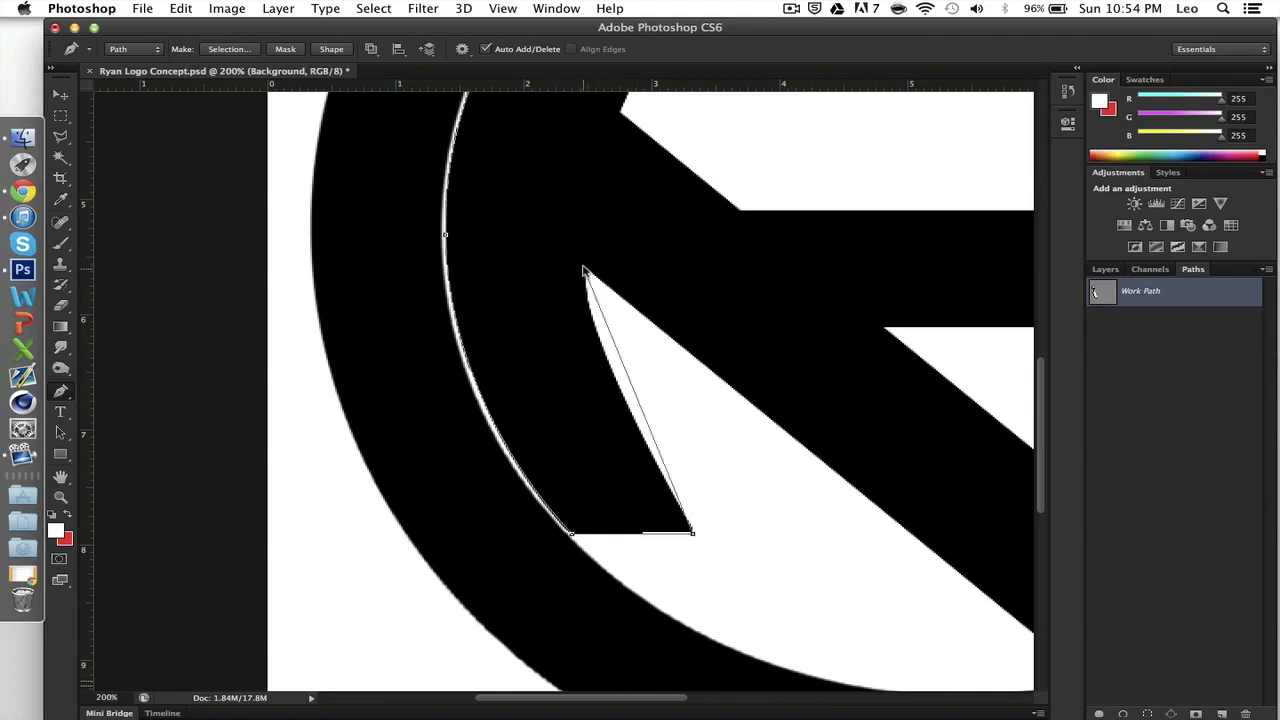
{"action": "left_click_drag", "start_coordinate": [585, 266], "coordinate": [596, 221]}
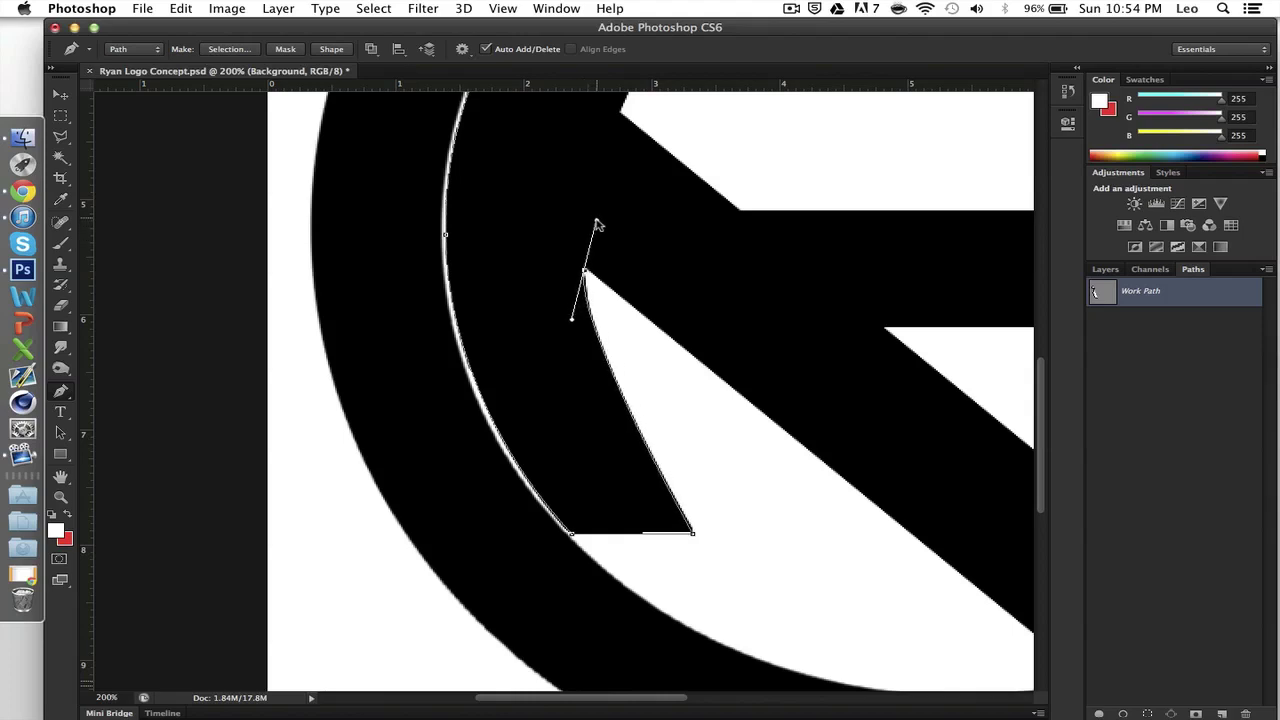
{"action": "left_click_drag", "start_coordinate": [597, 225], "coordinate": [593, 226]}
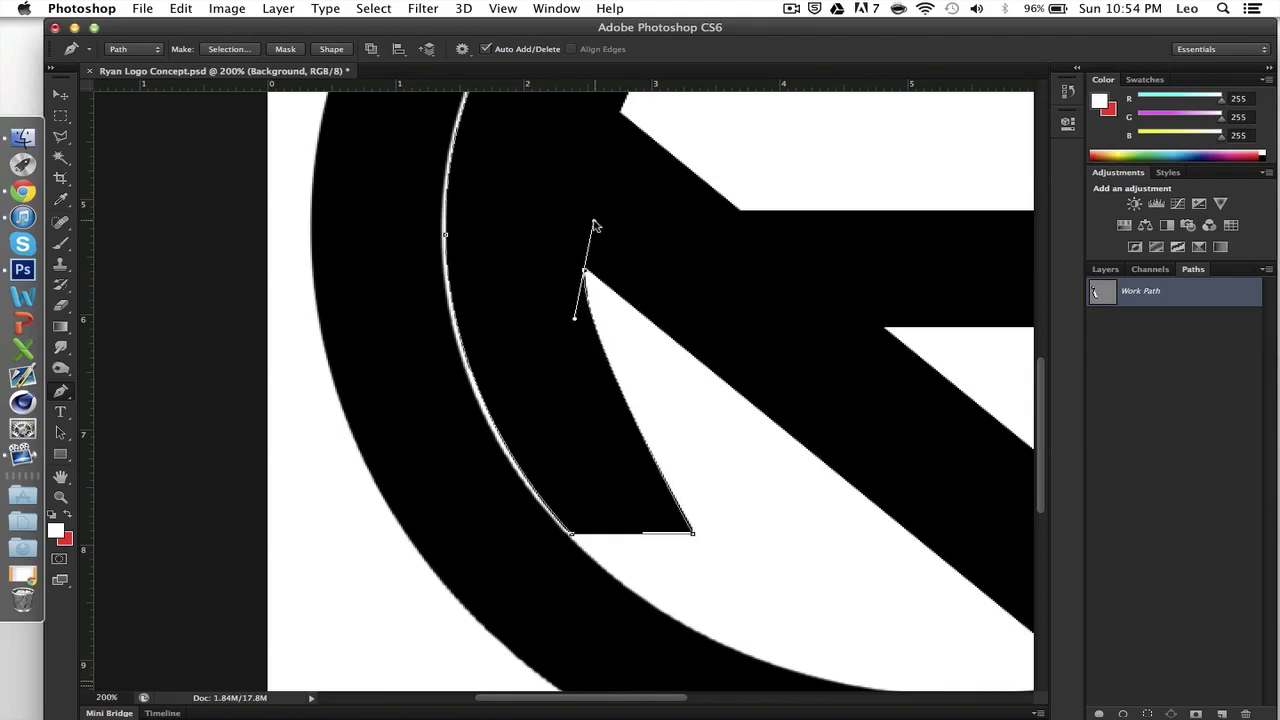
Make the top anchor a corner, then trace down the diagonal leg and curve along the ring's inner edge
{"action": "left_click", "coordinate": [586, 272]}
{"action": "scroll", "coordinate": [799, 459], "scroll_direction": "right", "scroll_amount": 5}
{"action": "scroll", "coordinate": [814, 589], "scroll_direction": "down", "scroll_amount": 3}
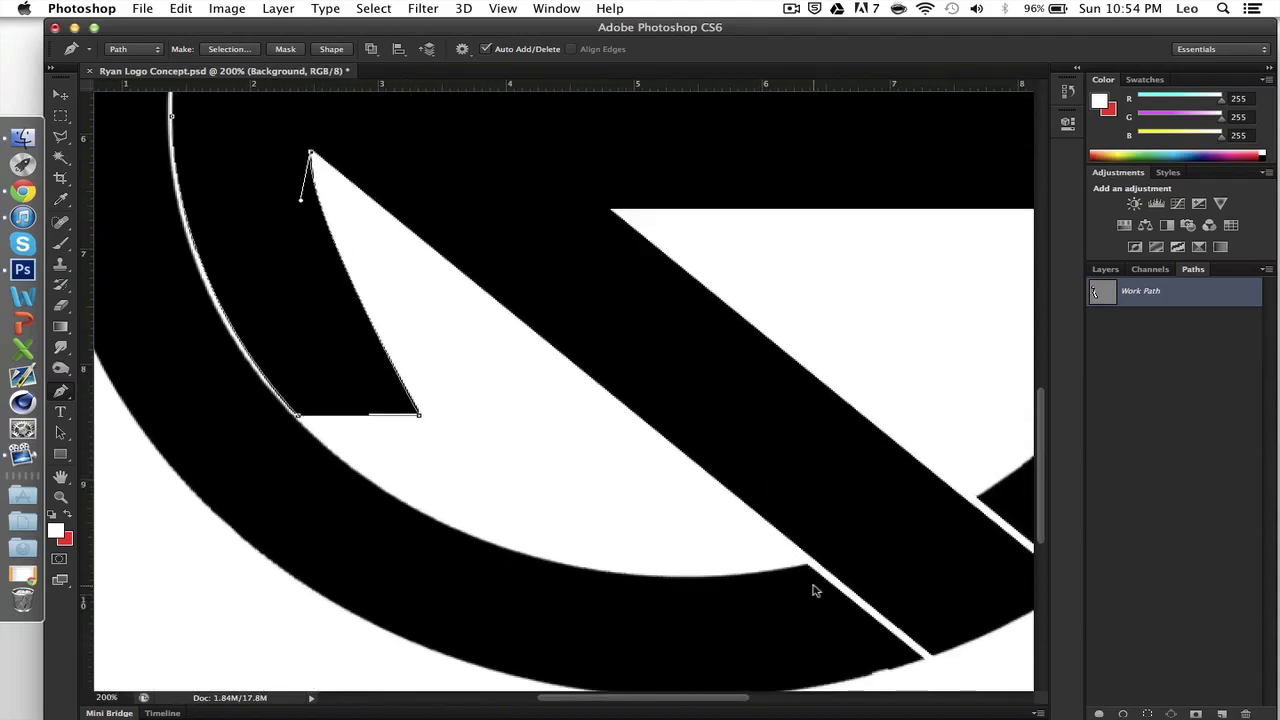
{"action": "left_click", "coordinate": [930, 659]}
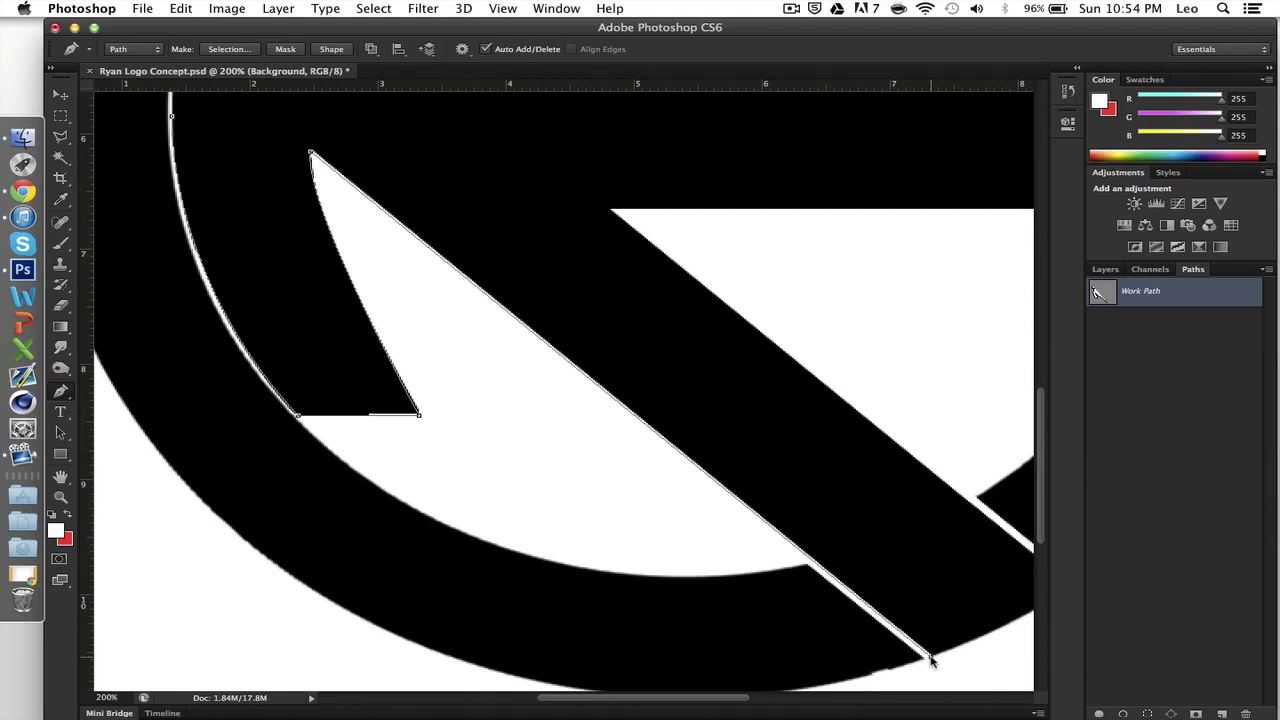
{"action": "scroll", "coordinate": [930, 659], "scroll_direction": "right", "scroll_amount": 5}
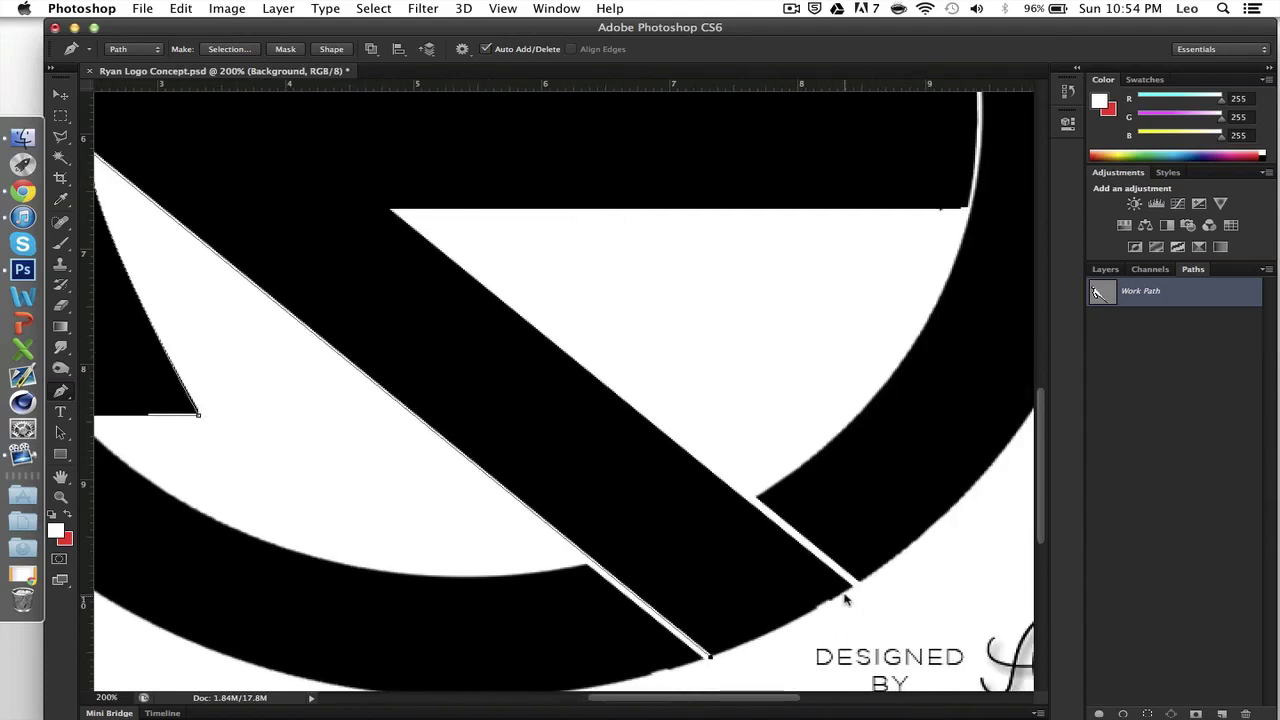
{"action": "left_click", "coordinate": [852, 585]}
{"action": "left_click_drag", "start_coordinate": [855, 585], "coordinate": [893, 557]}
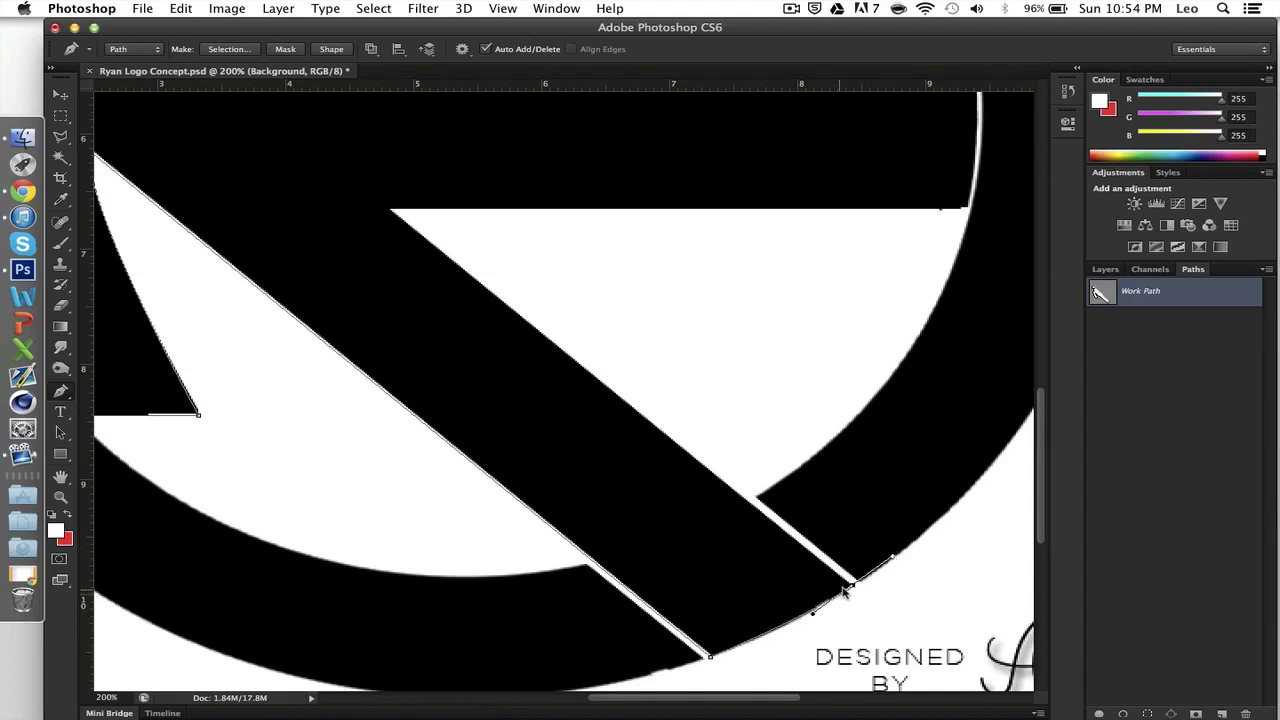
{"action": "key", "text": "super+minus"}
{"action": "key", "text": "super+minus"}
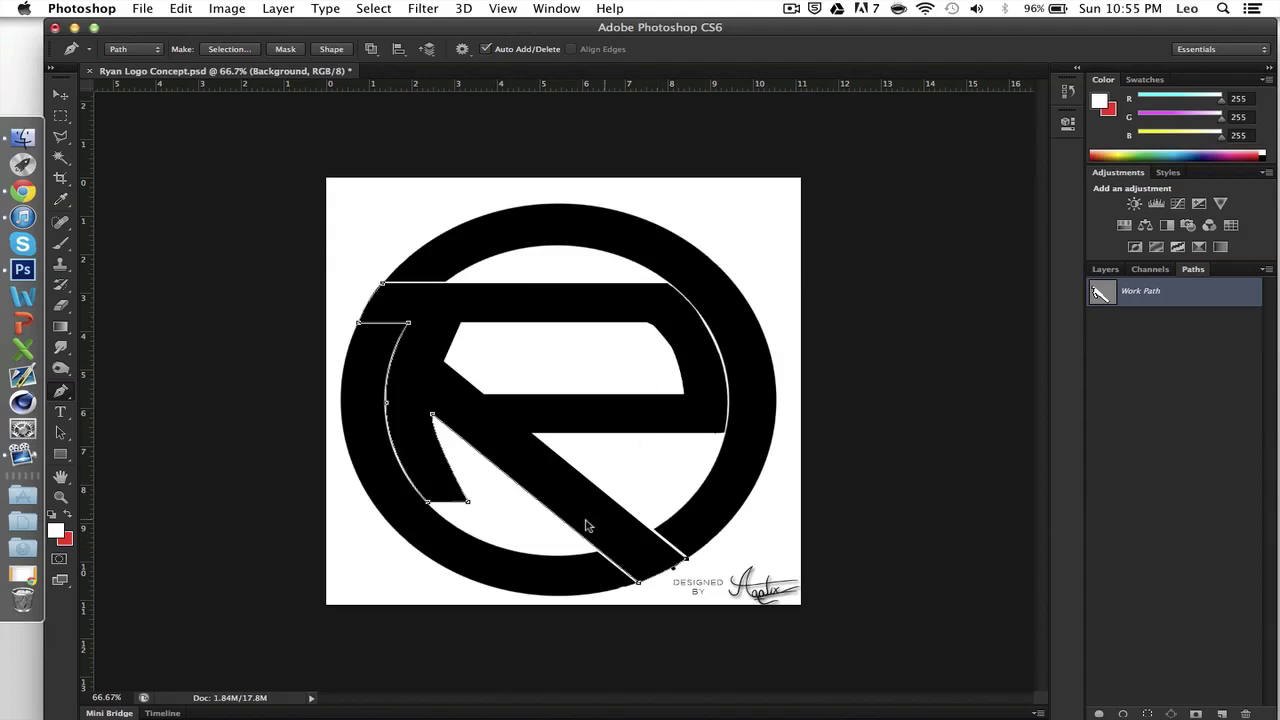
Trace along the middle bar, curve around the bowl with a corner anchor, and close the outline
{"action": "left_click", "coordinate": [530, 433]}
{"action": "left_click", "coordinate": [724, 433]}
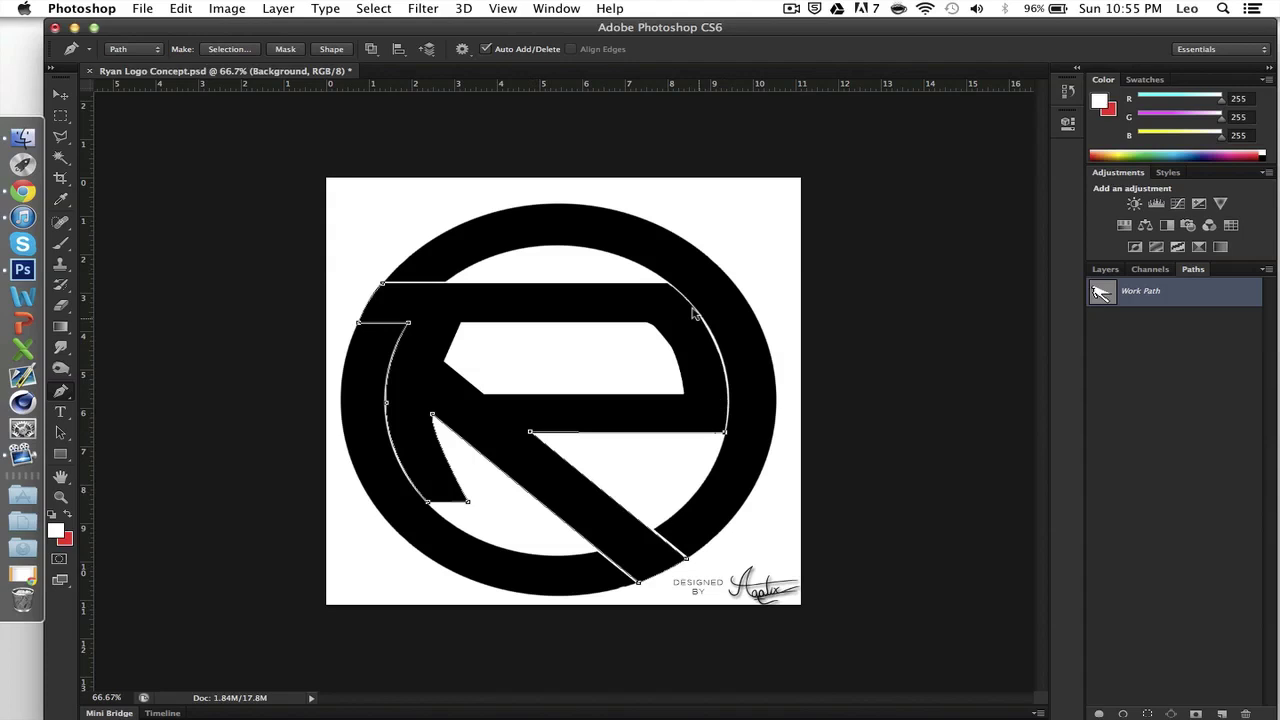
{"action": "left_click_drag", "start_coordinate": [665, 284], "coordinate": [590, 231]}
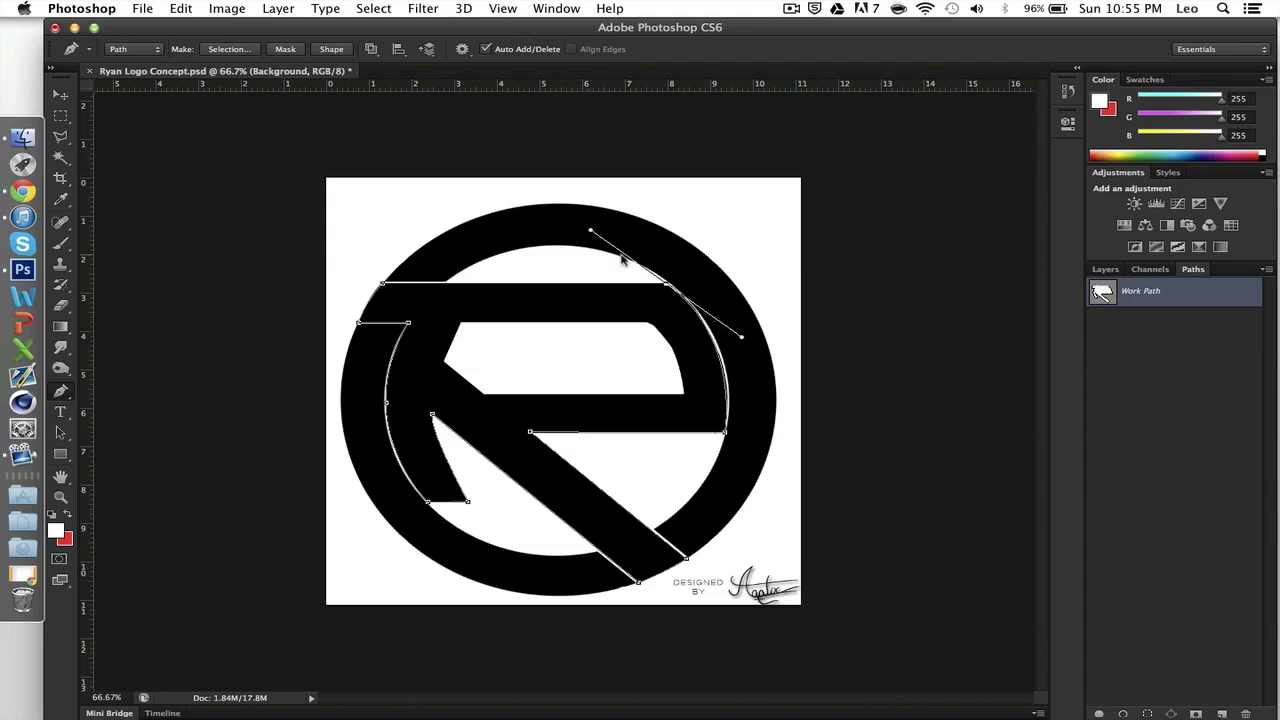
{"action": "left_click", "coordinate": [666, 285]}
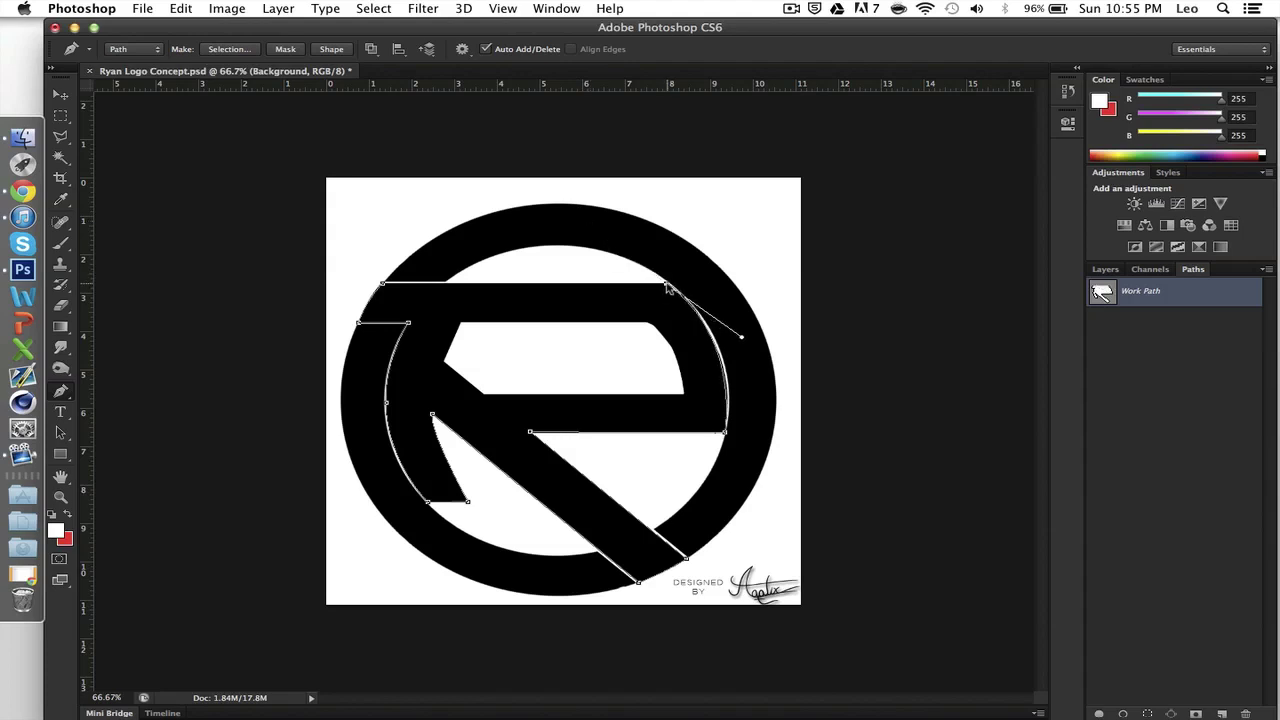
{"action": "left_click", "coordinate": [382, 286]}
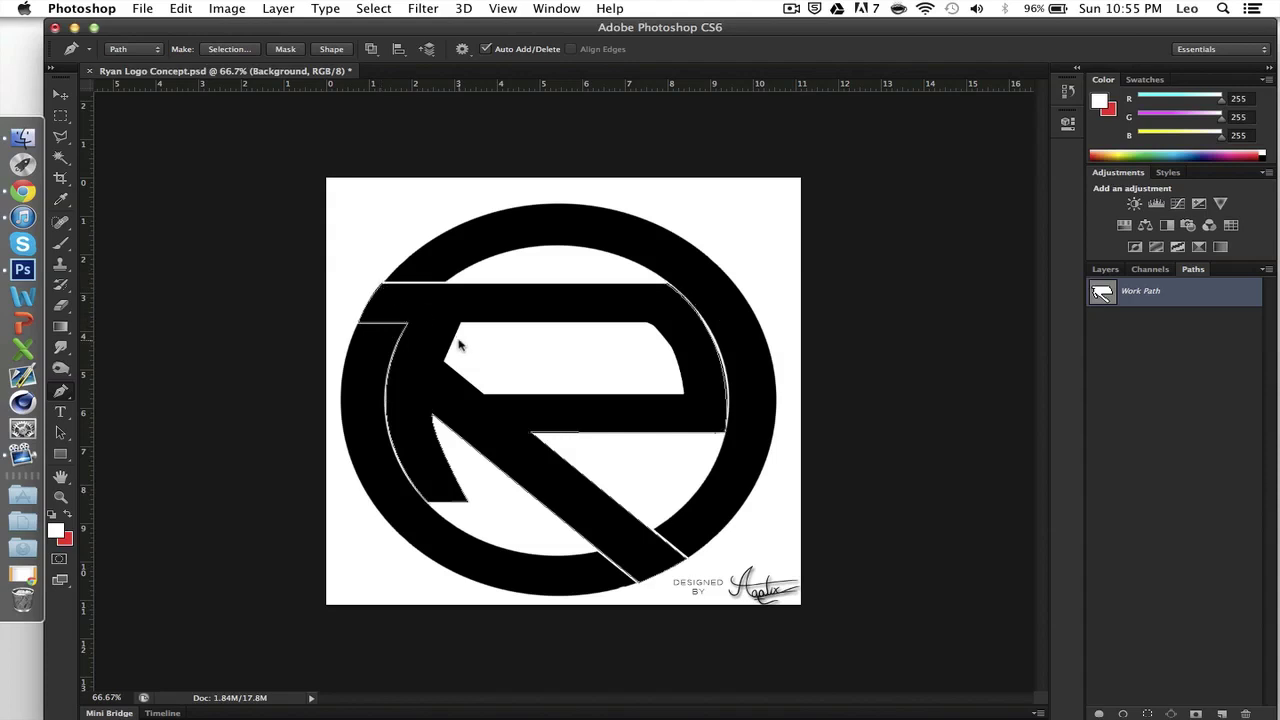
{"action": "key", "text": "super+plus"}
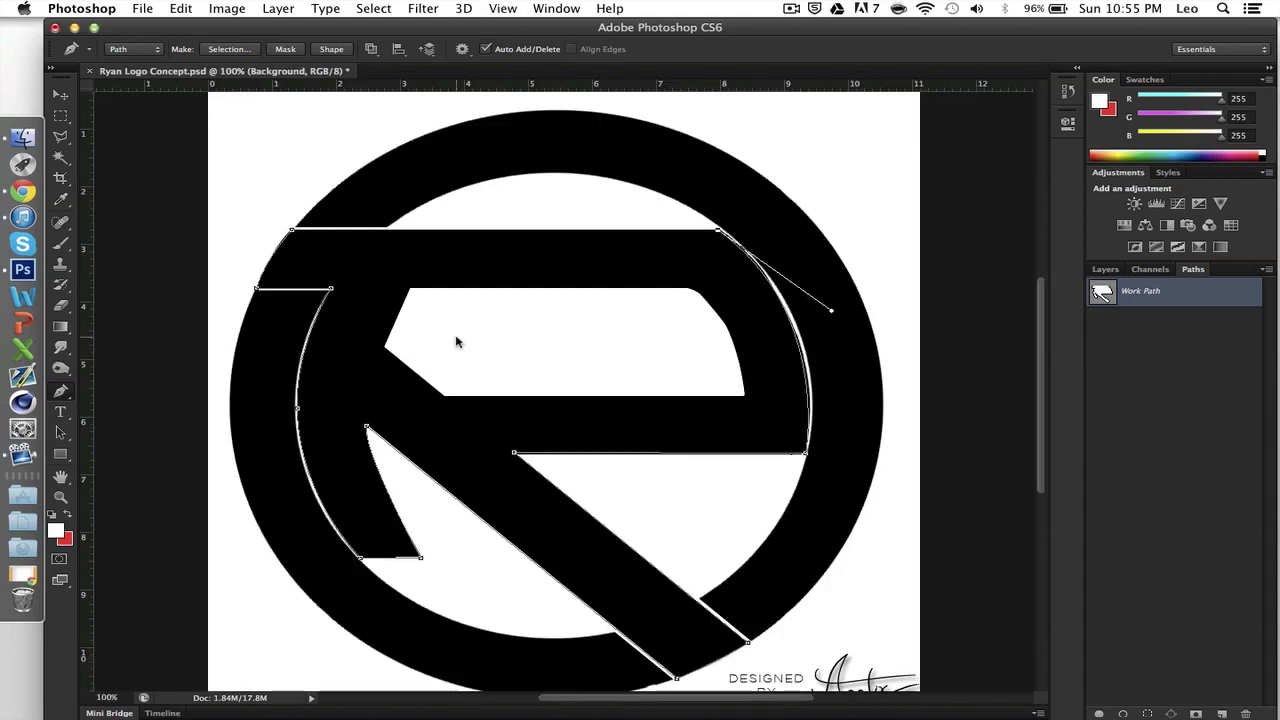
{"action": "left_click", "coordinate": [292, 233]}
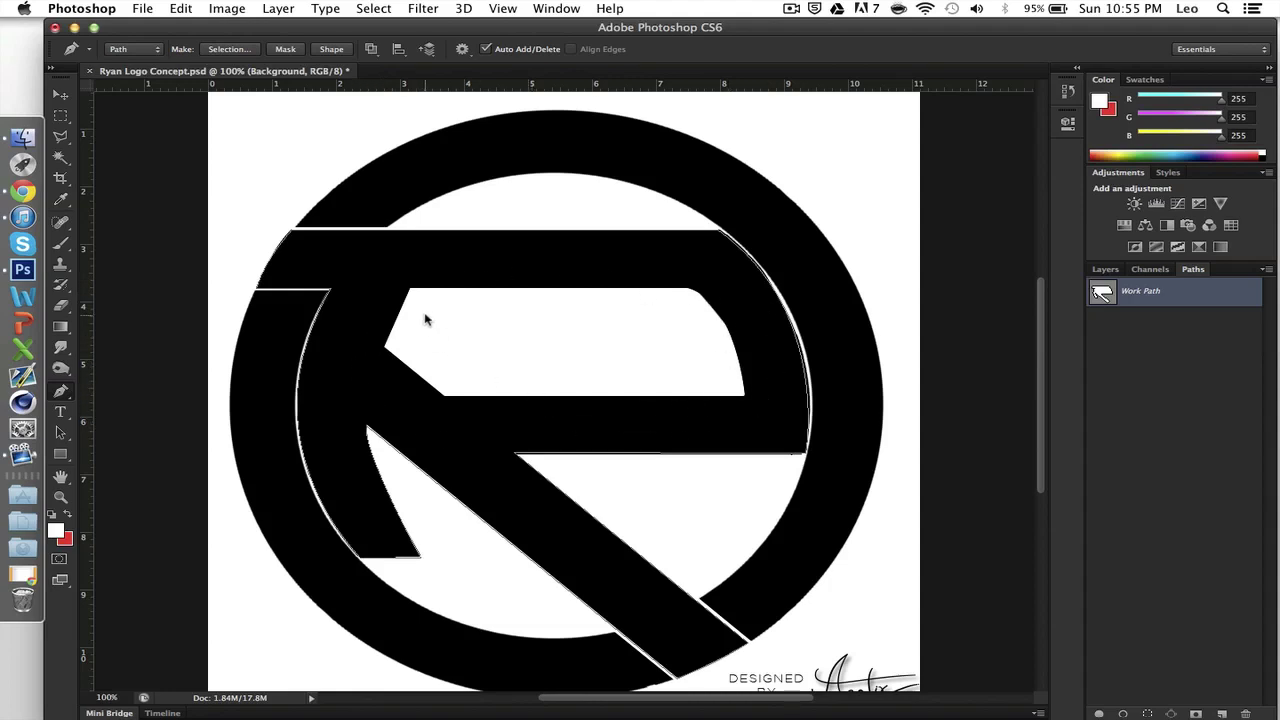
Trace the R's inner counter with straight edges and a curved corner, and close it
{"action": "left_click", "coordinate": [383, 346]}
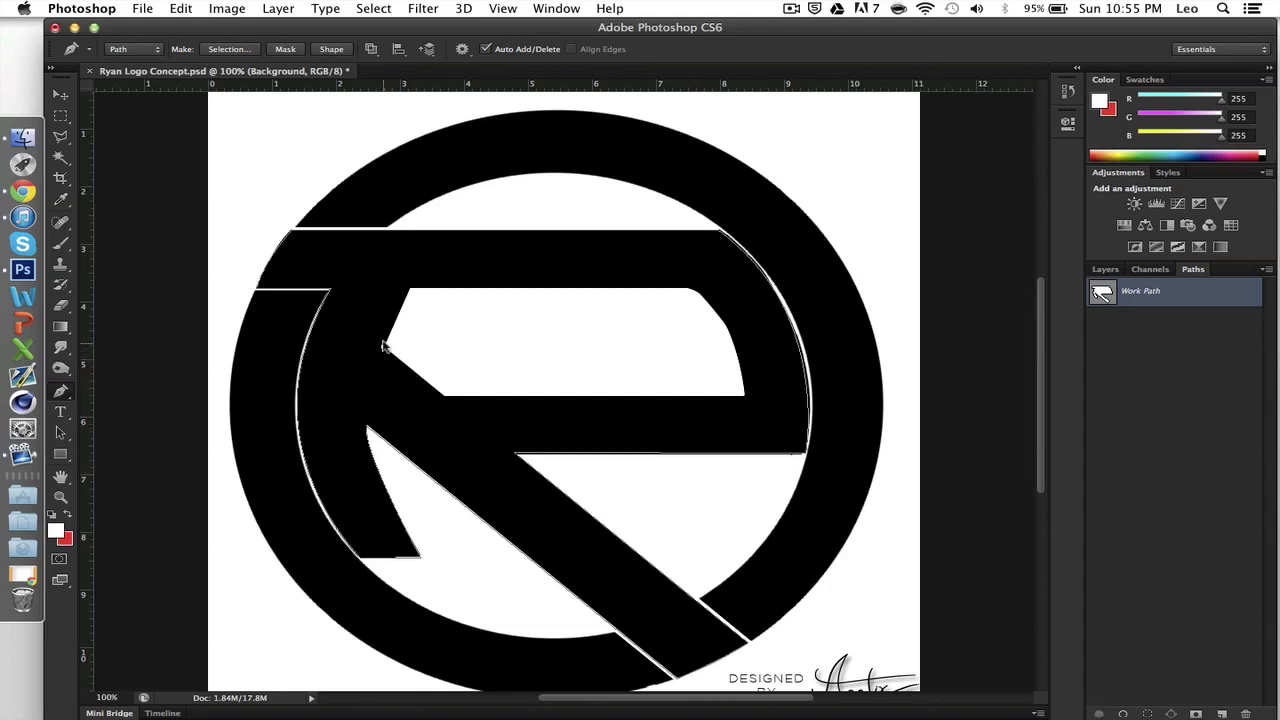
{"action": "left_click", "coordinate": [408, 289]}
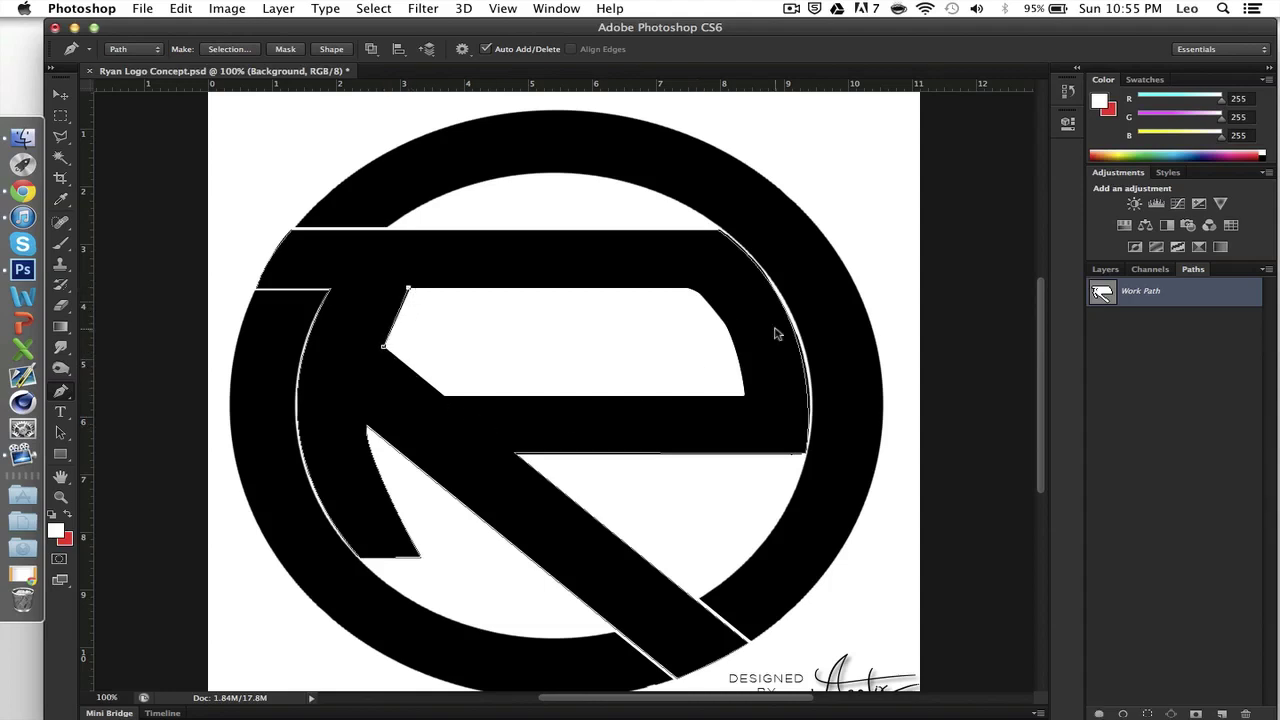
{"action": "left_click", "coordinate": [690, 289]}
{"action": "left_click_drag", "start_coordinate": [744, 393], "coordinate": [751, 476]}
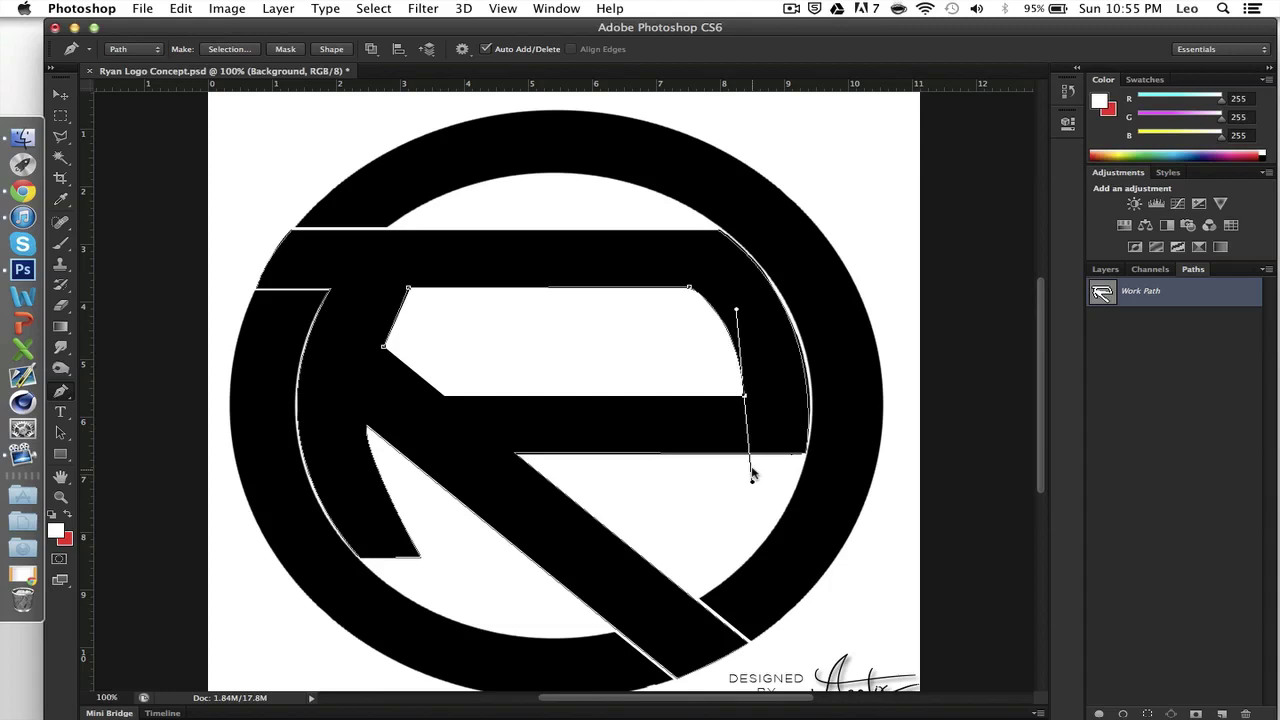
{"action": "left_click", "coordinate": [745, 396], "text": "alt"}
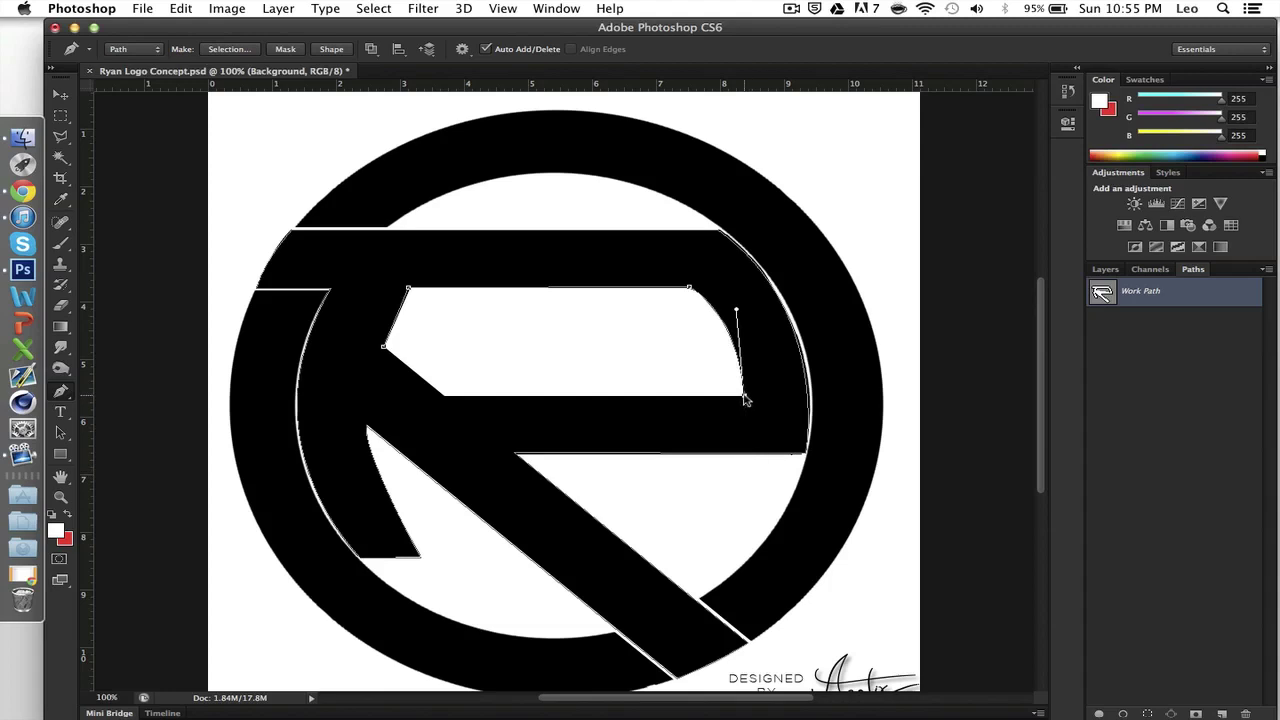
{"action": "left_click", "coordinate": [444, 397]}
{"action": "left_click", "coordinate": [385, 348]}
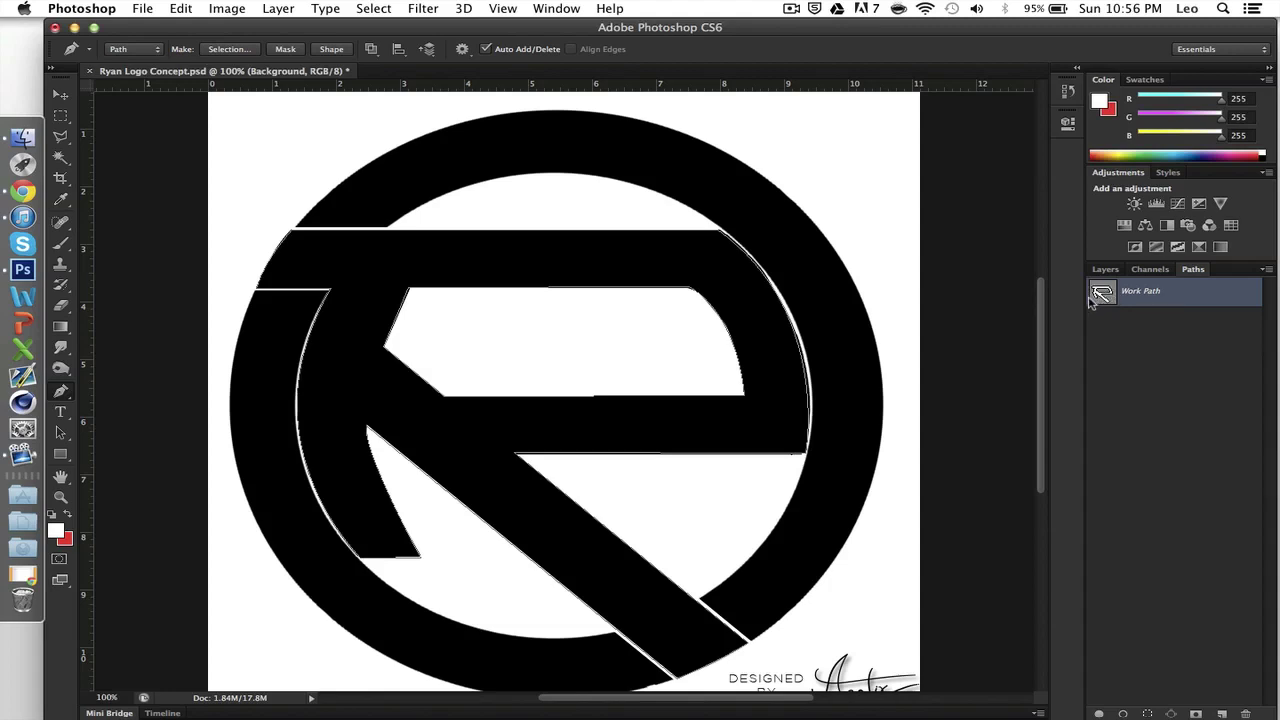
Start a new outline along the bar top, curving along the ring's inner top, right and lower-right edges
{"action": "left_click", "coordinate": [294, 227]}
{"action": "left_click", "coordinate": [388, 228]}
{"action": "left_click_drag", "start_coordinate": [566, 176], "coordinate": [650, 185]}
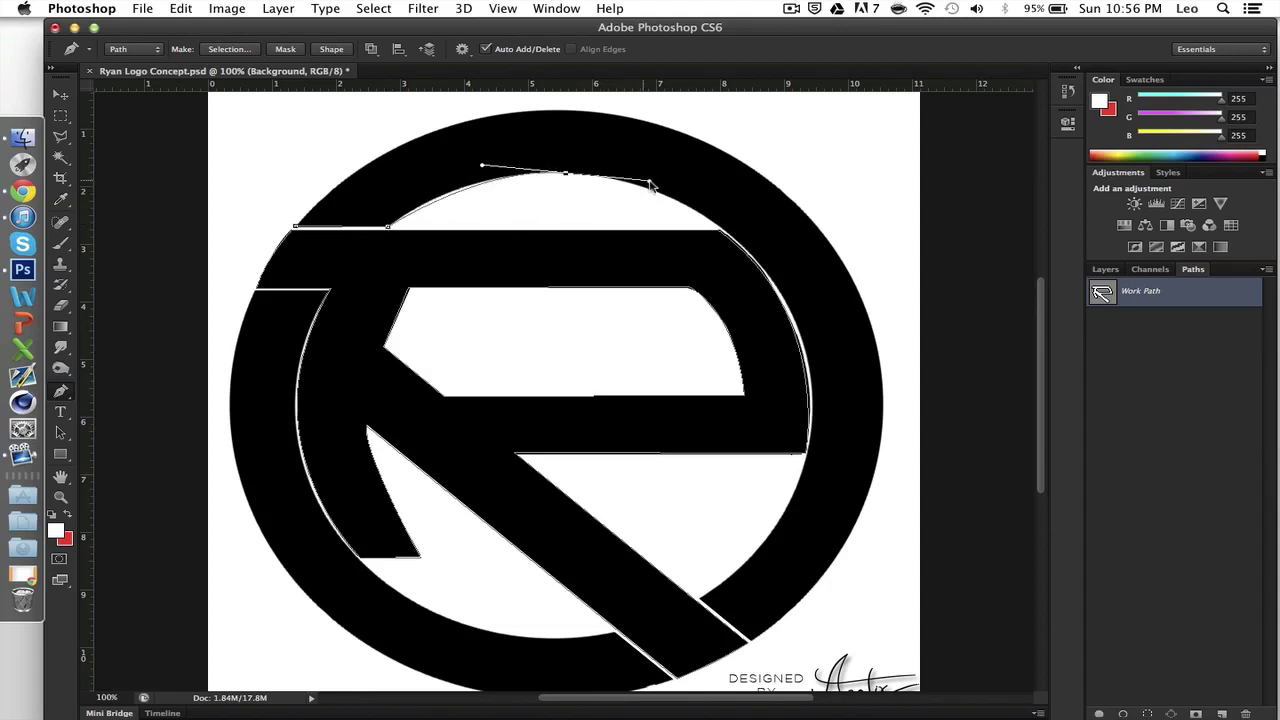
{"action": "left_click", "coordinate": [565, 174], "text": "alt"}
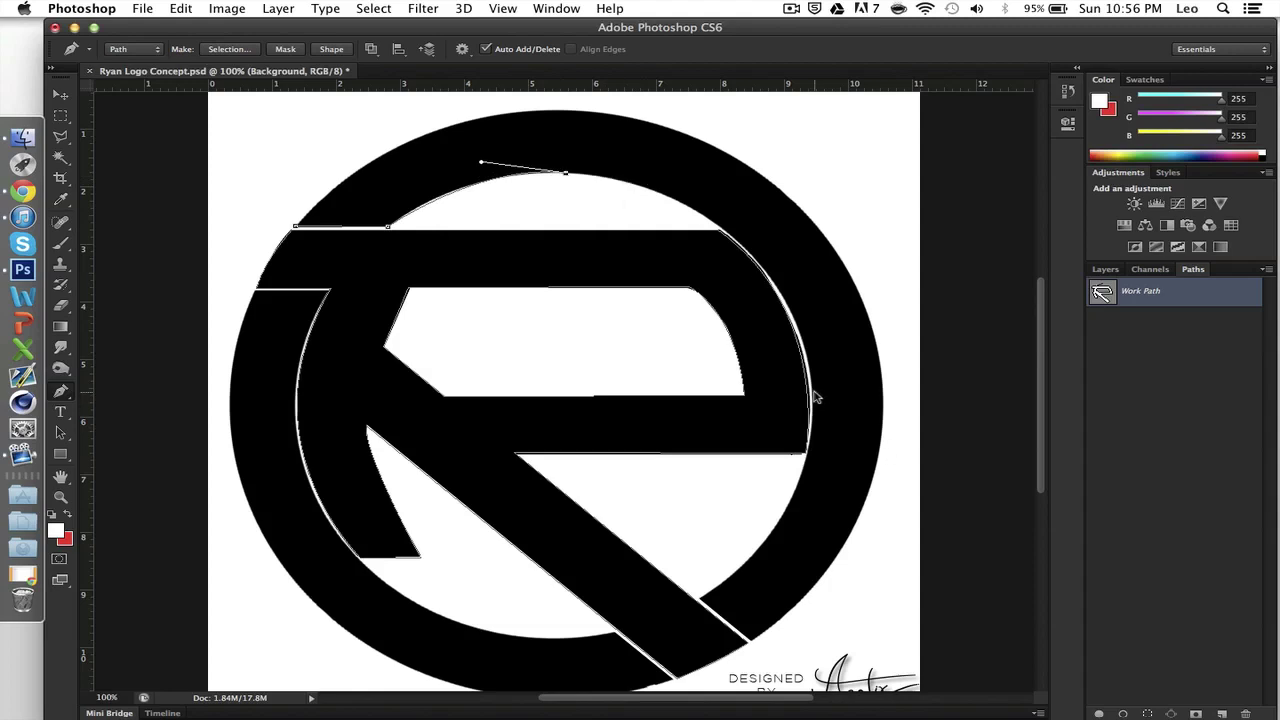
{"action": "left_click_drag", "start_coordinate": [814, 394], "coordinate": [861, 613]}
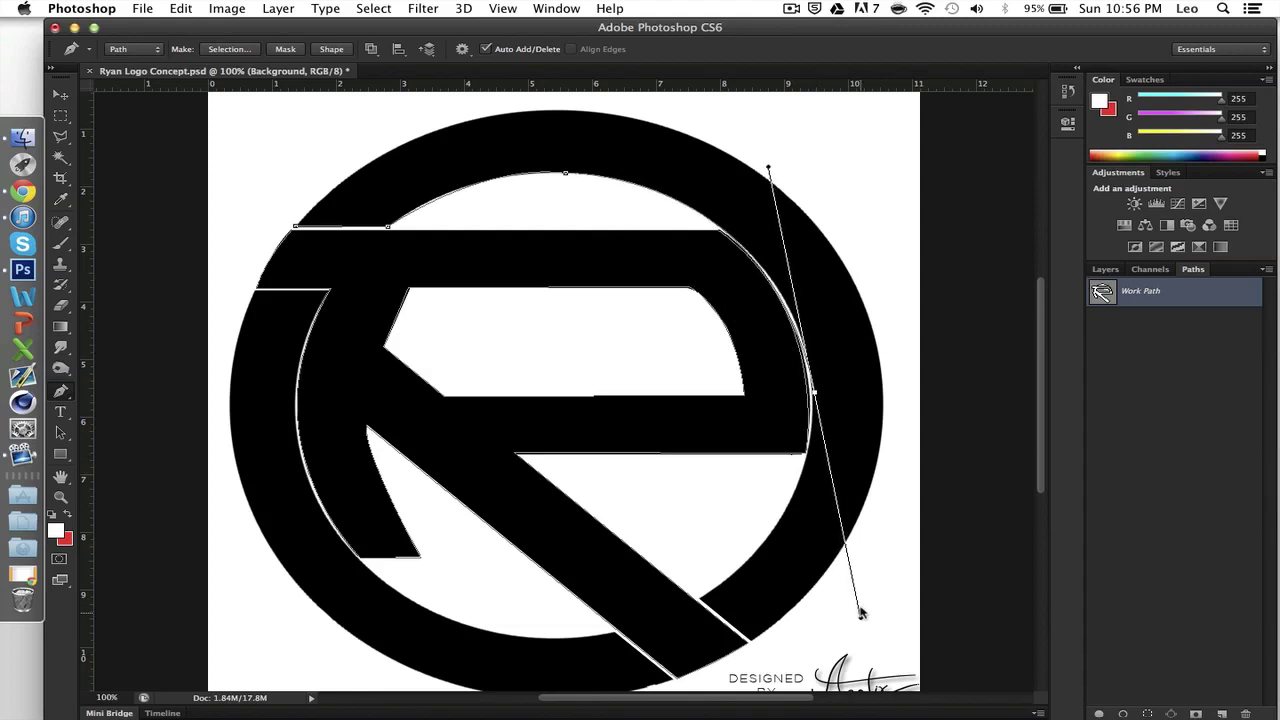
{"action": "left_click", "coordinate": [815, 397], "text": "alt"}
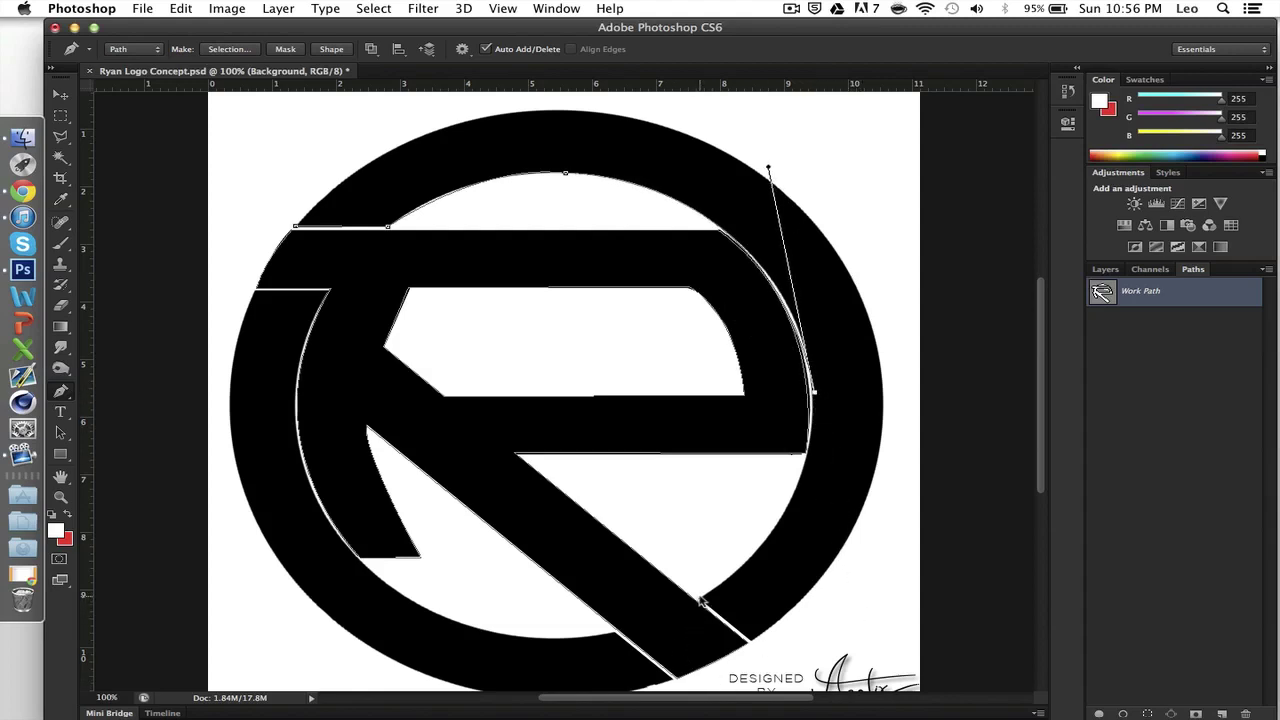
{"action": "left_click_drag", "start_coordinate": [702, 600], "coordinate": [571, 672]}
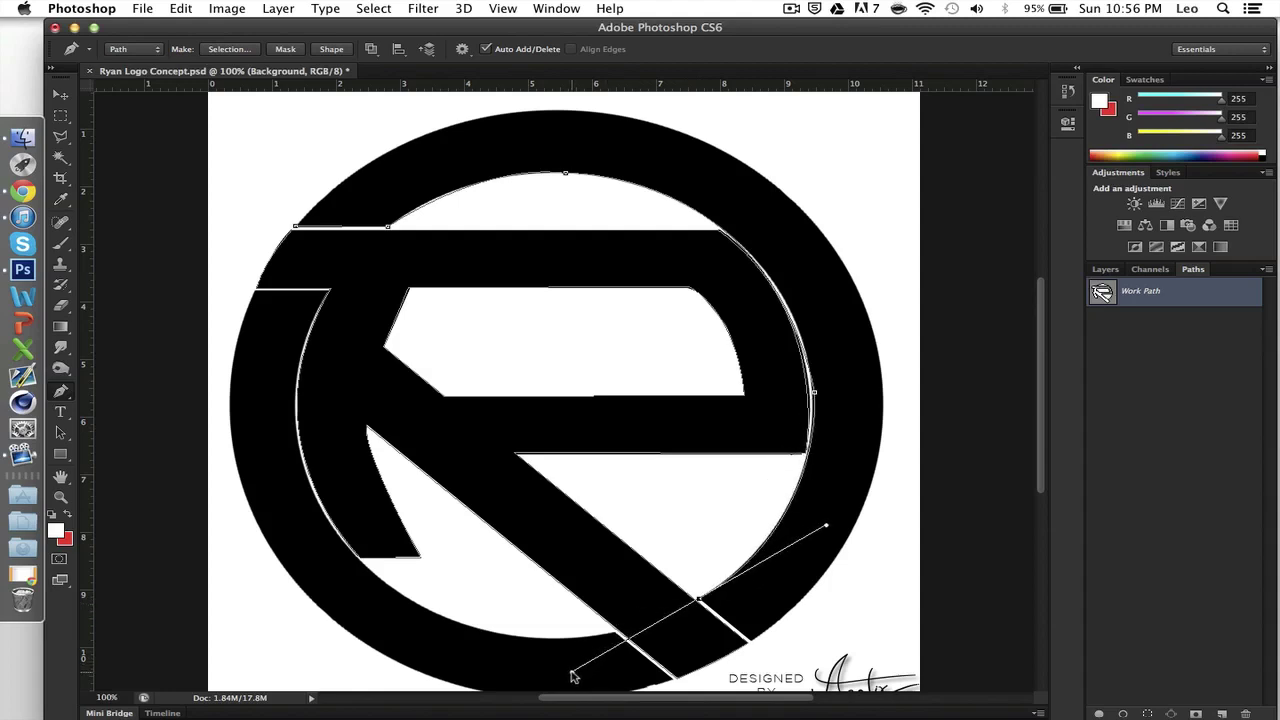
{"action": "left_click", "coordinate": [700, 600], "text": "alt"}
{"action": "left_click", "coordinate": [750, 639]}
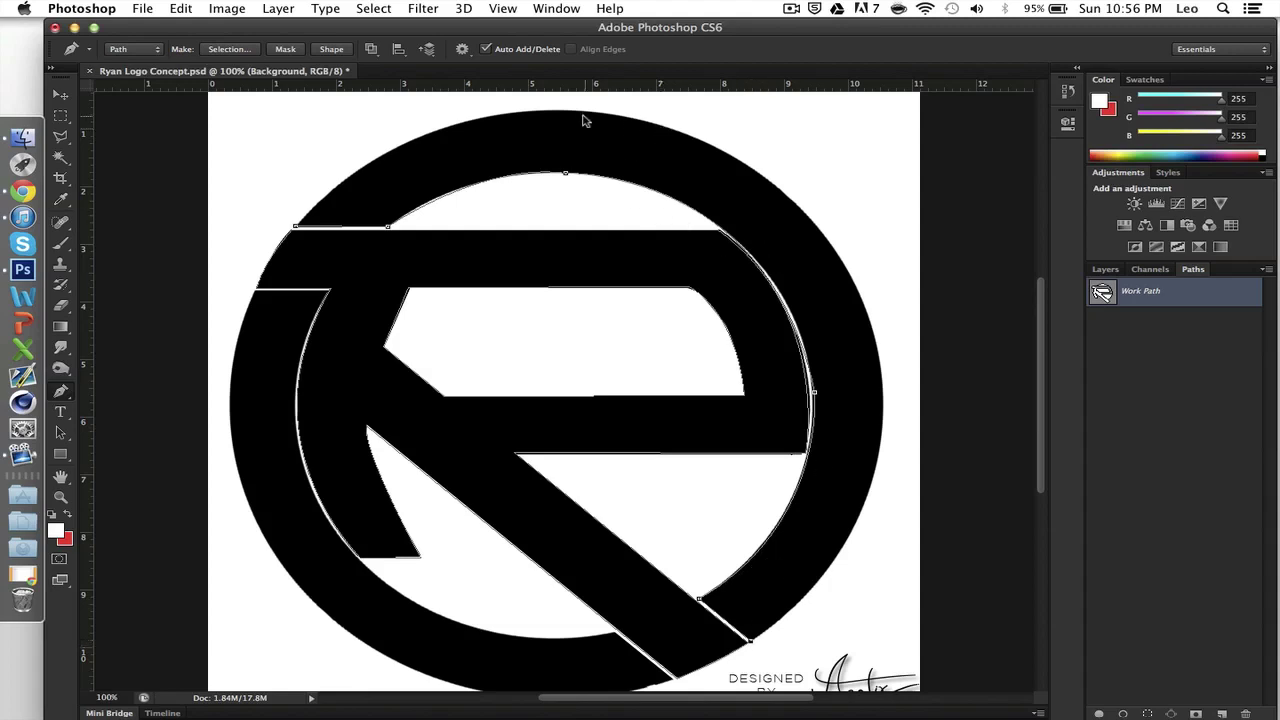
{"action": "left_click_drag", "start_coordinate": [555, 113], "coordinate": [137, 131]}
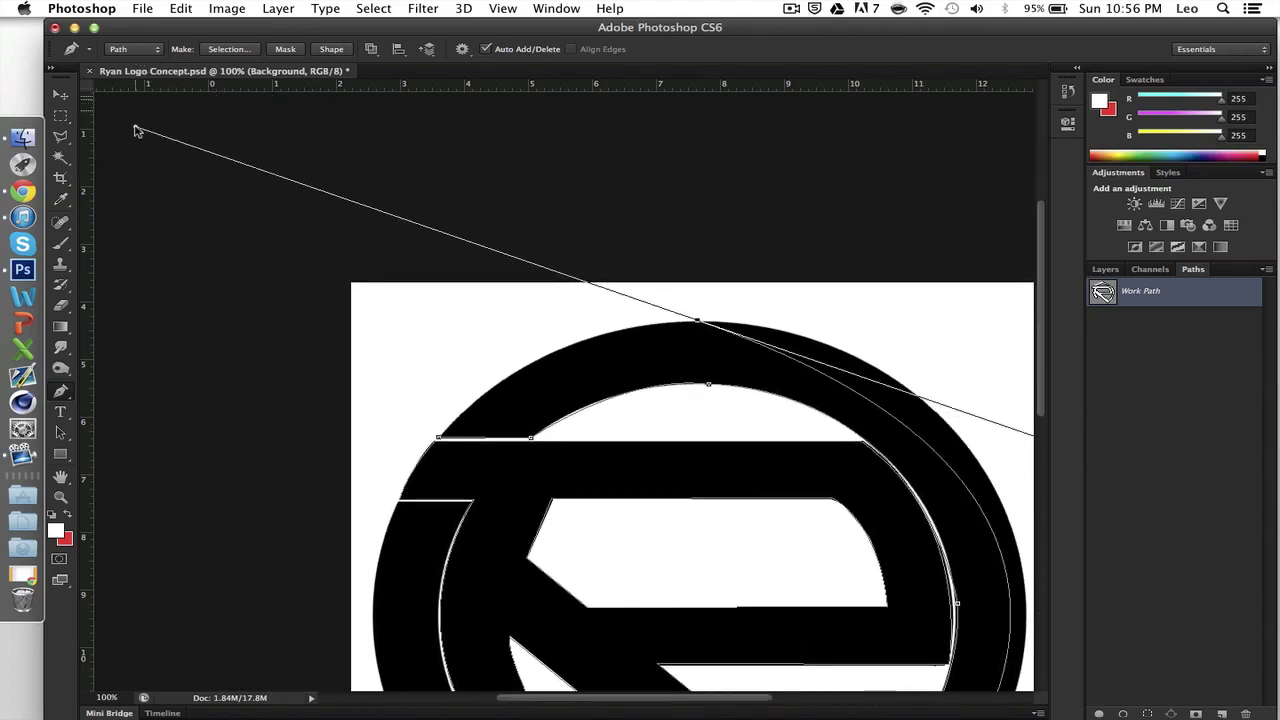
Arc the outline up the ring's outer right edge and over the top, closing it at the start anchor
{"action": "key", "text": "super+z"}
{"action": "key", "text": "super+minus"}
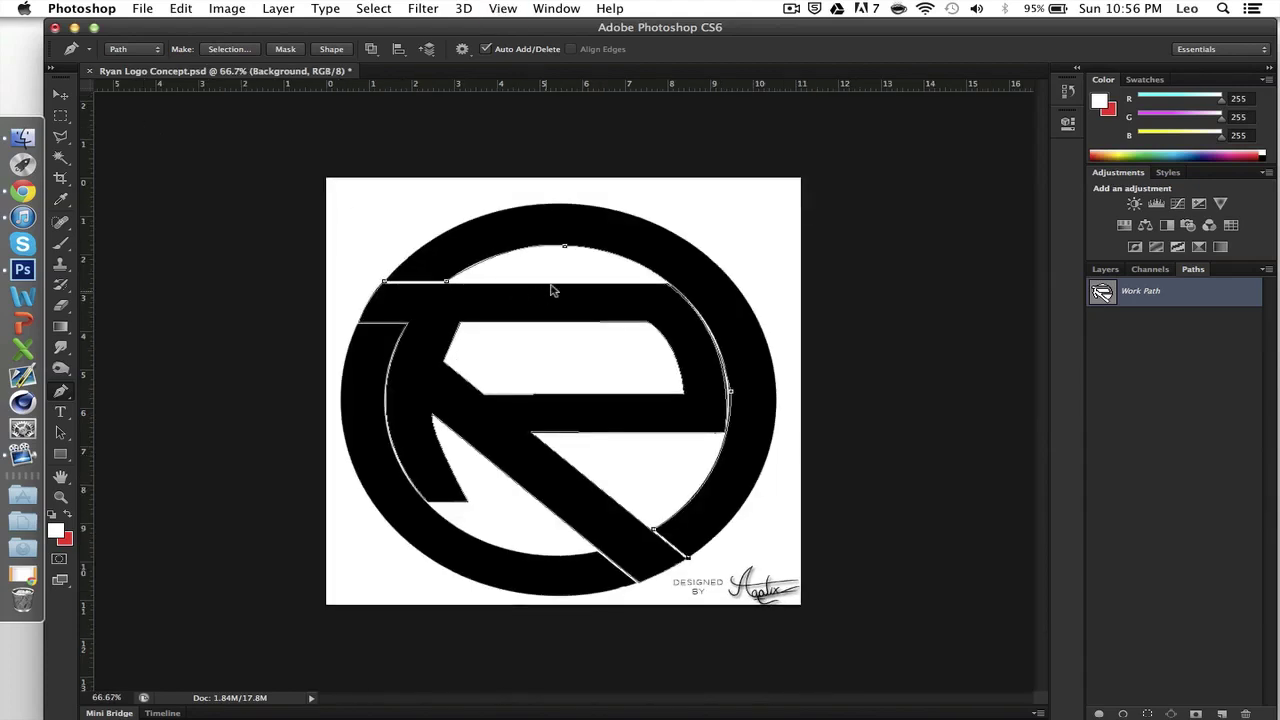
{"action": "left_click_drag", "start_coordinate": [555, 204], "coordinate": [165, 38]}
{"action": "key", "text": "super+z"}
{"action": "left_click_drag", "start_coordinate": [777, 384], "coordinate": [768, 268]}
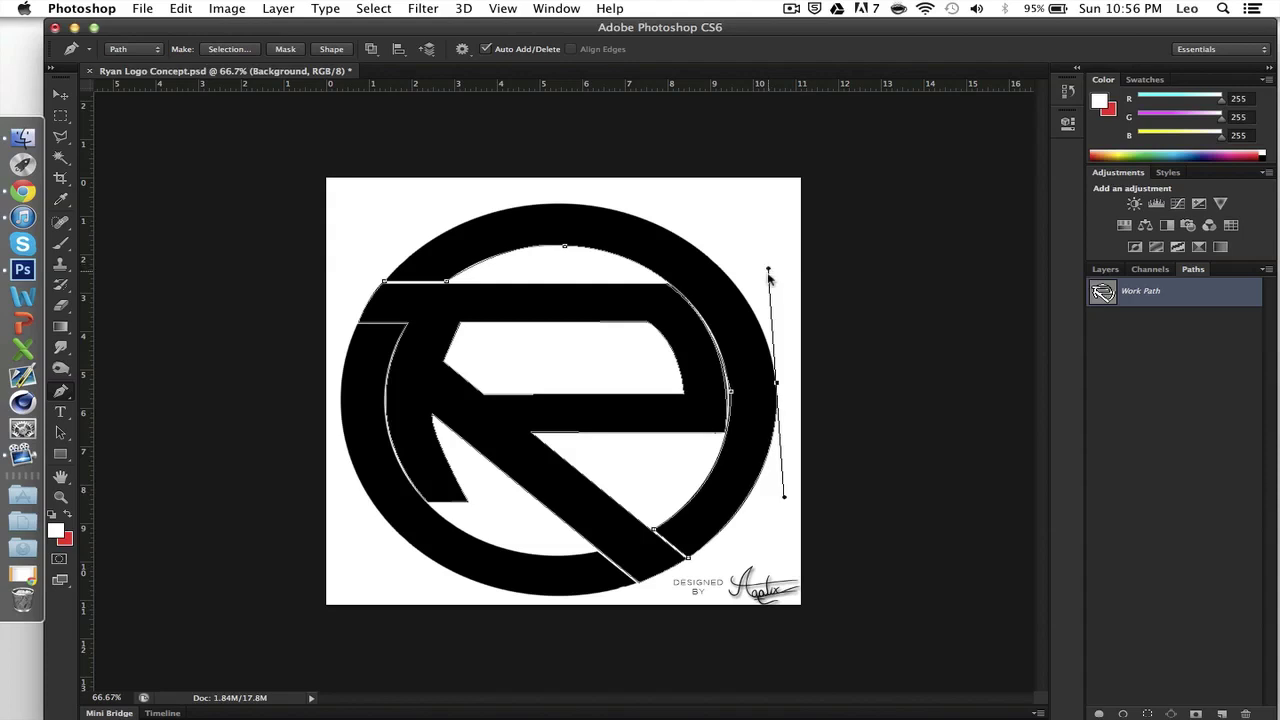
{"action": "left_click", "coordinate": [777, 384], "text": "alt"}
{"action": "left_click_drag", "start_coordinate": [561, 204], "coordinate": [369, 198]}
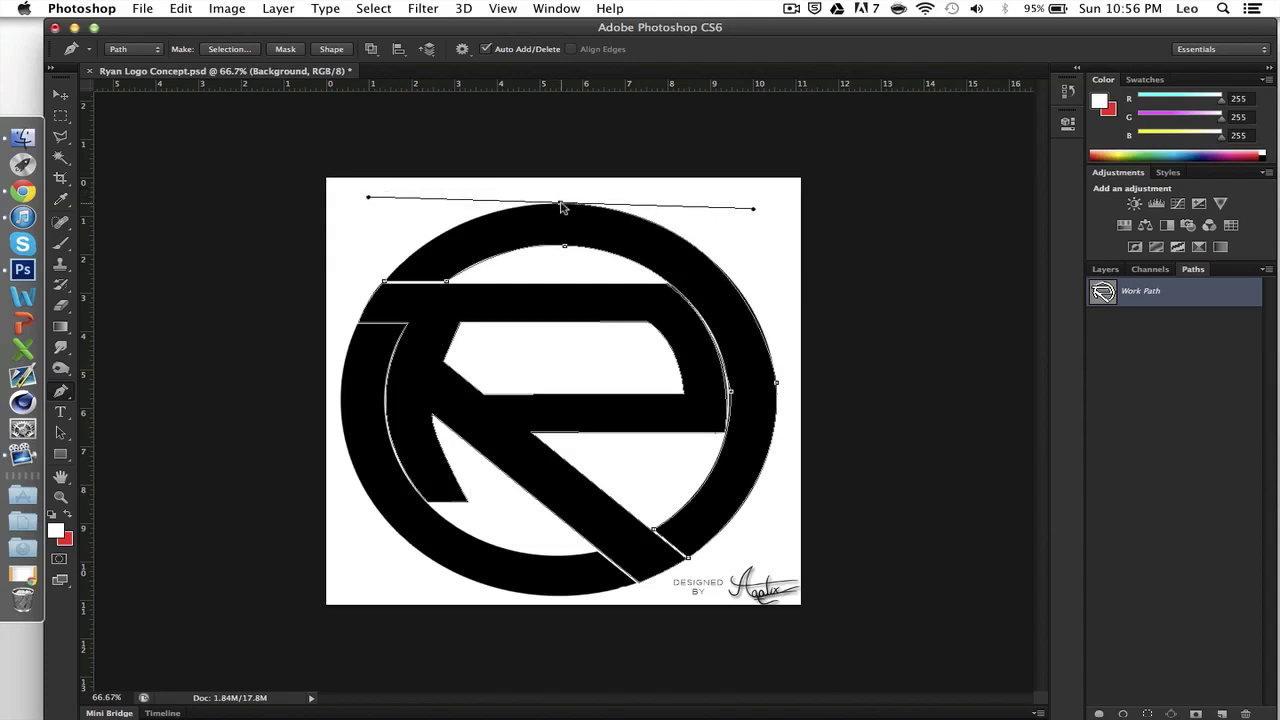
{"action": "left_click", "coordinate": [561, 205], "text": "alt"}
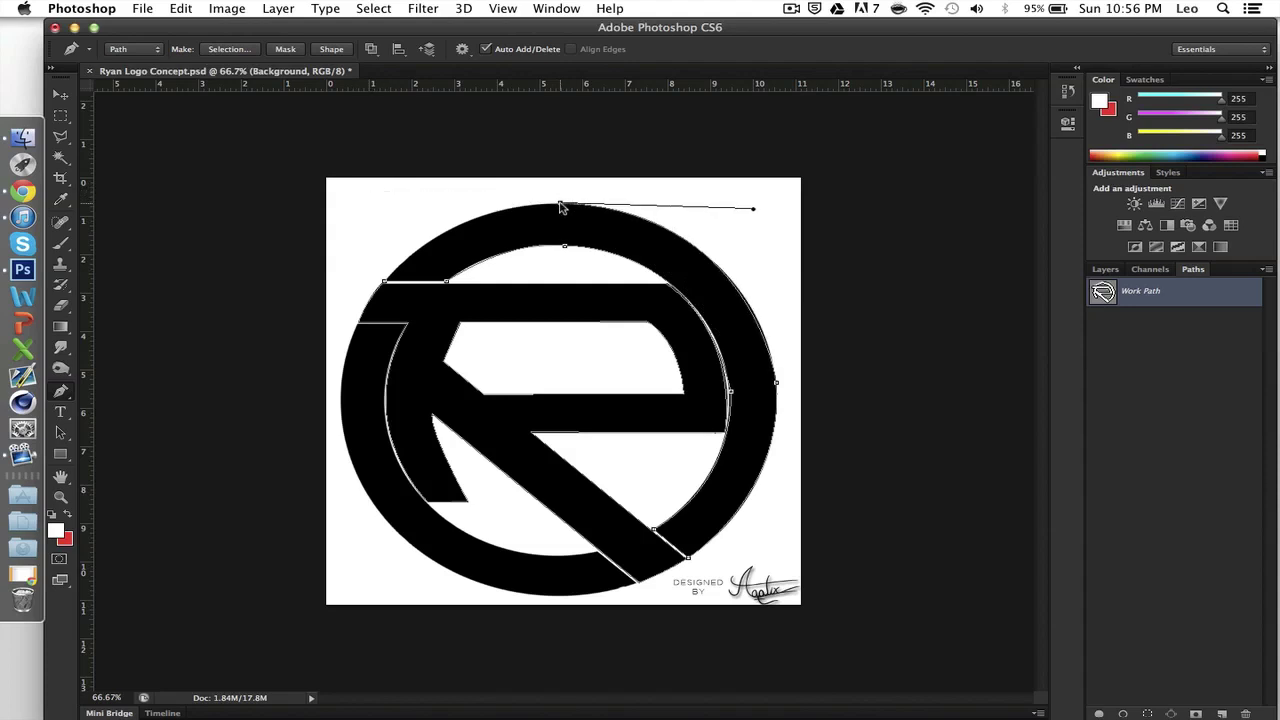
{"action": "left_click", "coordinate": [386, 282]}
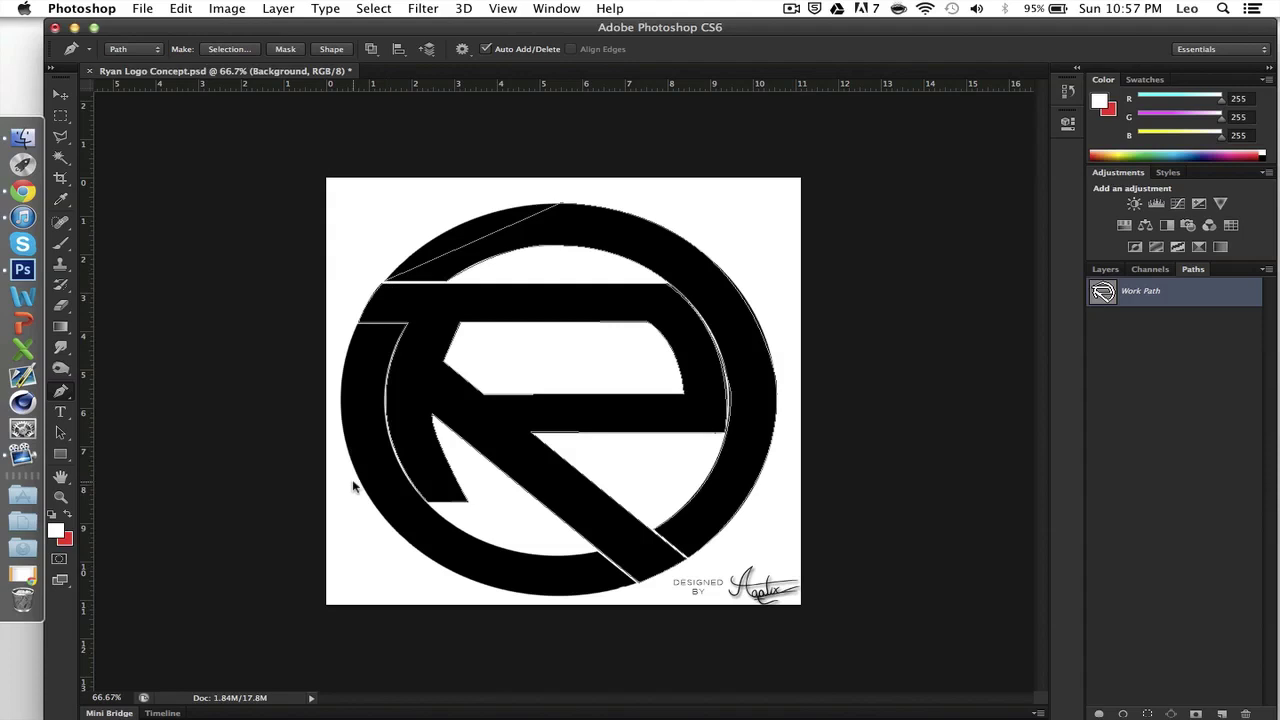
{"action": "left_click_drag", "start_coordinate": [386, 284], "coordinate": [332, 346]}
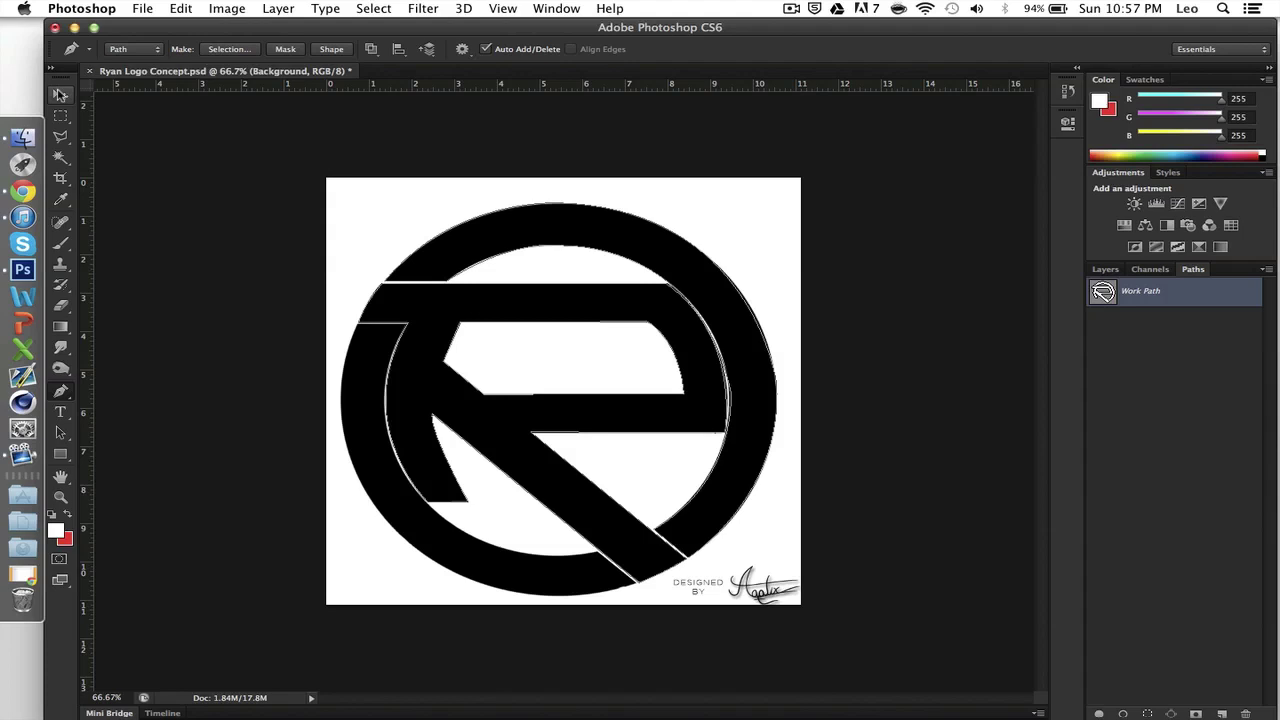
Switch to the Move tool and Layers panel, then choose File > Export > Paths to Illustrator
{"action": "left_click", "coordinate": [60, 94]}
{"action": "left_click", "coordinate": [1106, 270]}
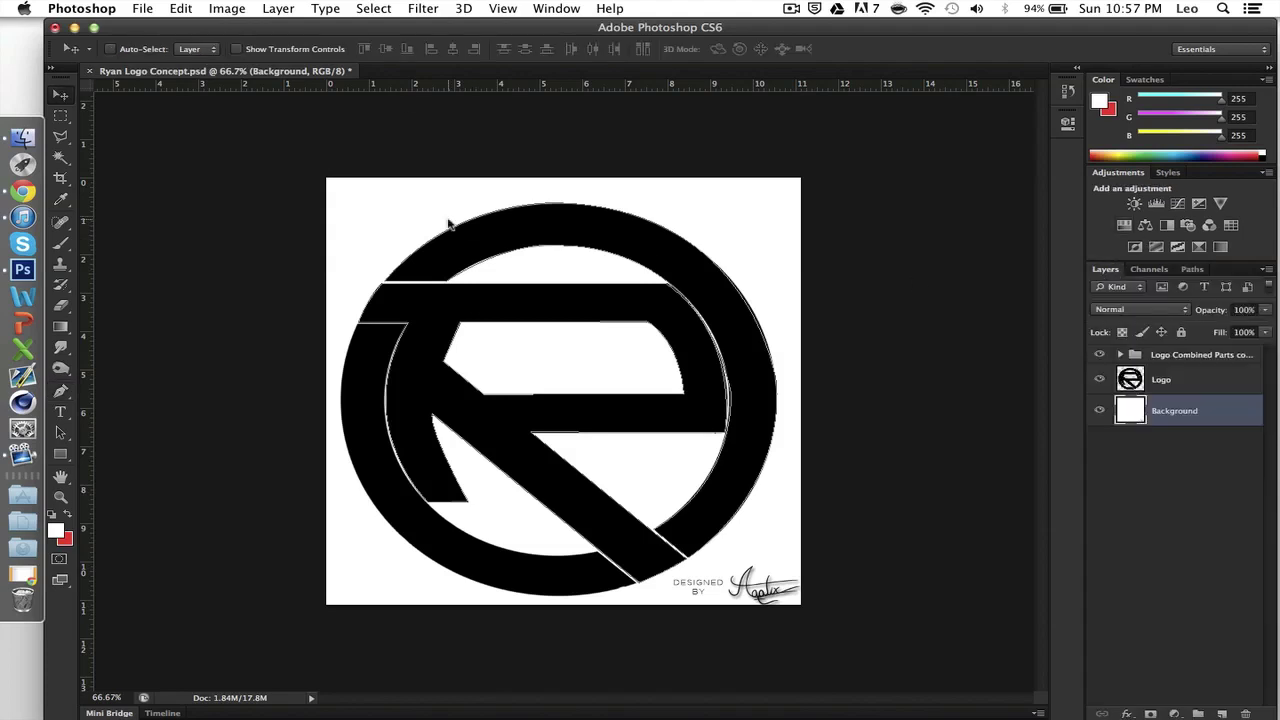
{"action": "left_click", "coordinate": [141, 8]}
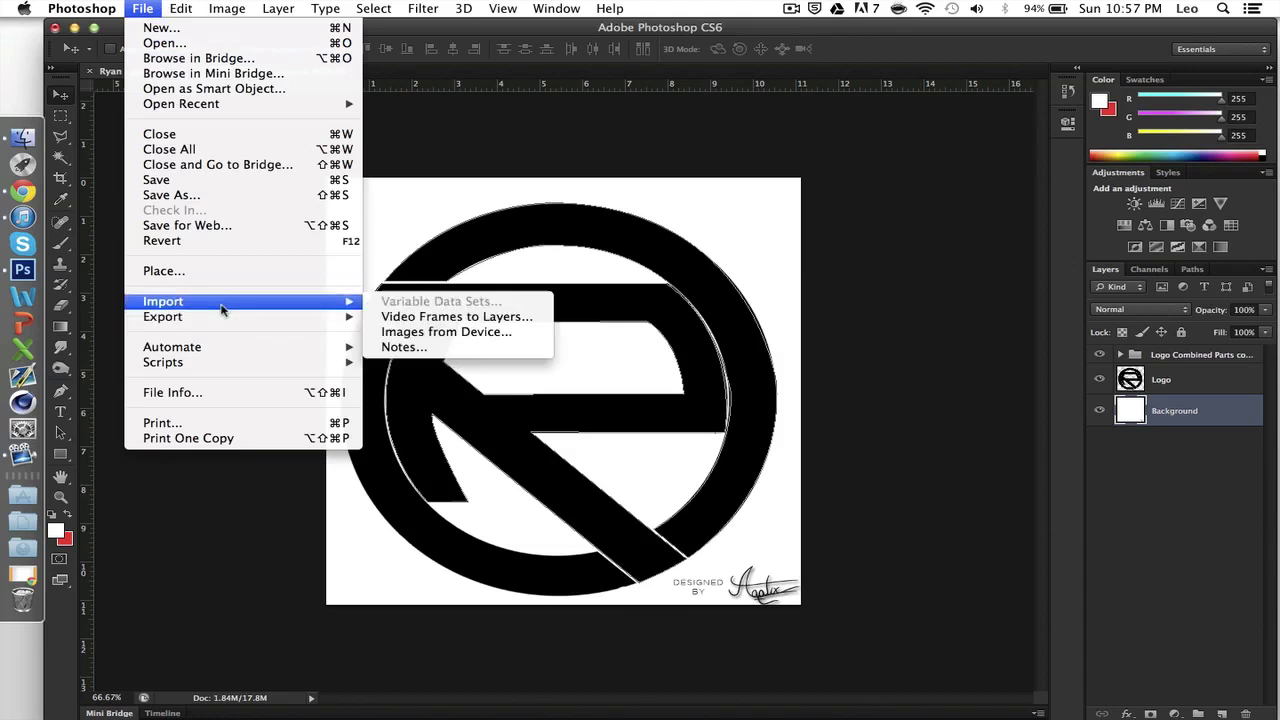
{"action": "mouse_move", "coordinate": [224, 319]}
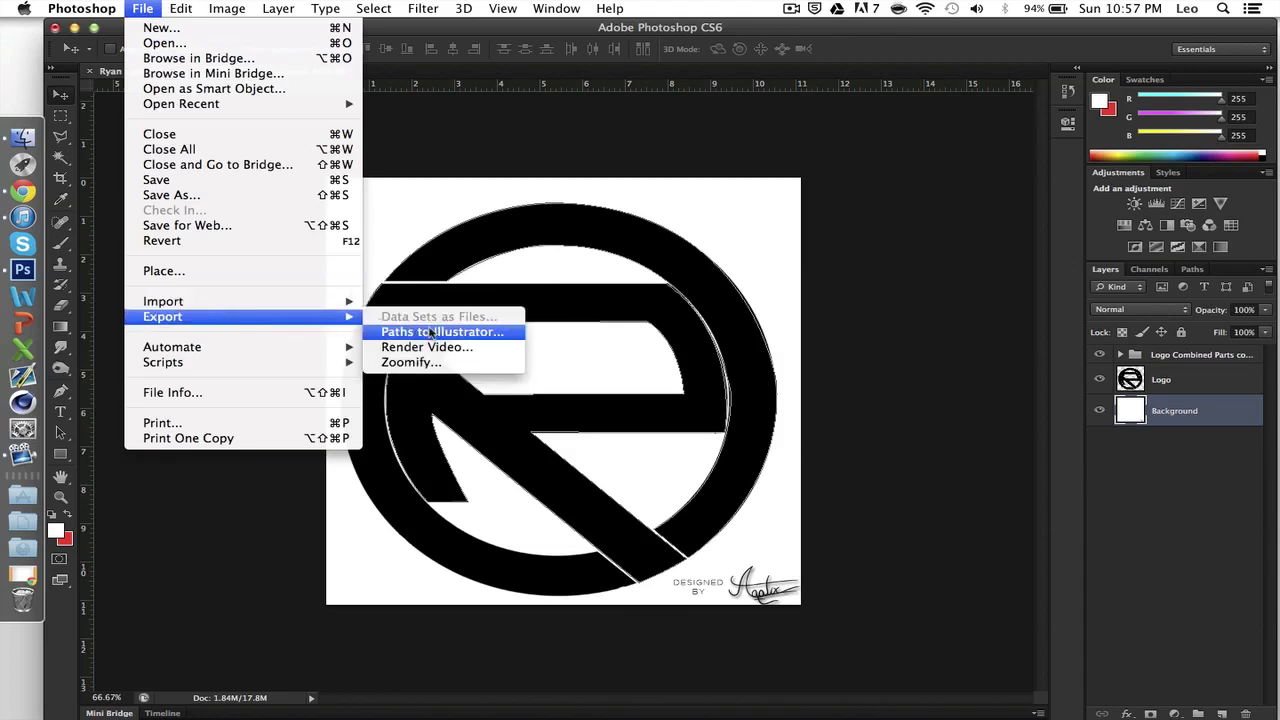
{"action": "left_click", "coordinate": [428, 333]}
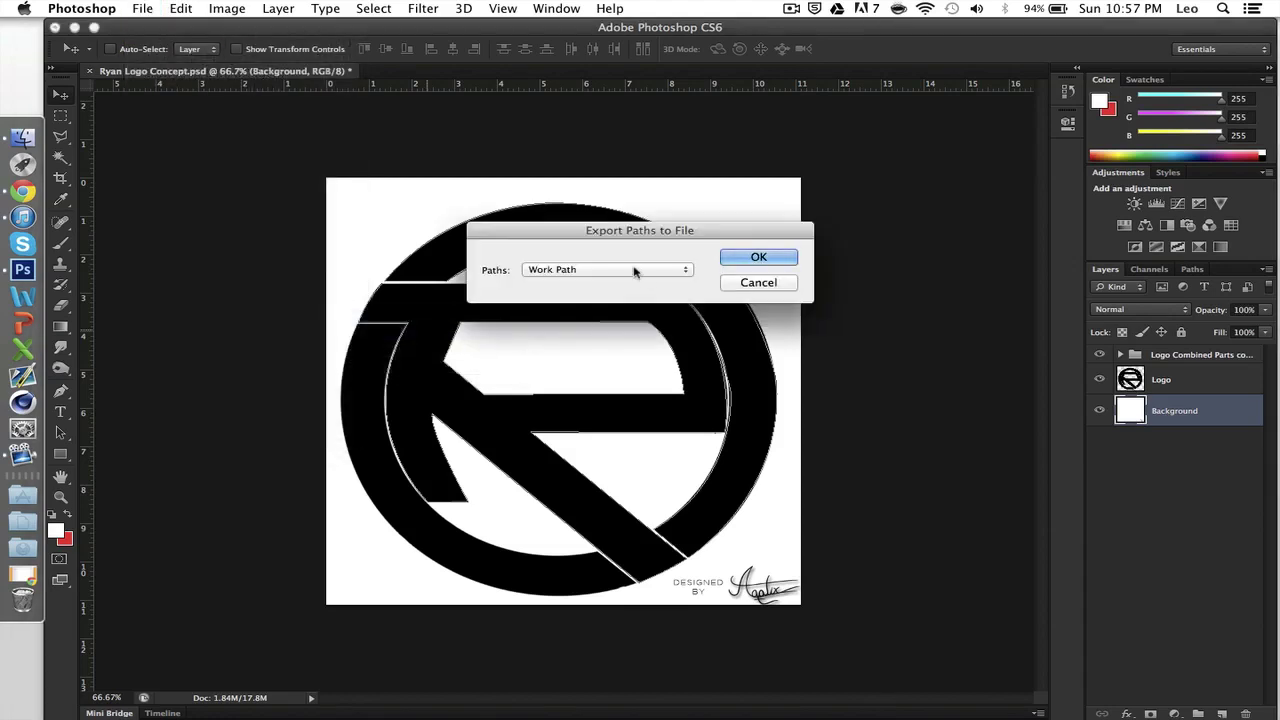
Keep Work Path as the exported path and save it as Ryan Logo Concept.ai
{"action": "left_click", "coordinate": [622, 269]}
{"action": "left_click", "coordinate": [622, 270]}
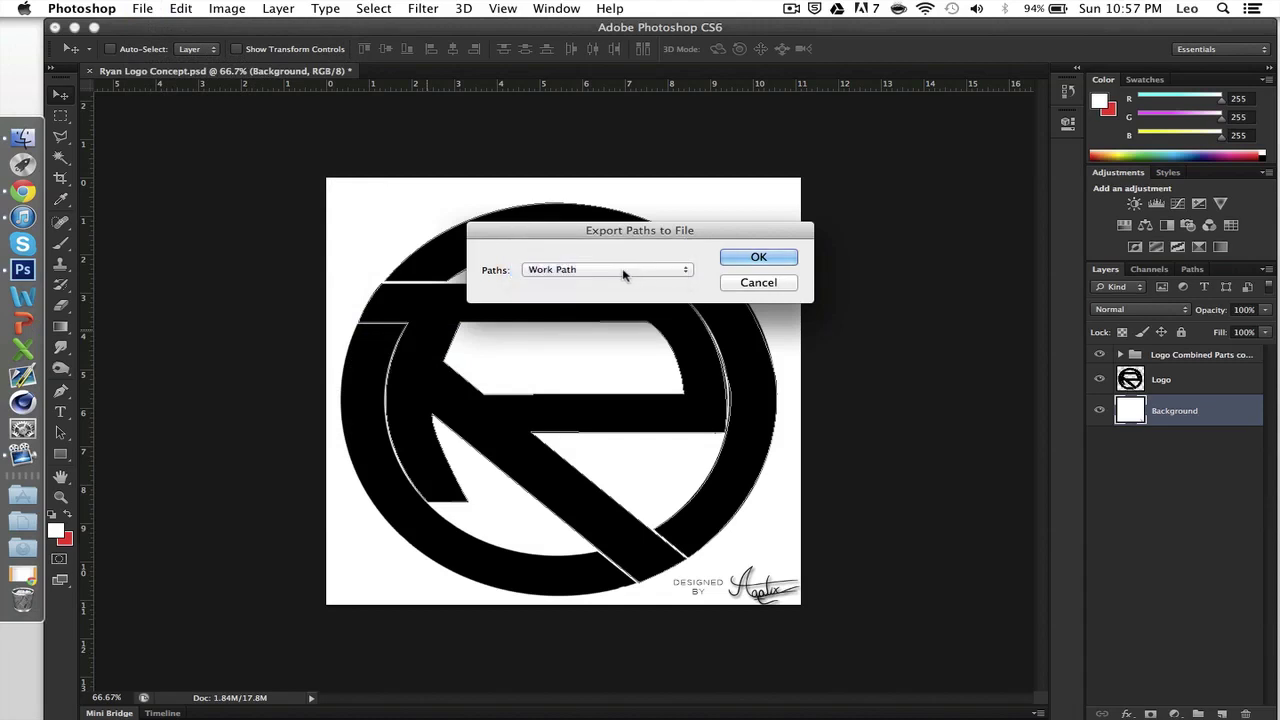
{"action": "left_click", "coordinate": [622, 270]}
{"action": "left_click", "coordinate": [580, 270]}
{"action": "left_click", "coordinate": [555, 272]}
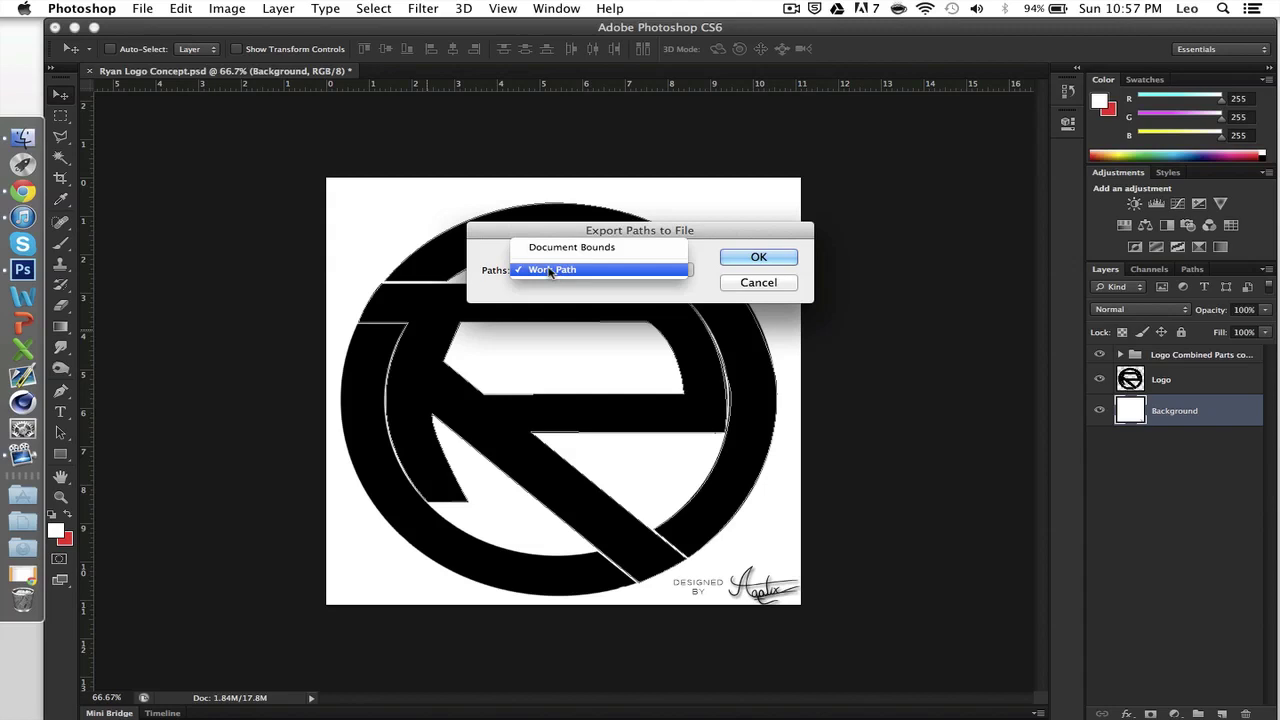
{"action": "left_click", "coordinate": [550, 271]}
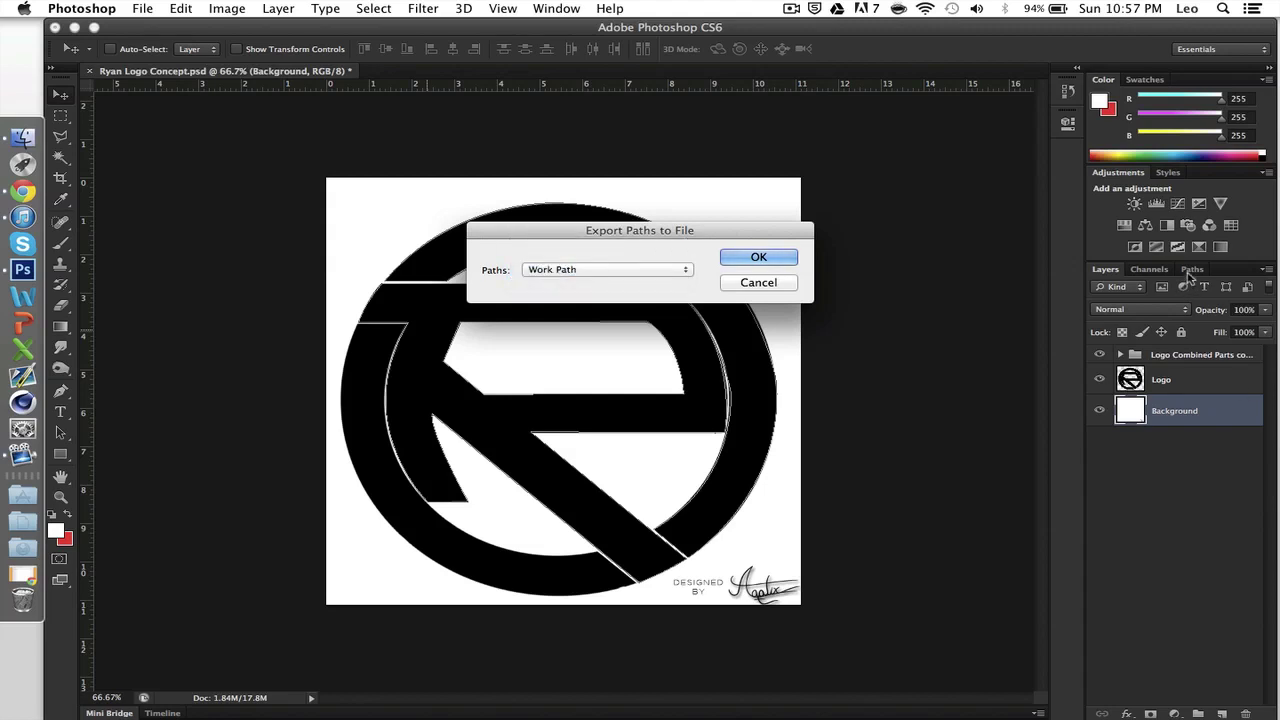
{"action": "left_click", "coordinate": [762, 260]}
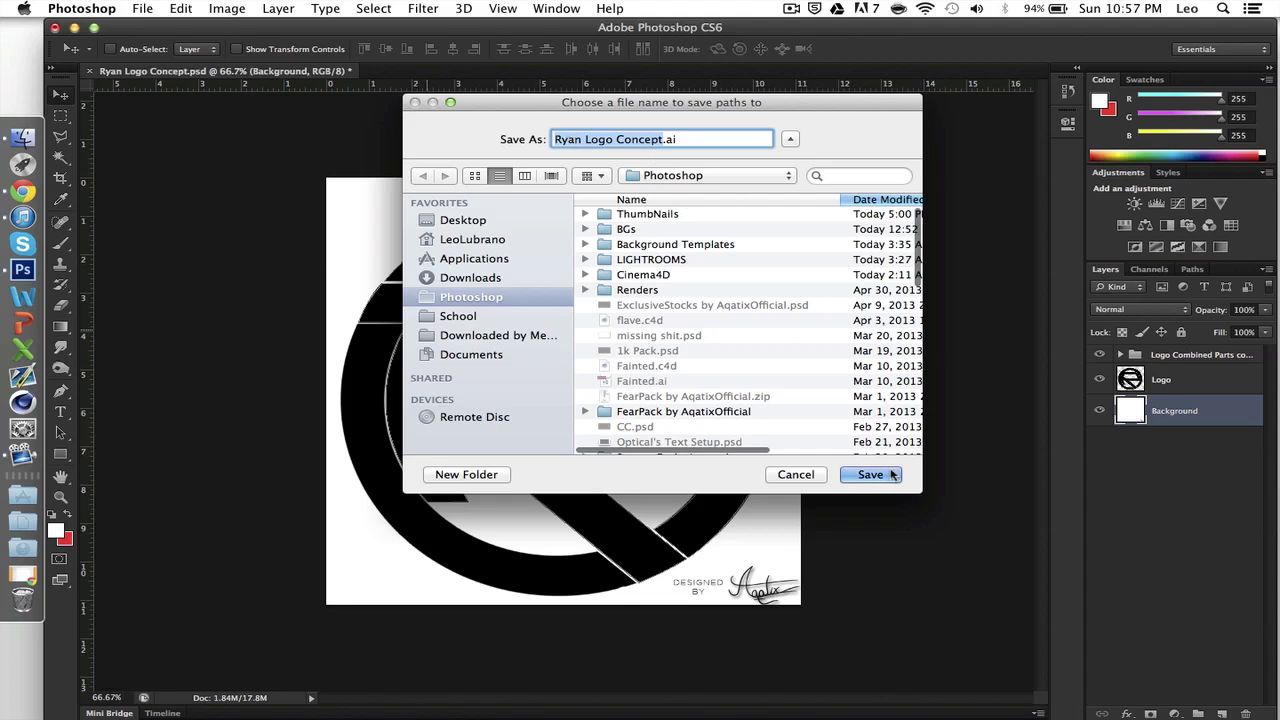
{"action": "left_click", "coordinate": [892, 474]}
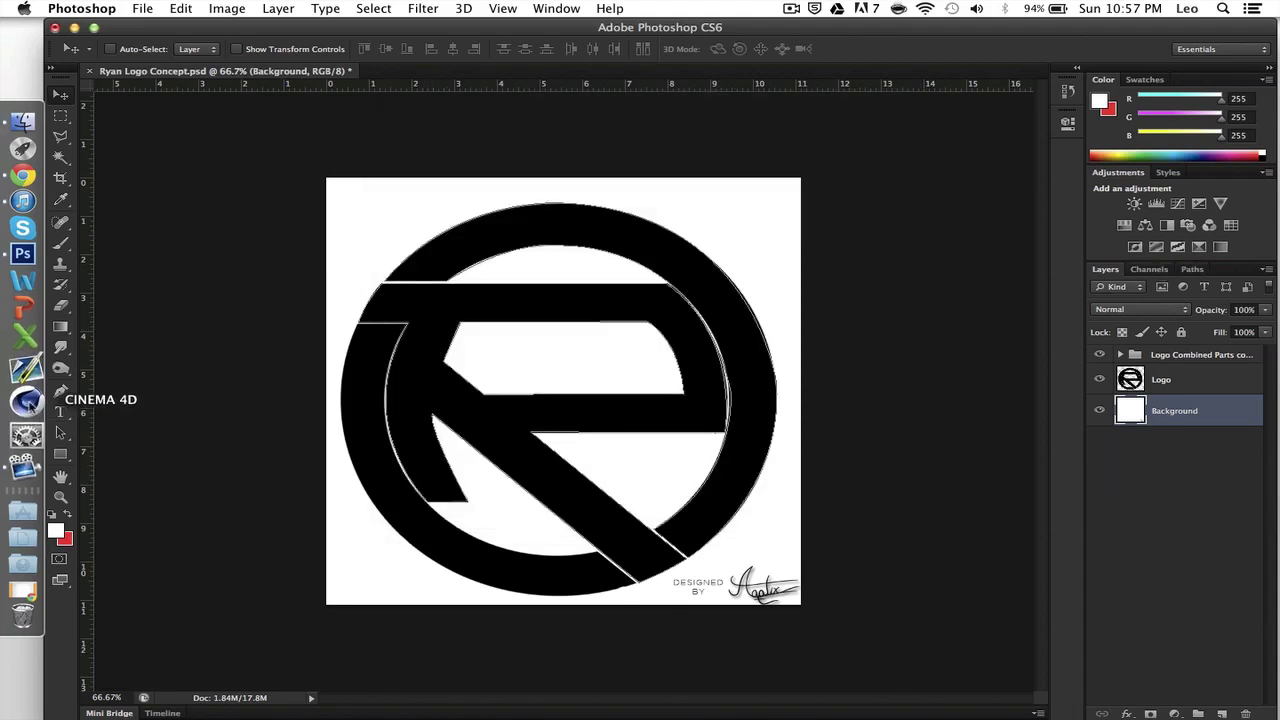
Import Ryan Logo Concept.ai from the Photoshop folder into Cinema 4D with the default import settings
{"action": "key", "text": "ctrl+Right"}
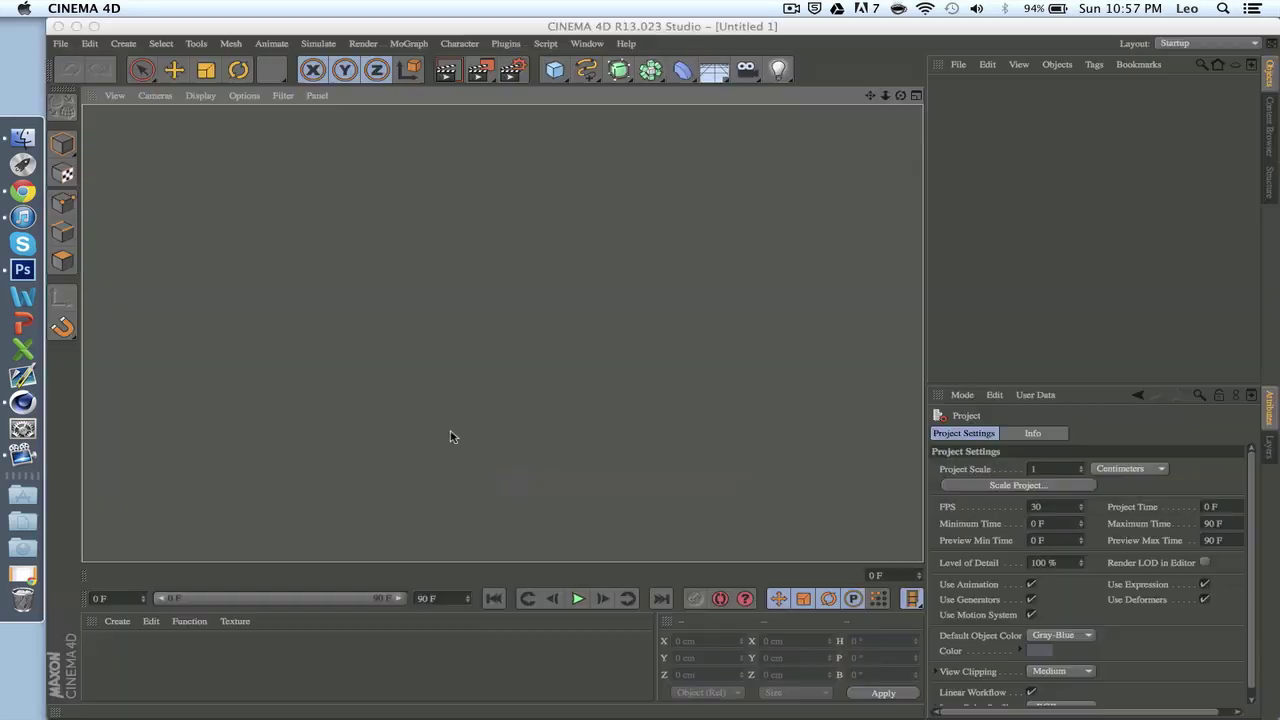
{"action": "left_click", "coordinate": [61, 43]}
{"action": "left_click", "coordinate": [82, 84]}
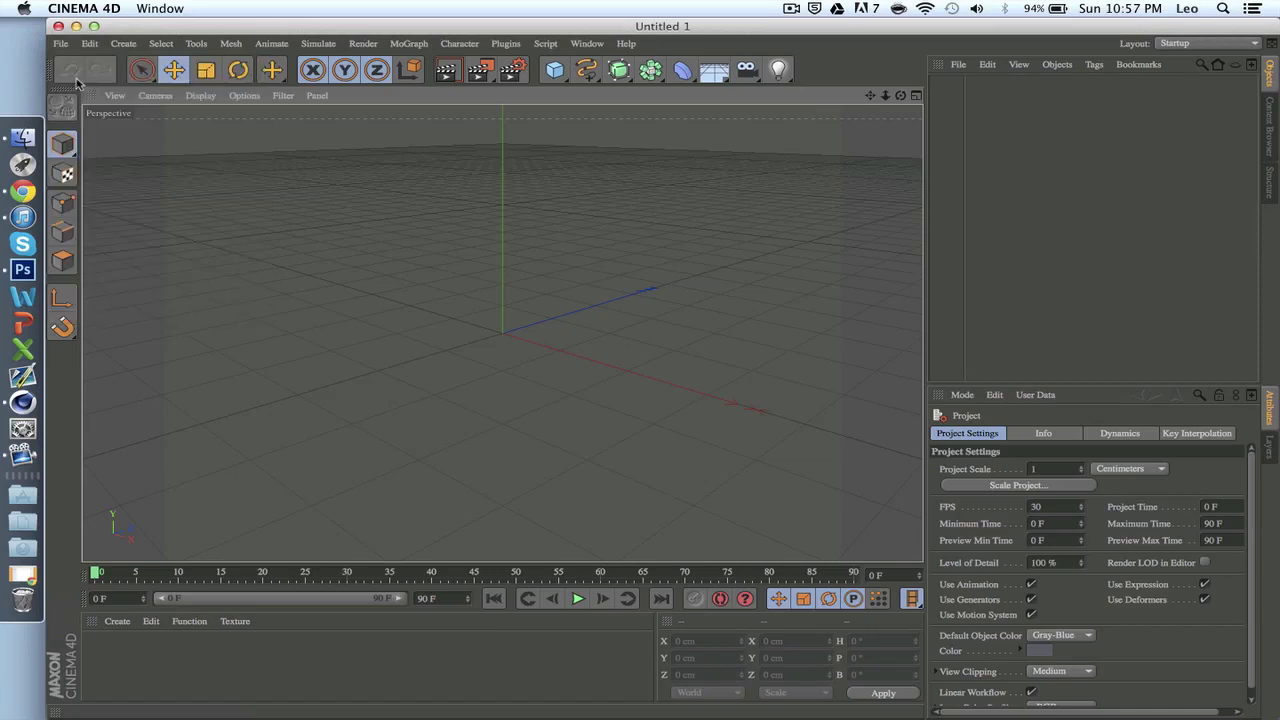
{"action": "left_click", "coordinate": [560, 147]}
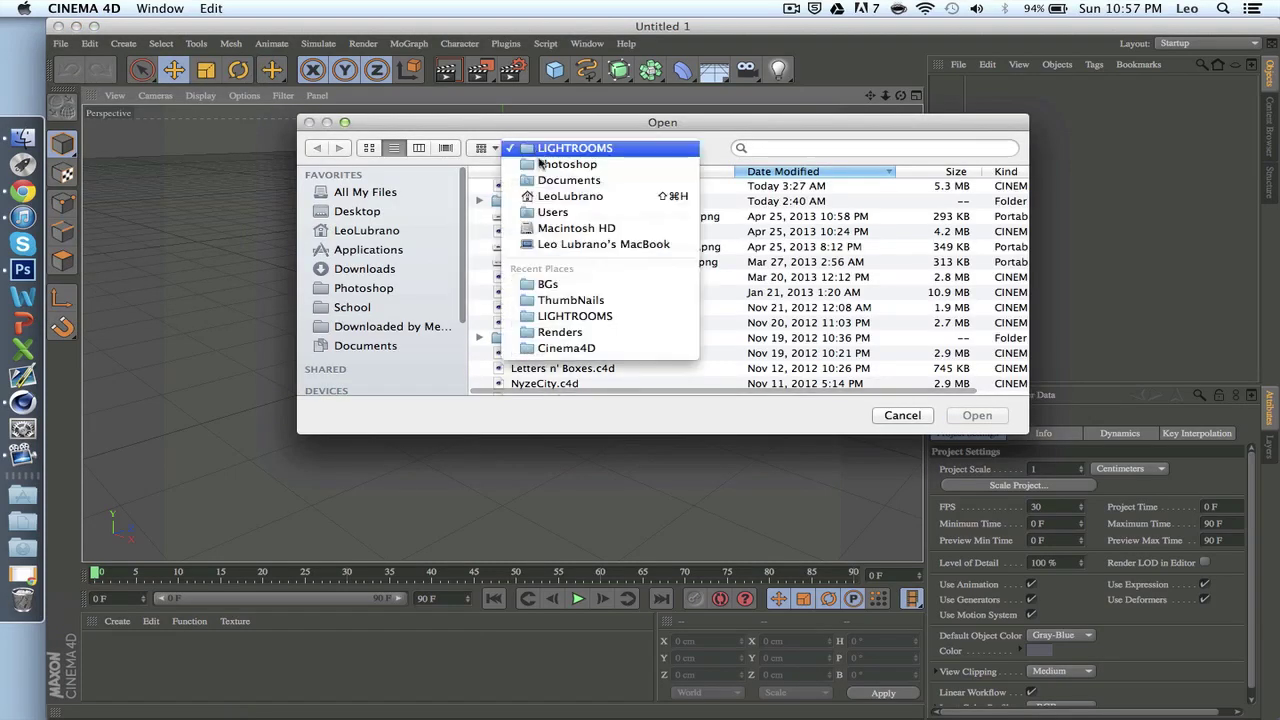
{"action": "left_click", "coordinate": [541, 165]}
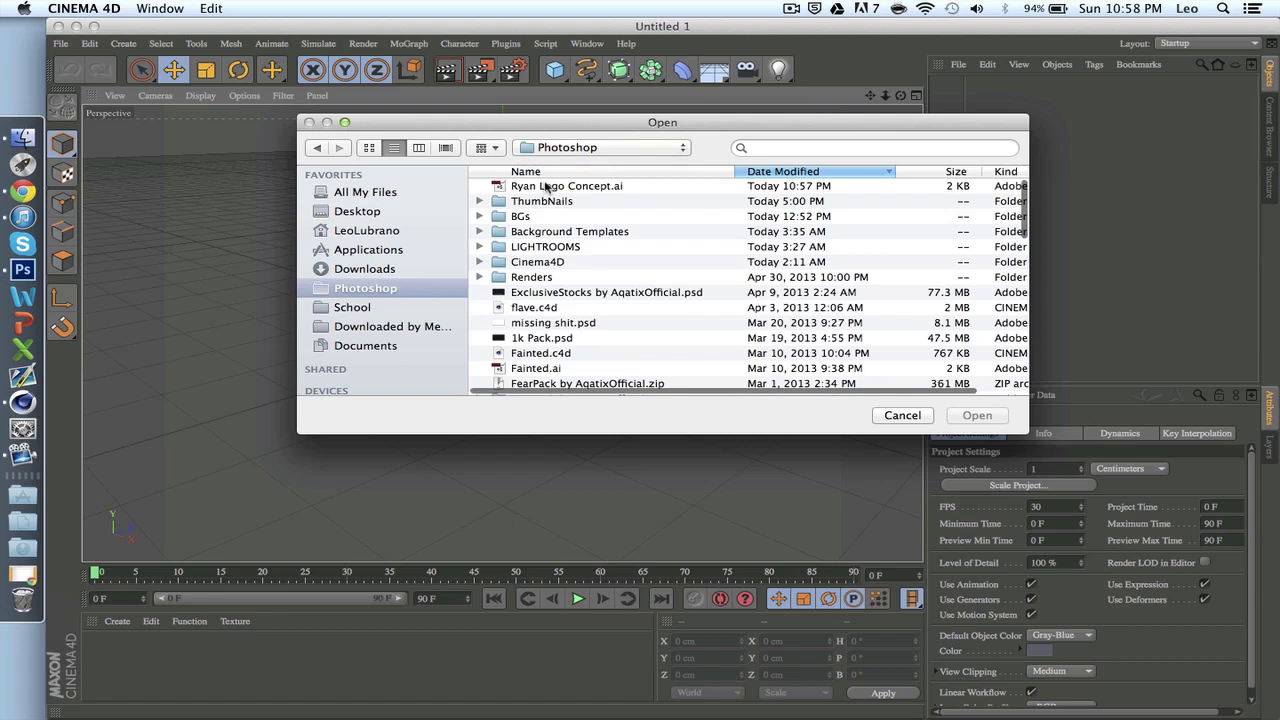
{"action": "double_click", "coordinate": [548, 187]}
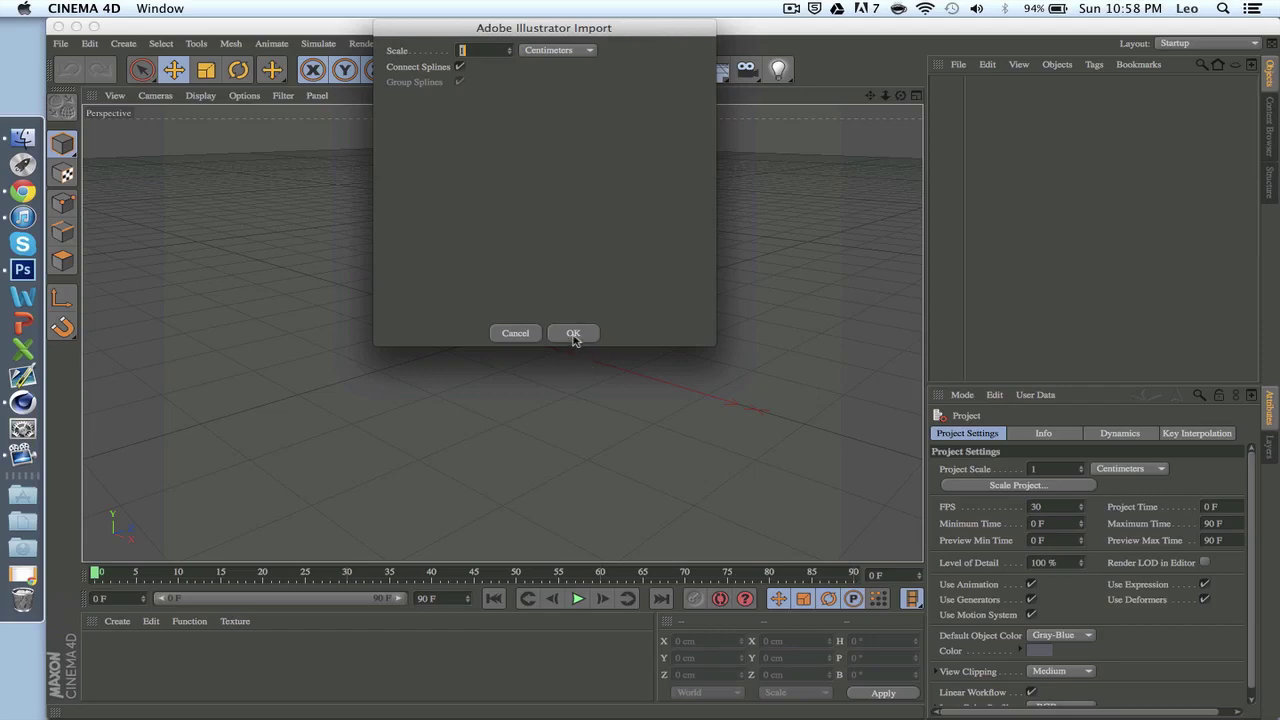
{"action": "left_click", "coordinate": [573, 333]}
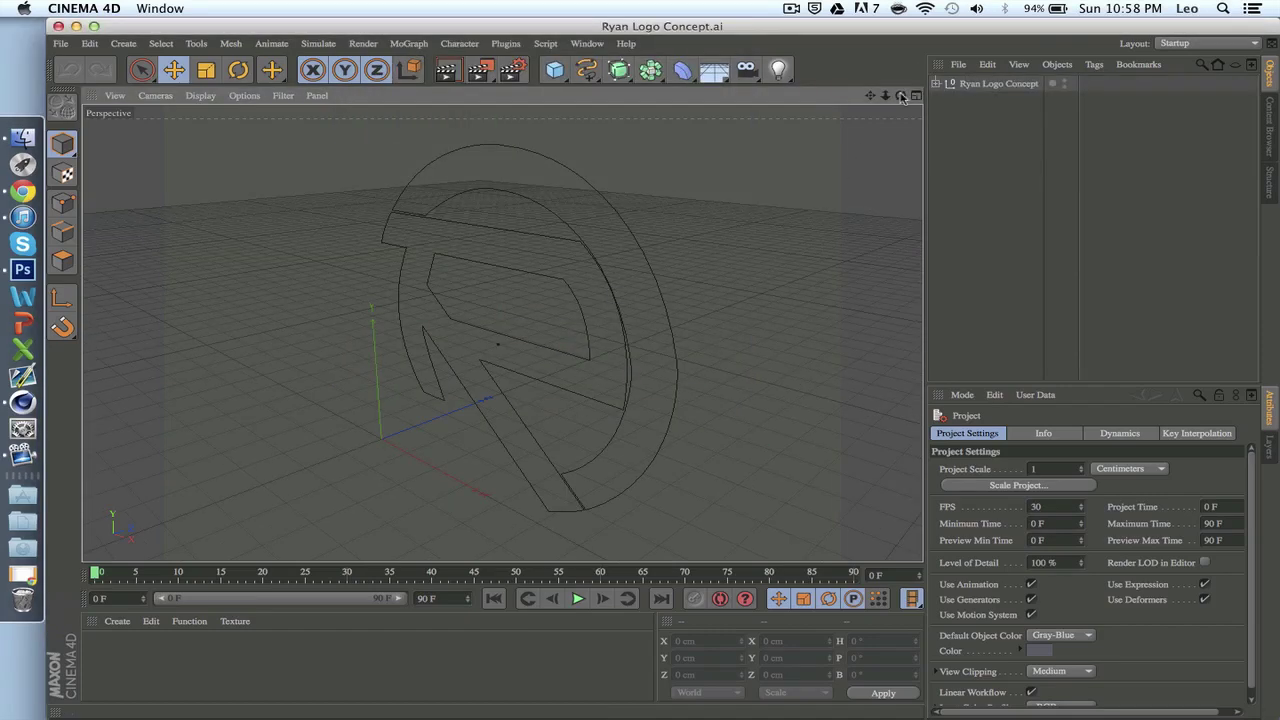
Place Path 1 (the R) and Path 3 (the outer ring) each inside its own Extrude NURBS
{"action": "left_click_drag", "start_coordinate": [900, 95], "coordinate": [501, 332]}
{"action": "left_click_drag", "start_coordinate": [869, 95], "coordinate": [503, 334]}
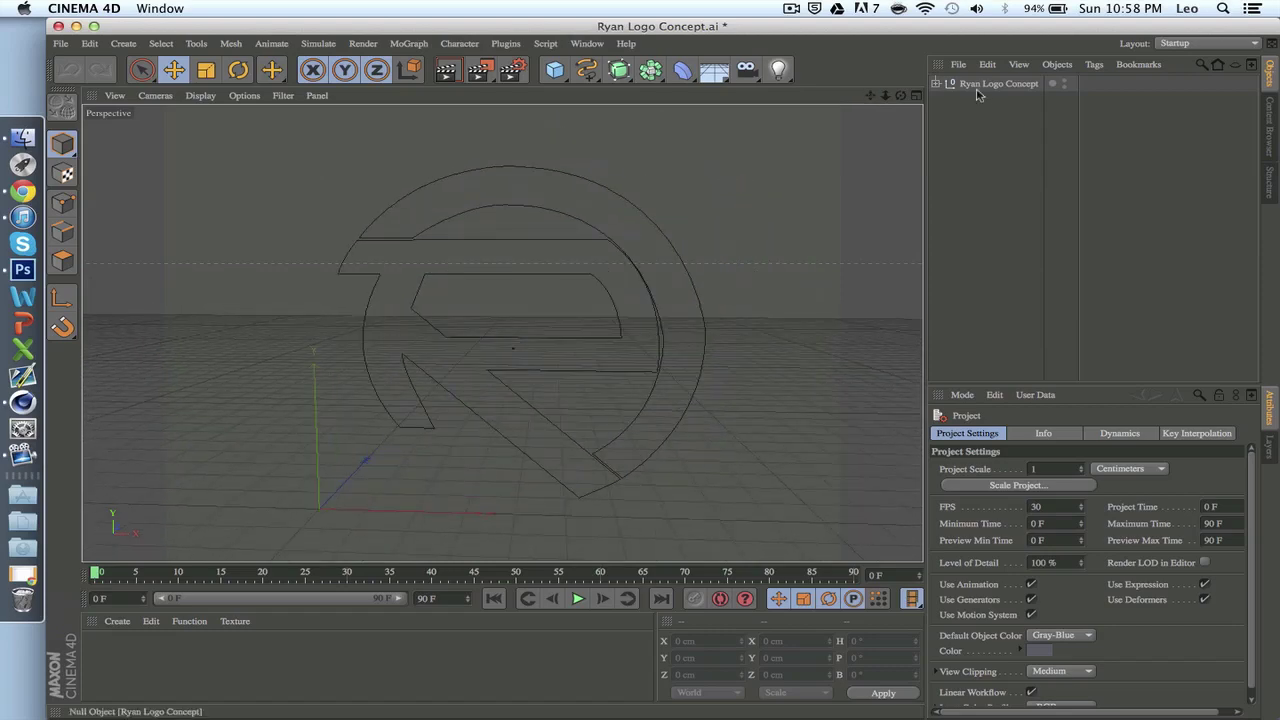
{"action": "left_click", "coordinate": [936, 84]}
{"action": "left_click", "coordinate": [980, 100]}
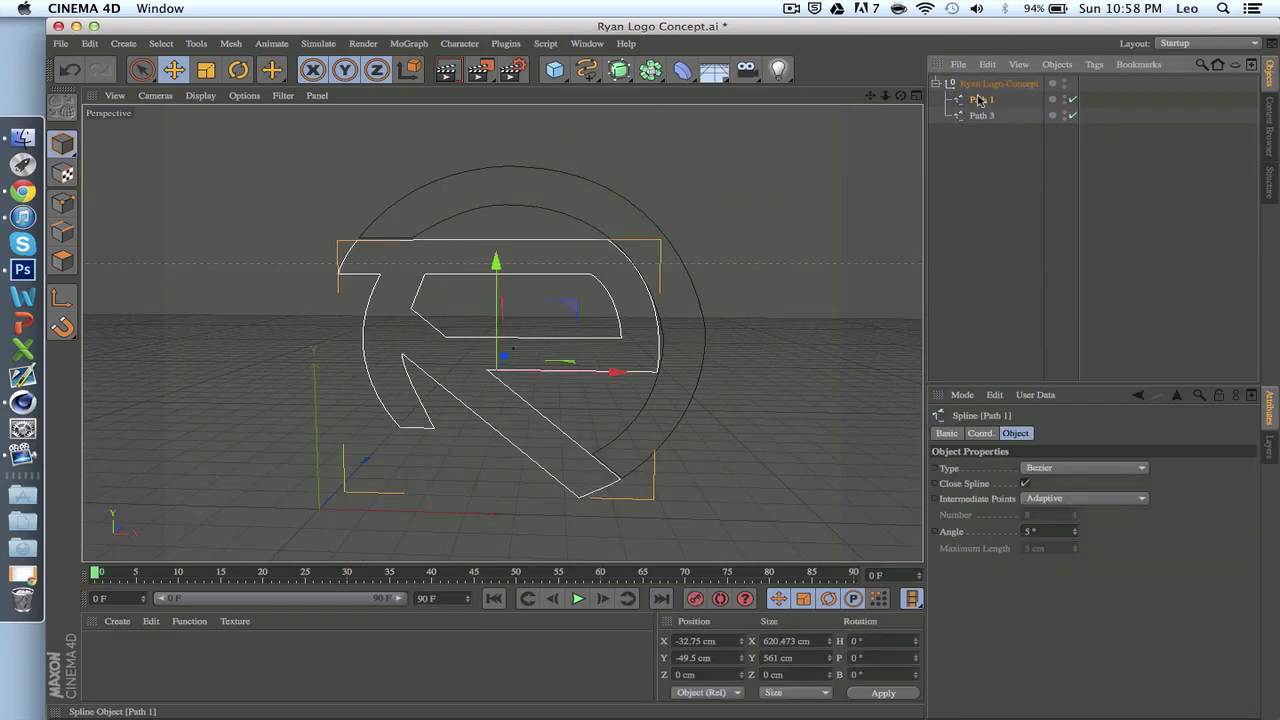
{"action": "left_click", "coordinate": [980, 115]}
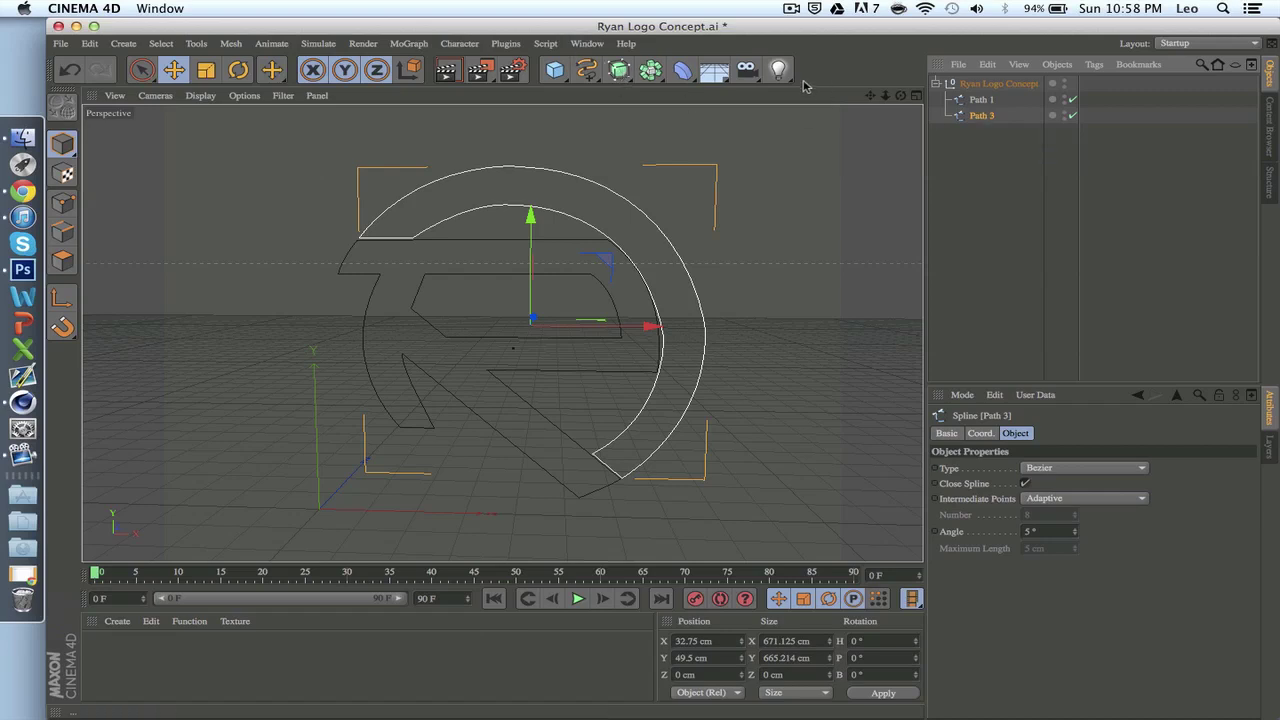
{"action": "left_click", "coordinate": [980, 101]}
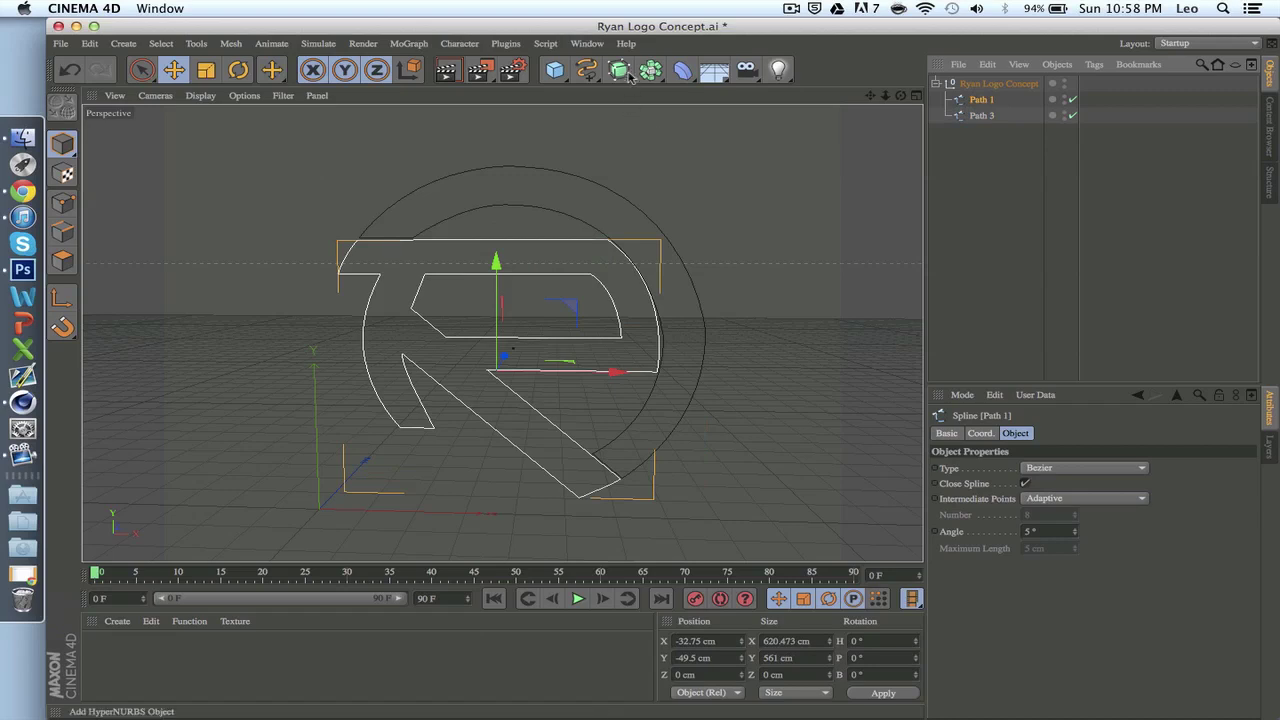
{"action": "left_click_drag", "start_coordinate": [621, 77], "coordinate": [835, 97]}
{"action": "left_click", "coordinate": [981, 131]}
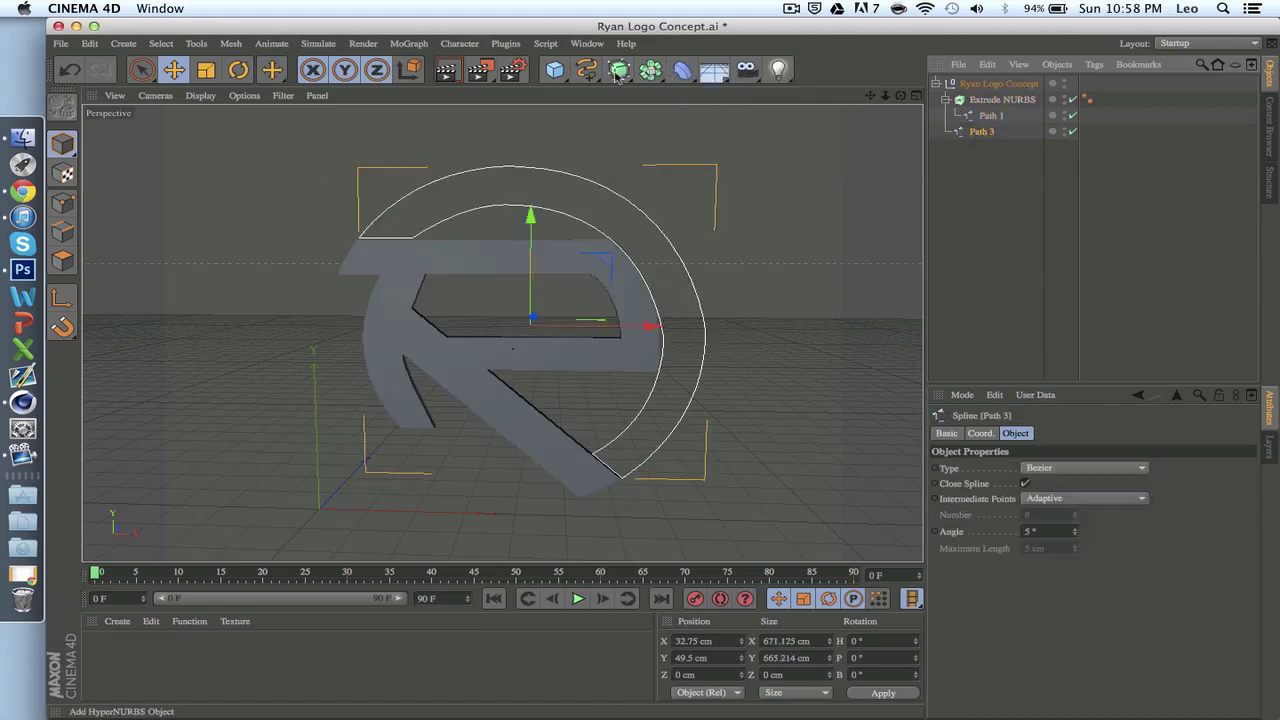
{"action": "left_click_drag", "start_coordinate": [619, 77], "coordinate": [775, 90]}
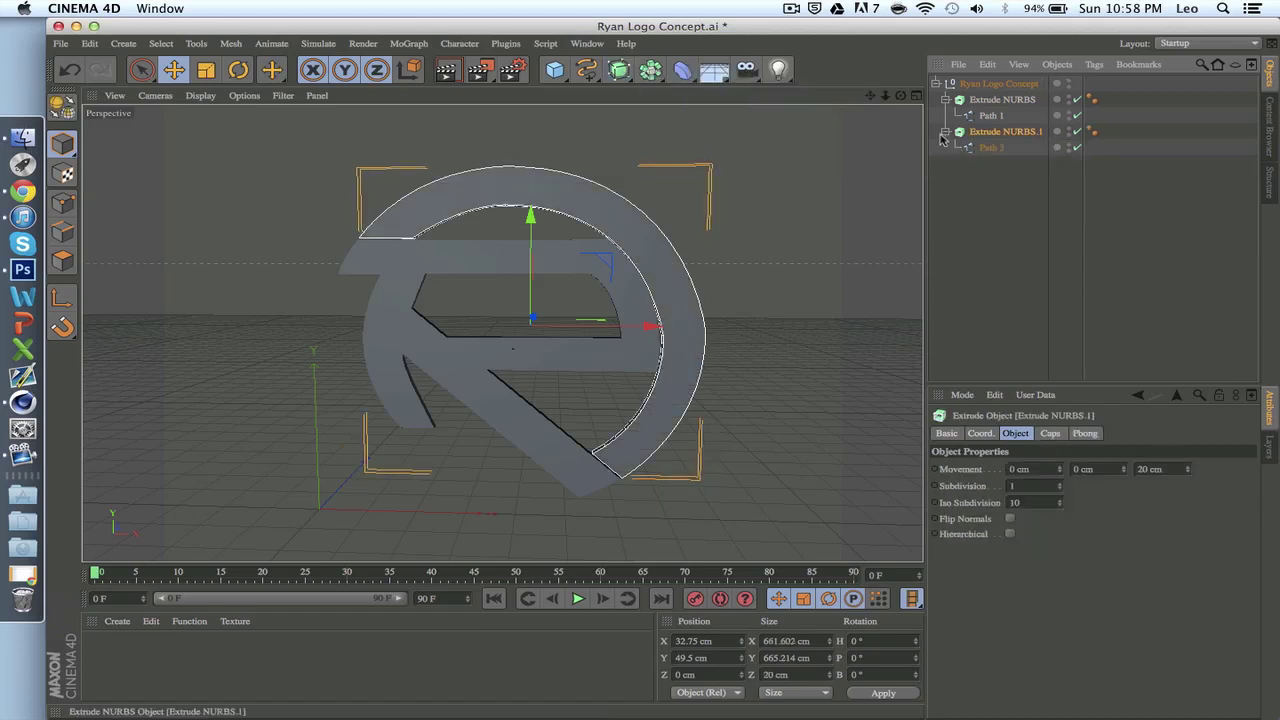
{"action": "left_click", "coordinate": [945, 132]}
{"action": "left_click", "coordinate": [945, 100]}
Set both Extrude NURBS objects' Movement Z depth to 209 cm
{"action": "left_click", "coordinate": [986, 101]}
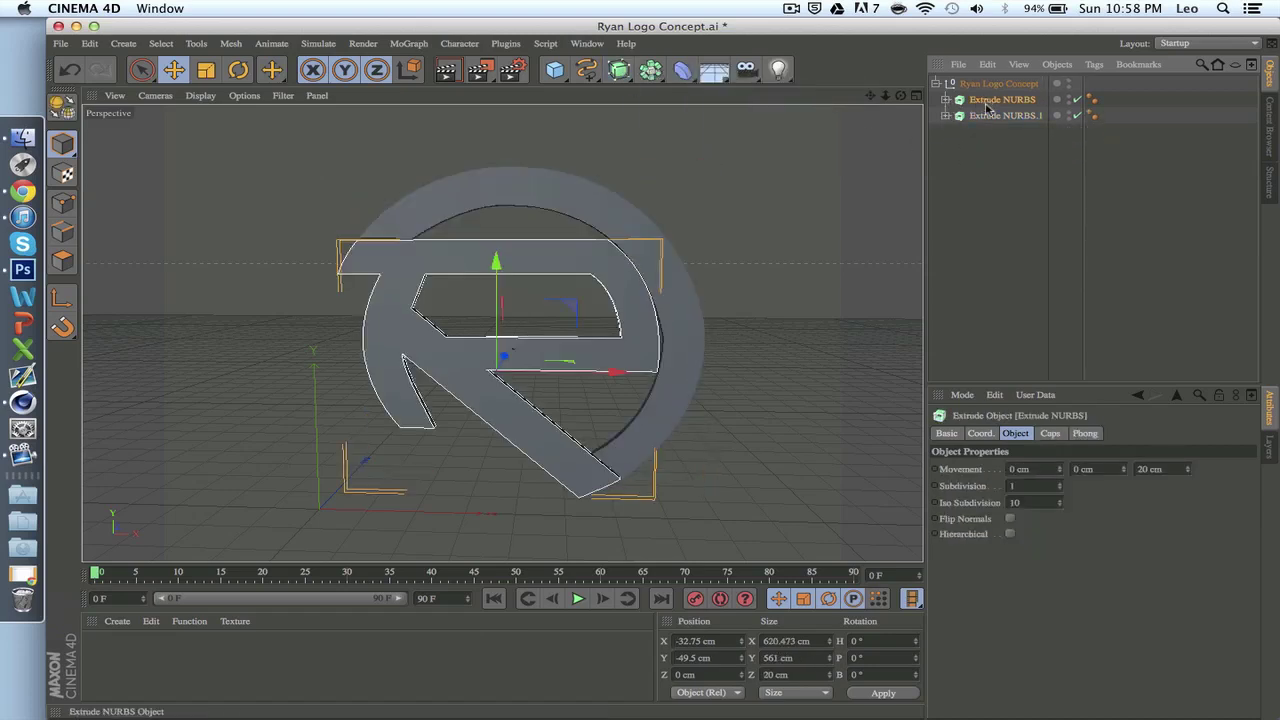
{"action": "left_click", "coordinate": [990, 116], "text": "shift"}
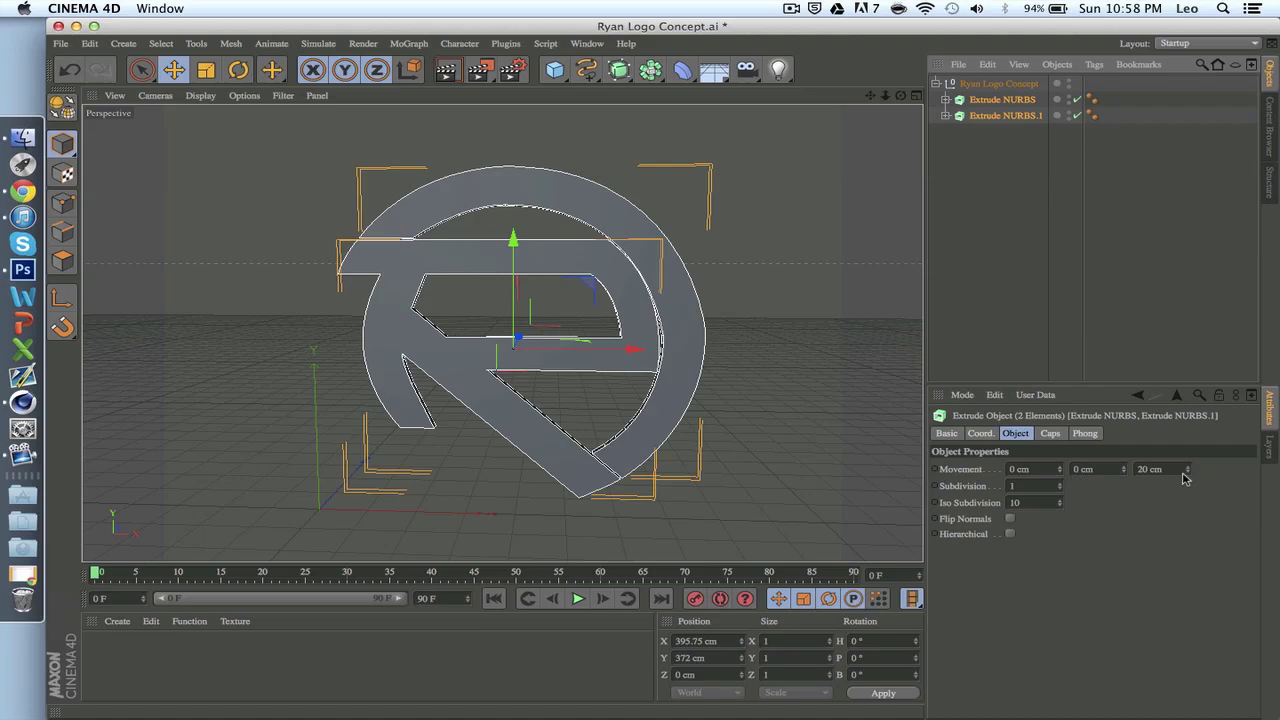
{"action": "left_click_drag", "start_coordinate": [1191, 472], "coordinate": [1188, 460]}
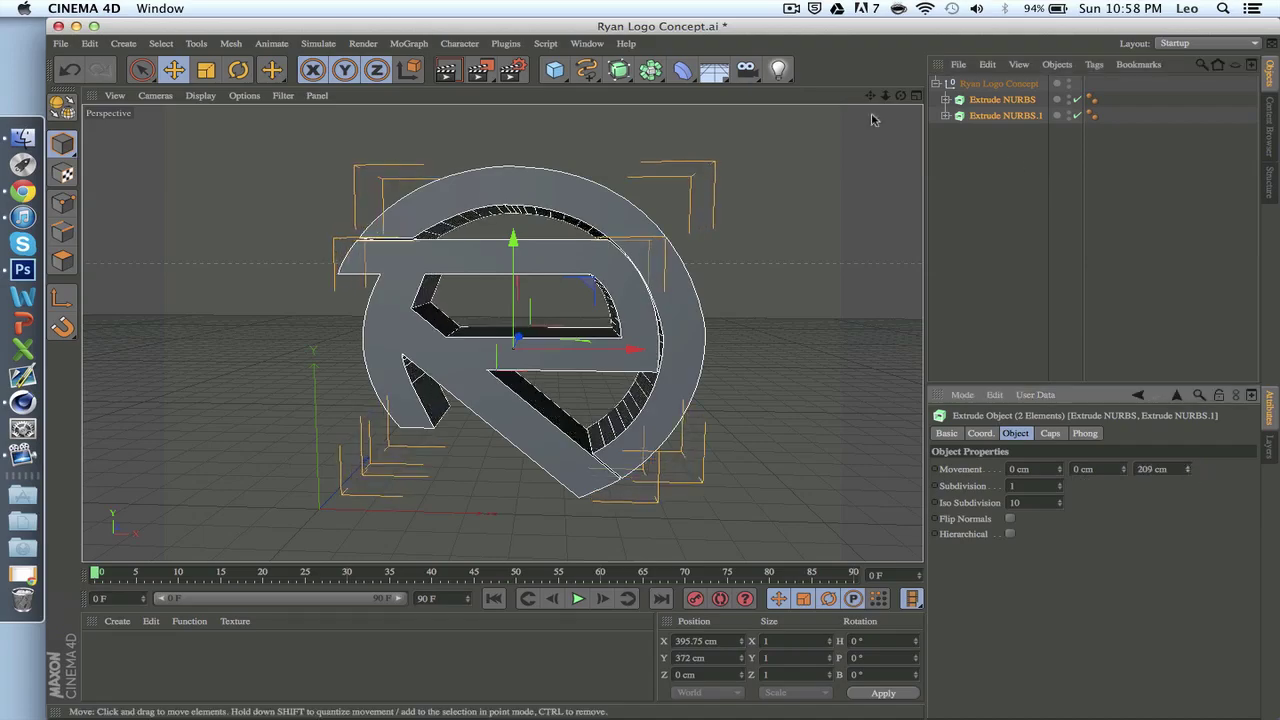
{"action": "left_click_drag", "start_coordinate": [901, 95], "coordinate": [930, 96]}
{"action": "left_click_drag", "start_coordinate": [502, 332], "coordinate": [450, 338]}
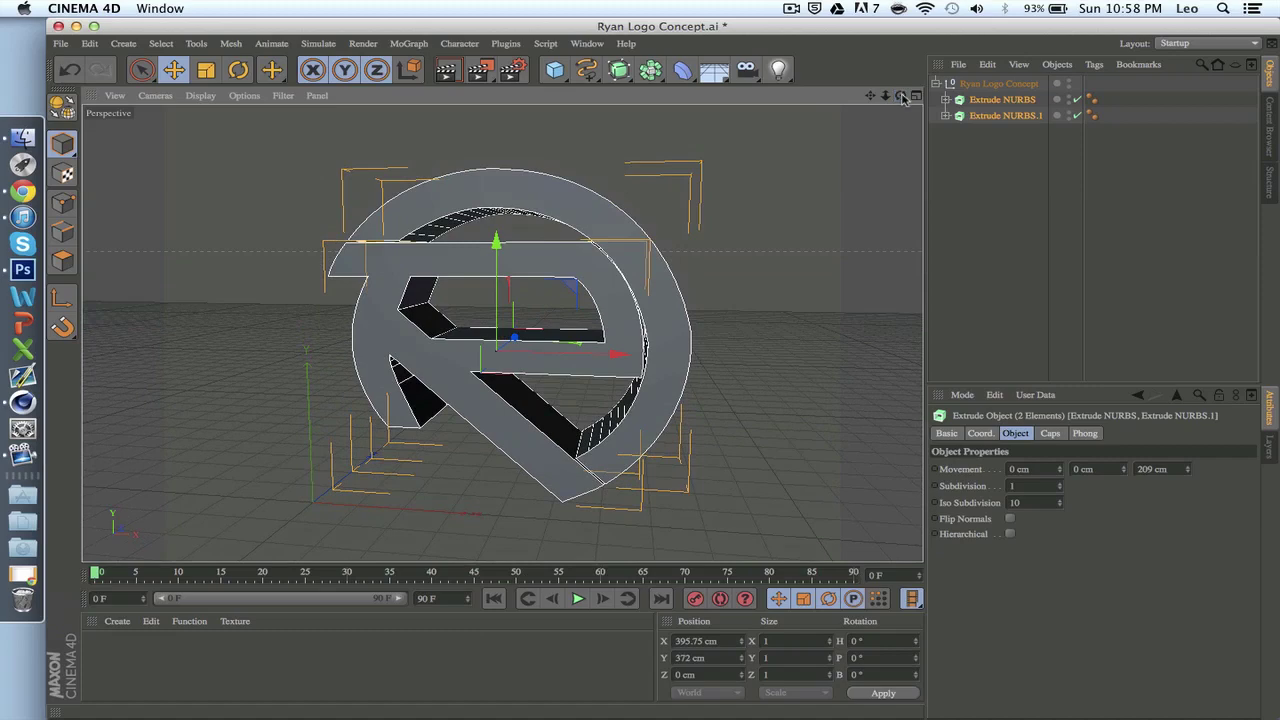
Tilt the R and ring extrusions to different angles and shift the ring up and back
{"action": "left_click", "coordinate": [1002, 100]}
{"action": "key", "text": "r"}
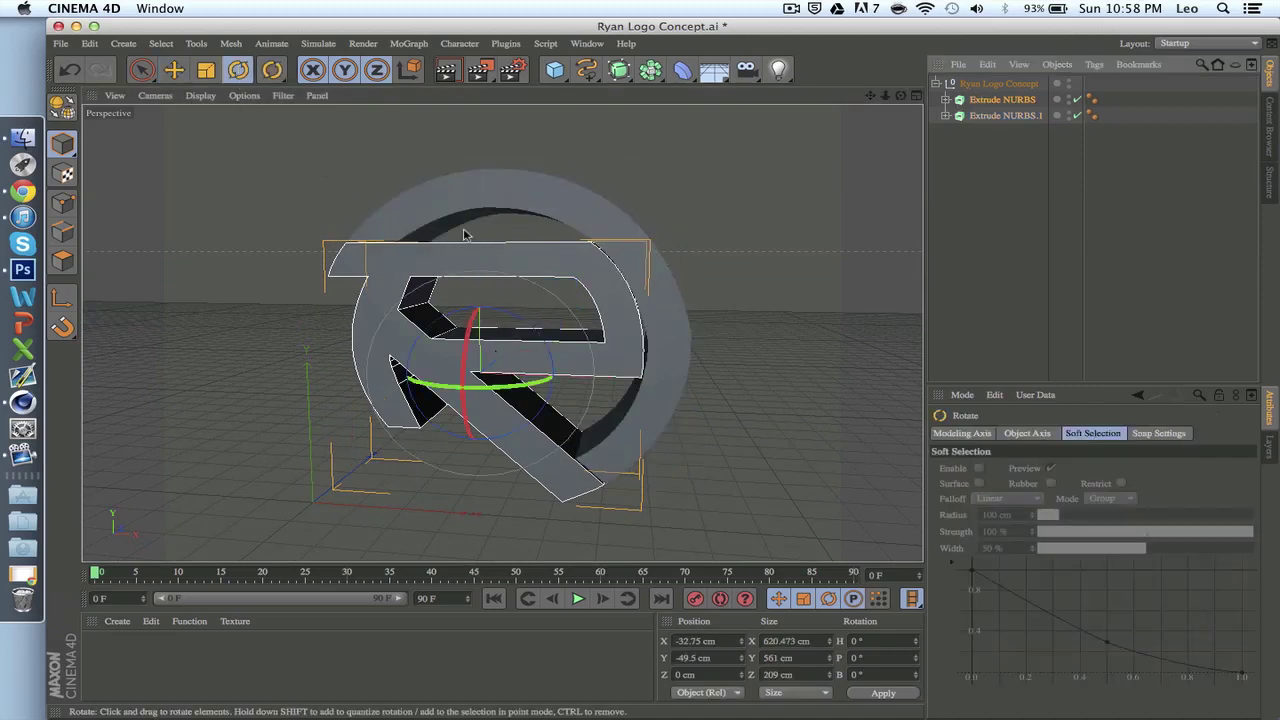
{"action": "mouse_move", "coordinate": [490, 370]}
{"action": "left_mouse_down"}
{"action": "mouse_move", "coordinate": [462, 376]}
{"action": "mouse_move", "coordinate": [488, 362]}
{"action": "left_mouse_up"}
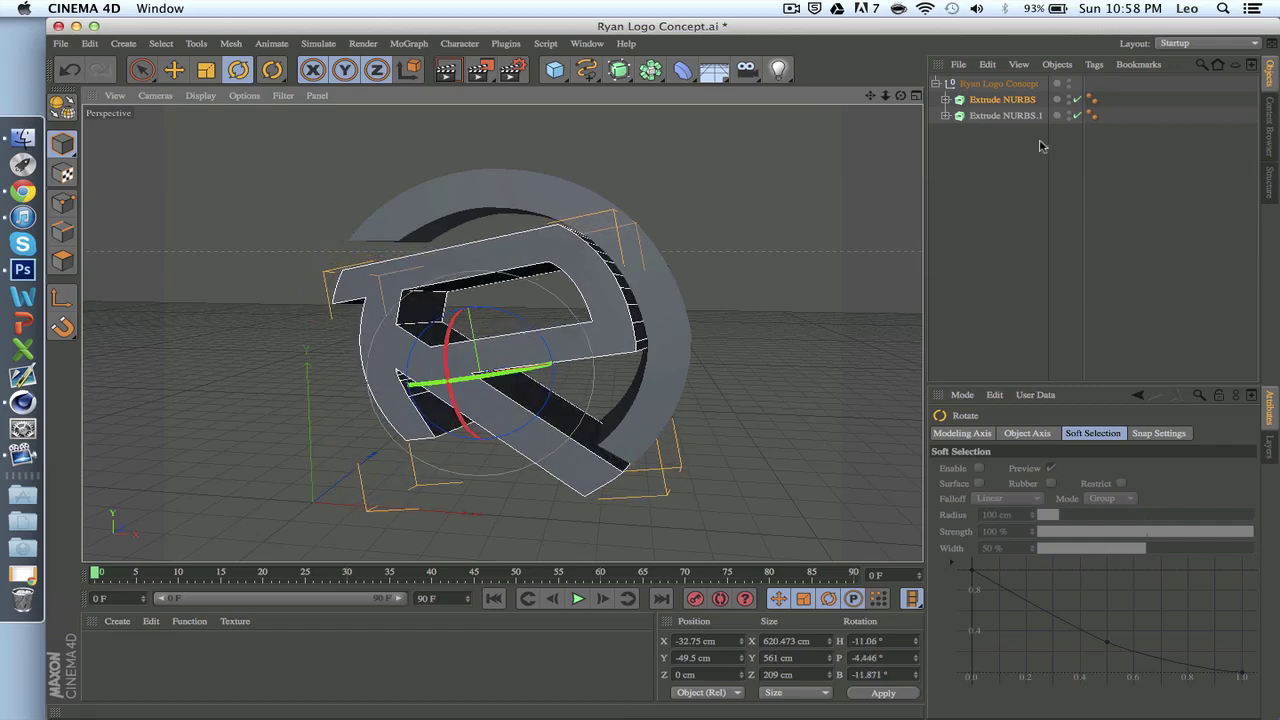
{"action": "left_click", "coordinate": [991, 116]}
{"action": "left_click_drag", "start_coordinate": [538, 311], "coordinate": [558, 287]}
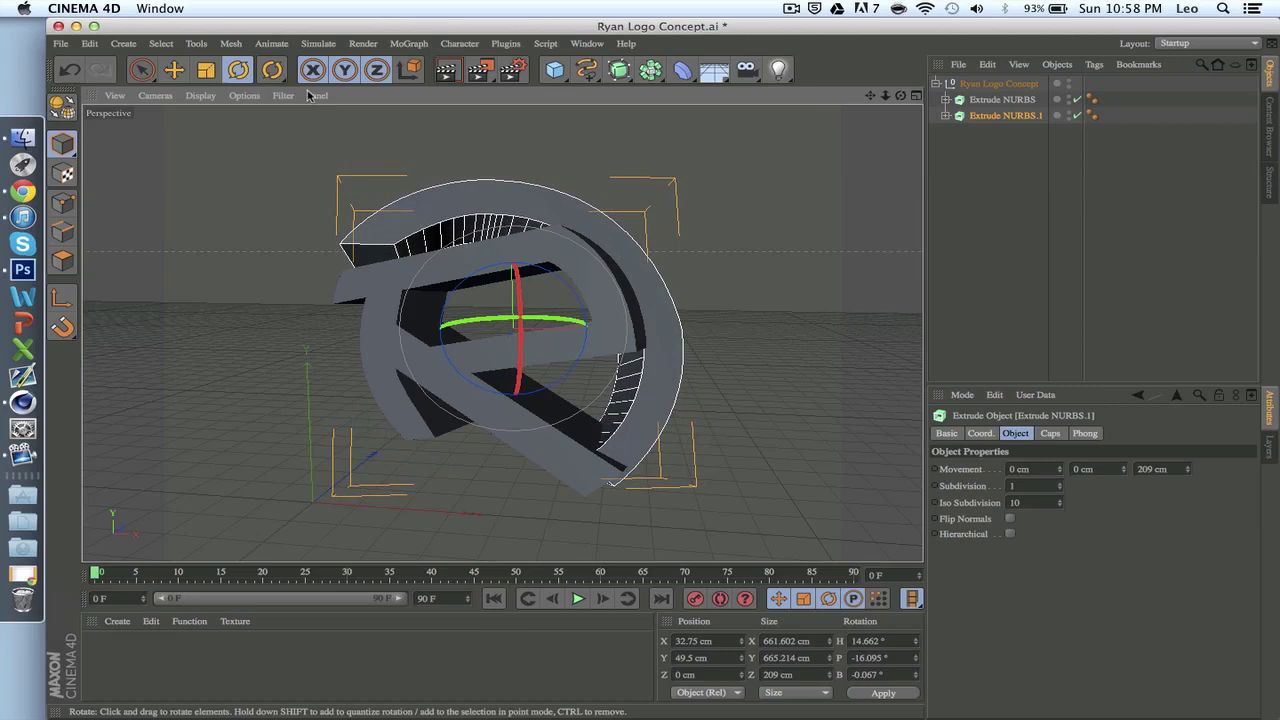
{"action": "key", "text": "e"}
{"action": "left_click_drag", "start_coordinate": [497, 339], "coordinate": [508, 345]}
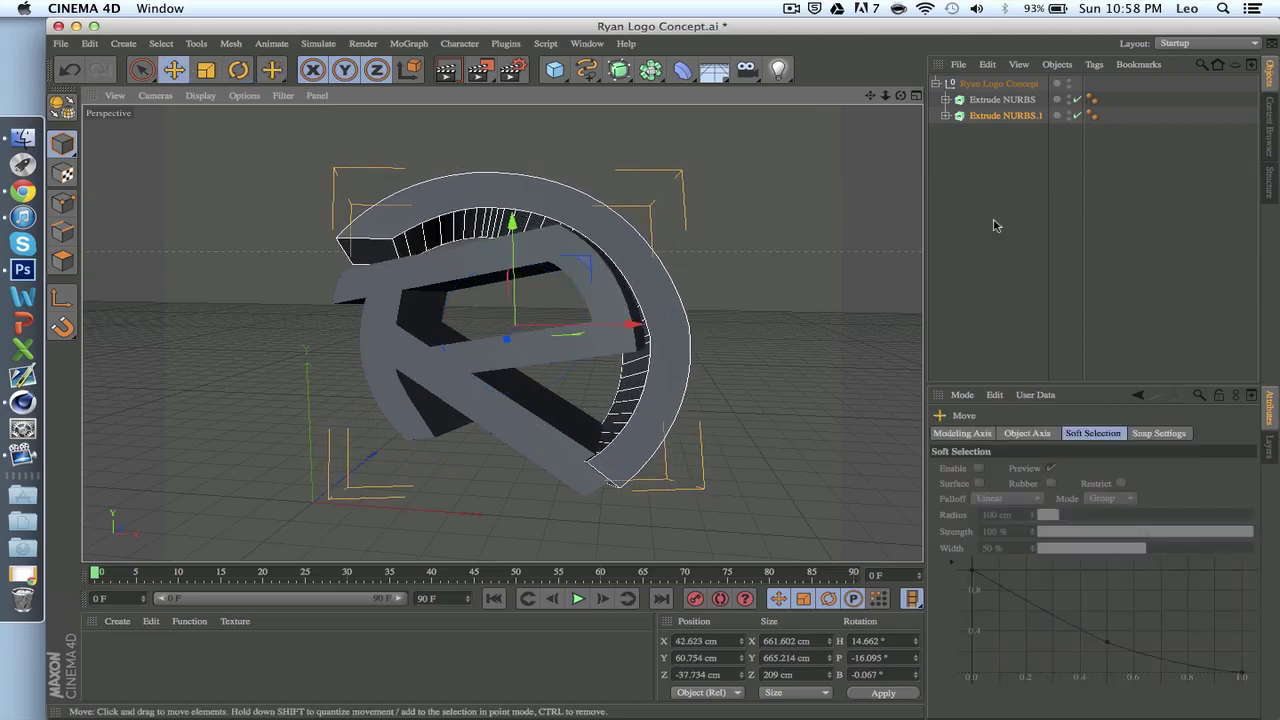
{"action": "left_click", "coordinate": [986, 229]}
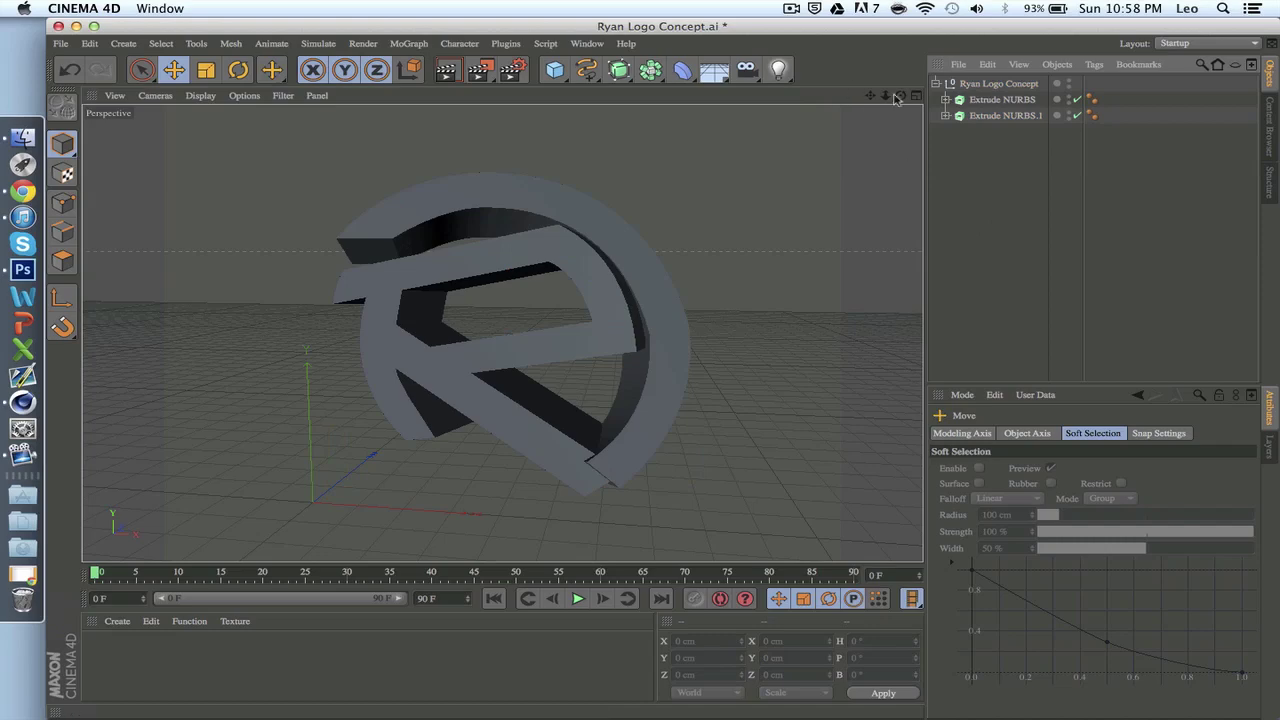
{"action": "left_click_drag", "start_coordinate": [501, 332], "coordinate": [897, 103]}
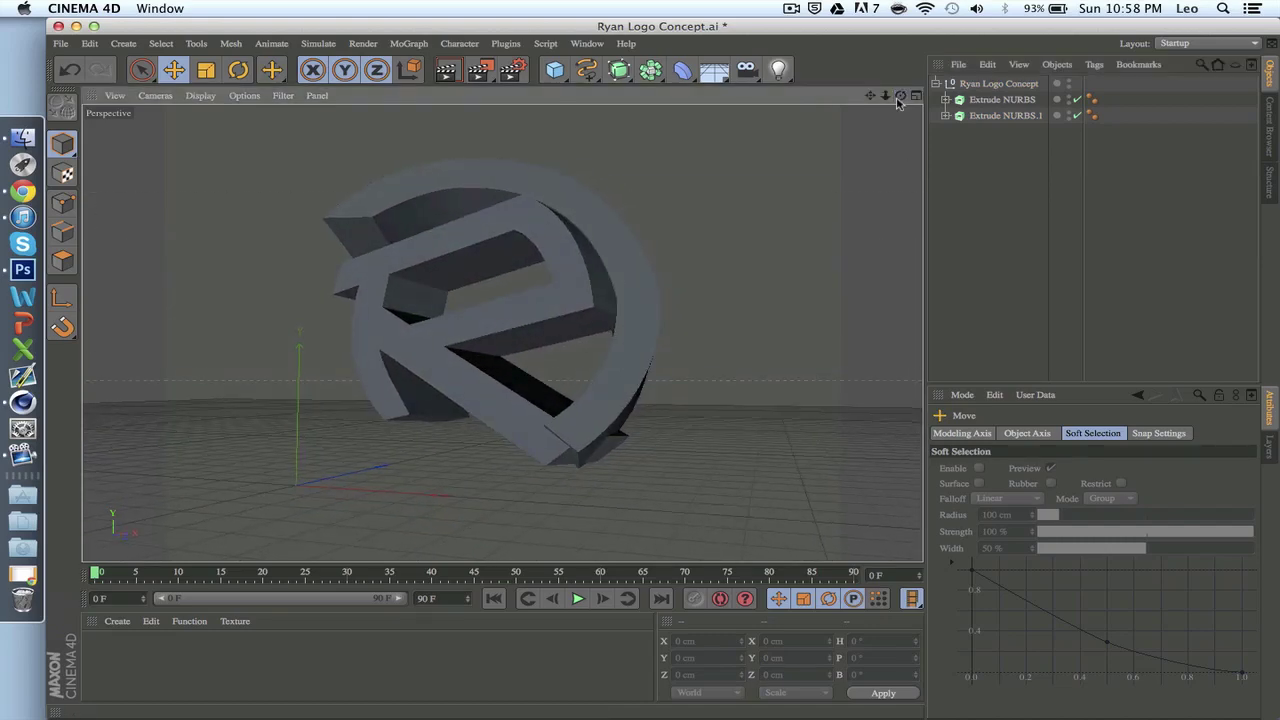
Back in Photoshop, delete the Work Path and close the logo document without saving
{"action": "left_click", "coordinate": [793, 8]}
{"action": "left_click", "coordinate": [793, 8]}
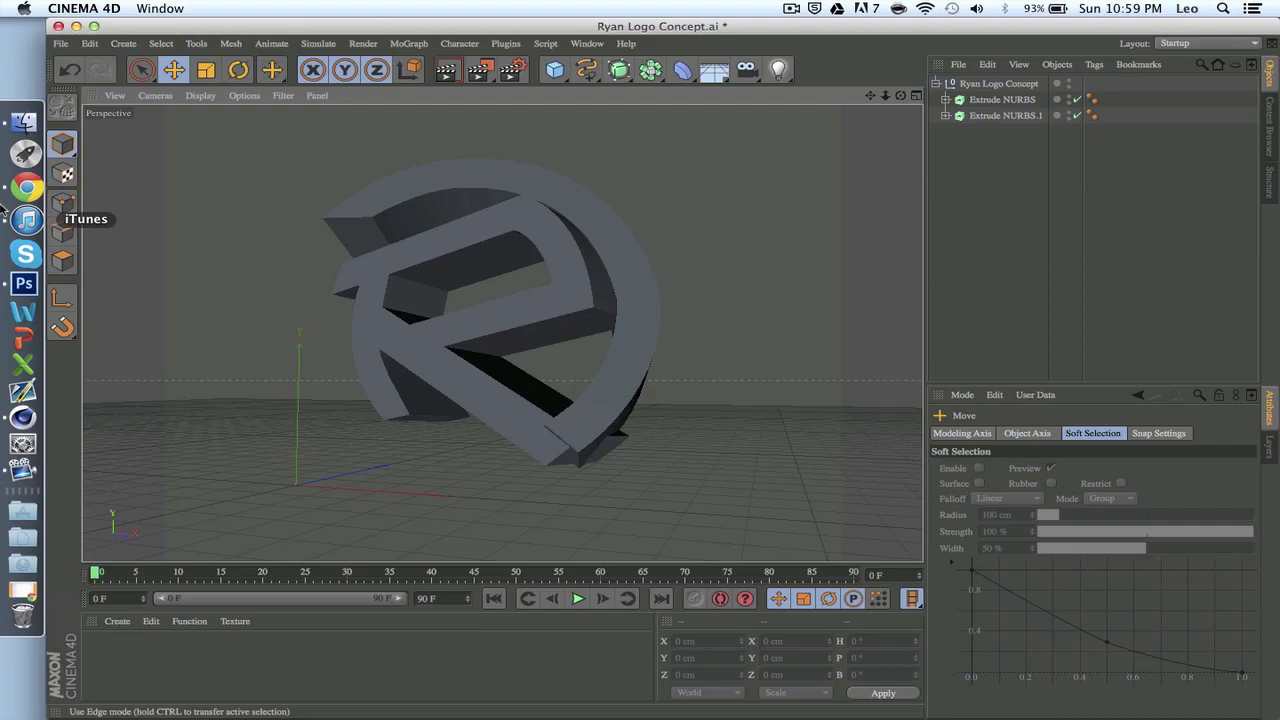
{"action": "left_click", "coordinate": [23, 270]}
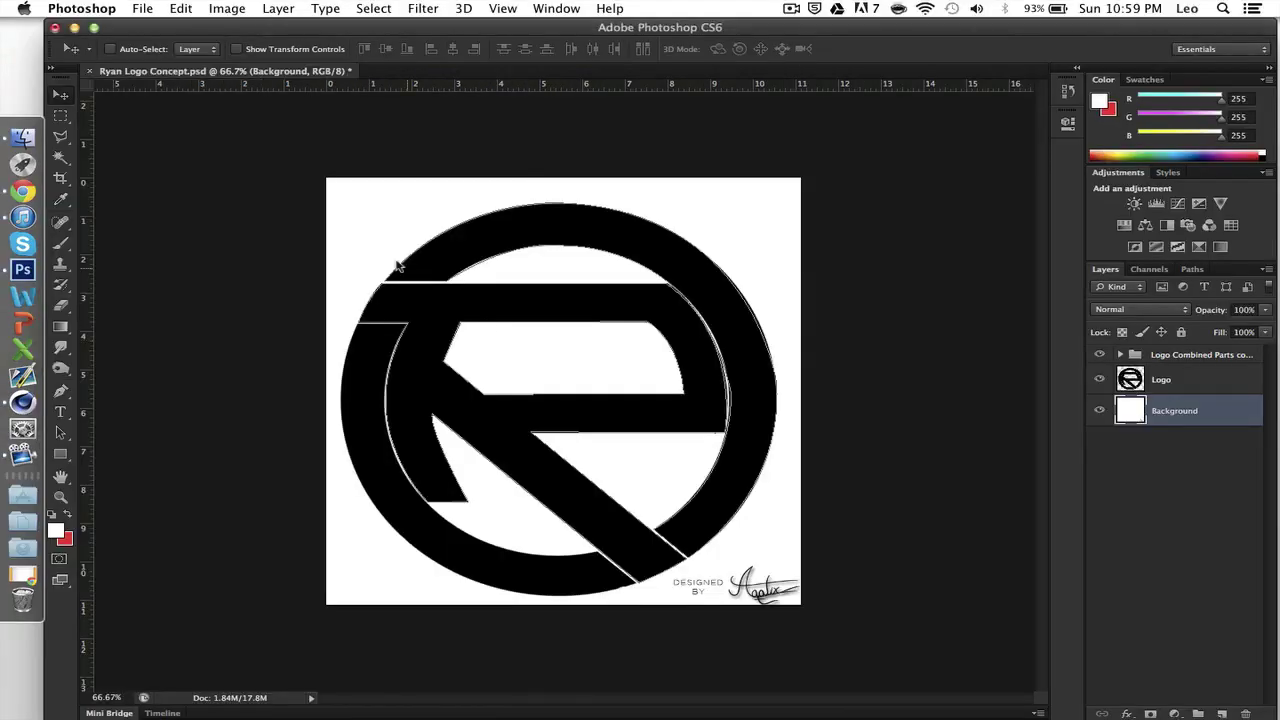
{"action": "left_click", "coordinate": [1192, 269]}
{"action": "key", "text": "BackSpace"}
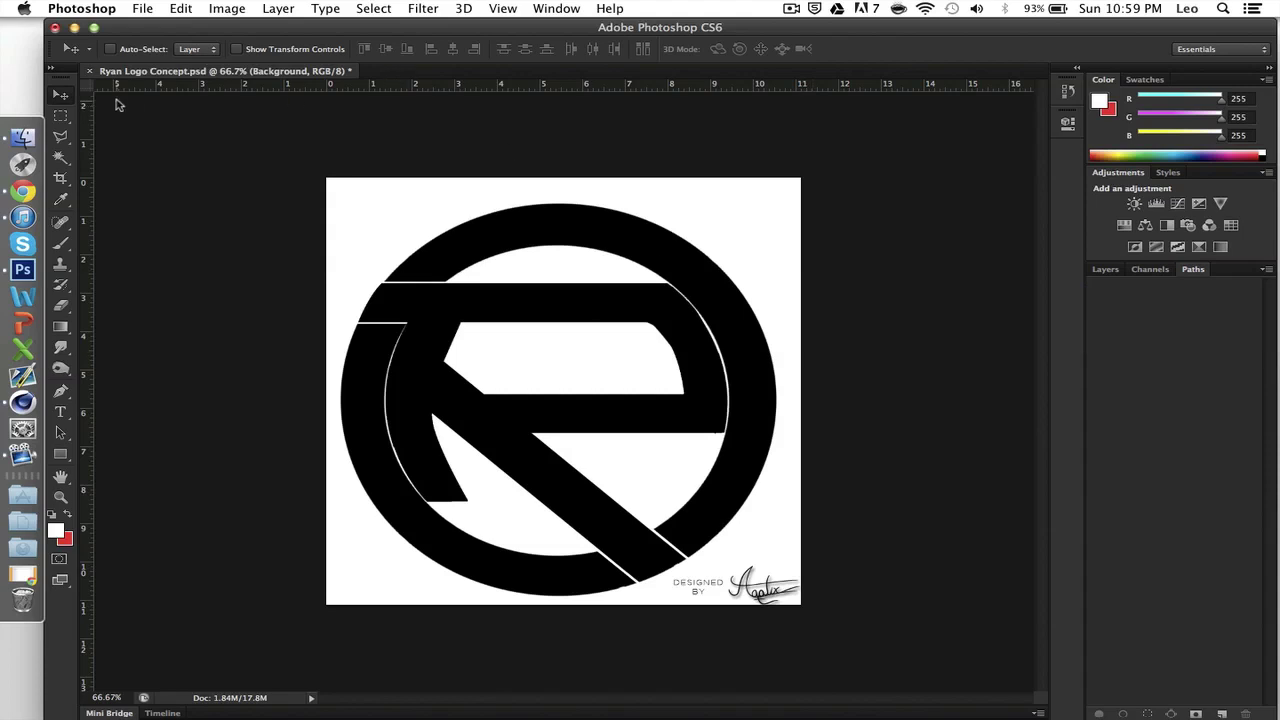
{"action": "left_click", "coordinate": [54, 27]}
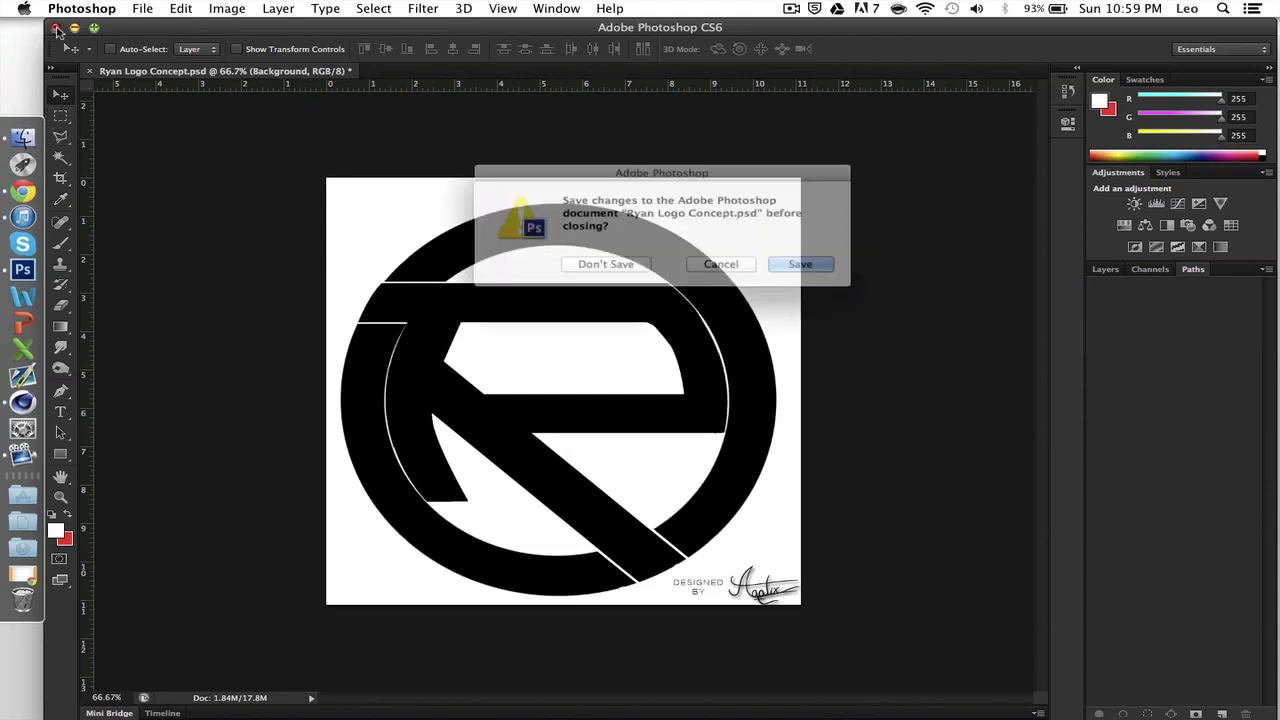
{"action": "left_click", "coordinate": [597, 266]}
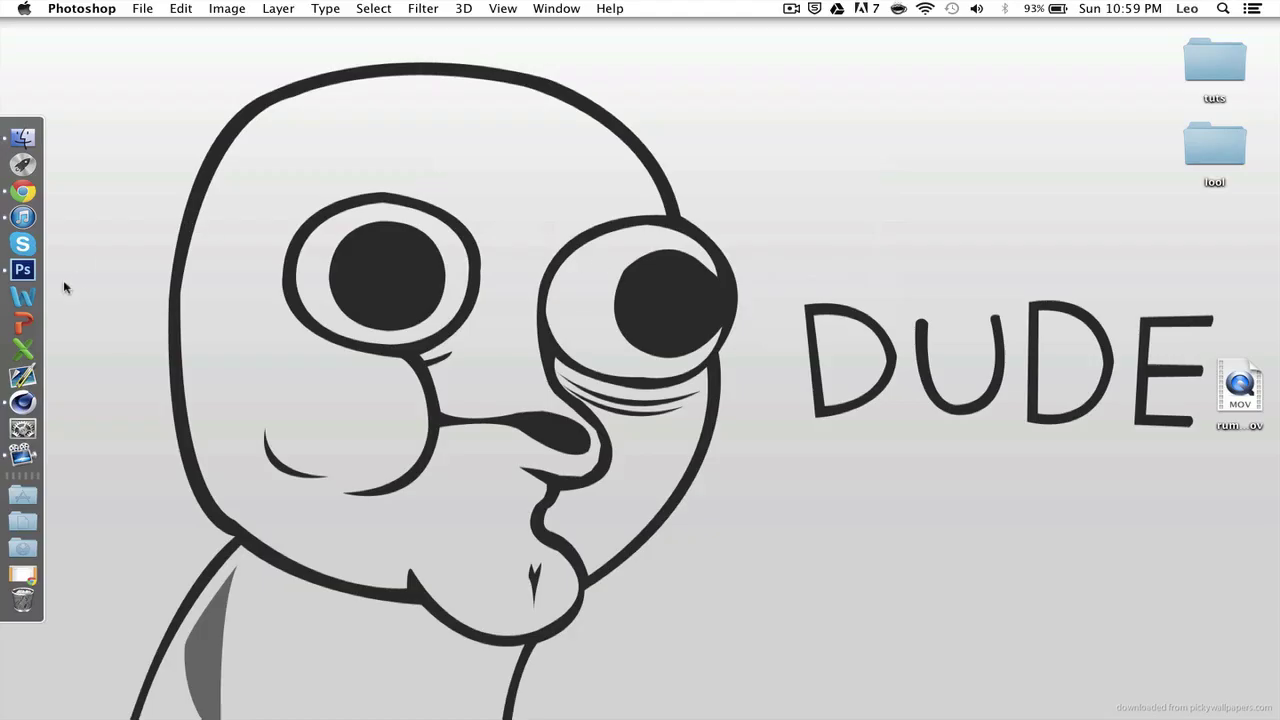
Open Renders/rumm.png in Photoshop and add an empty Layer 1 above Layer 0
{"action": "left_click", "coordinate": [23, 270]}
{"action": "key", "text": "super+o"}
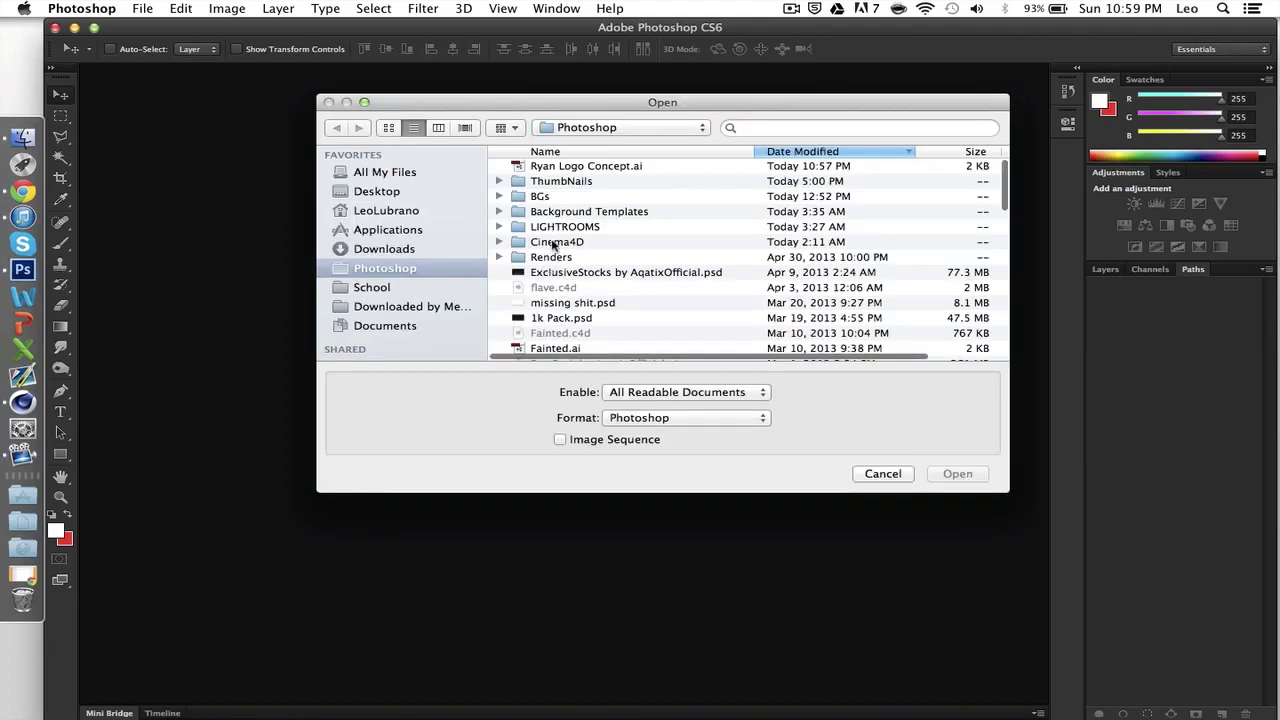
{"action": "double_click", "coordinate": [553, 258]}
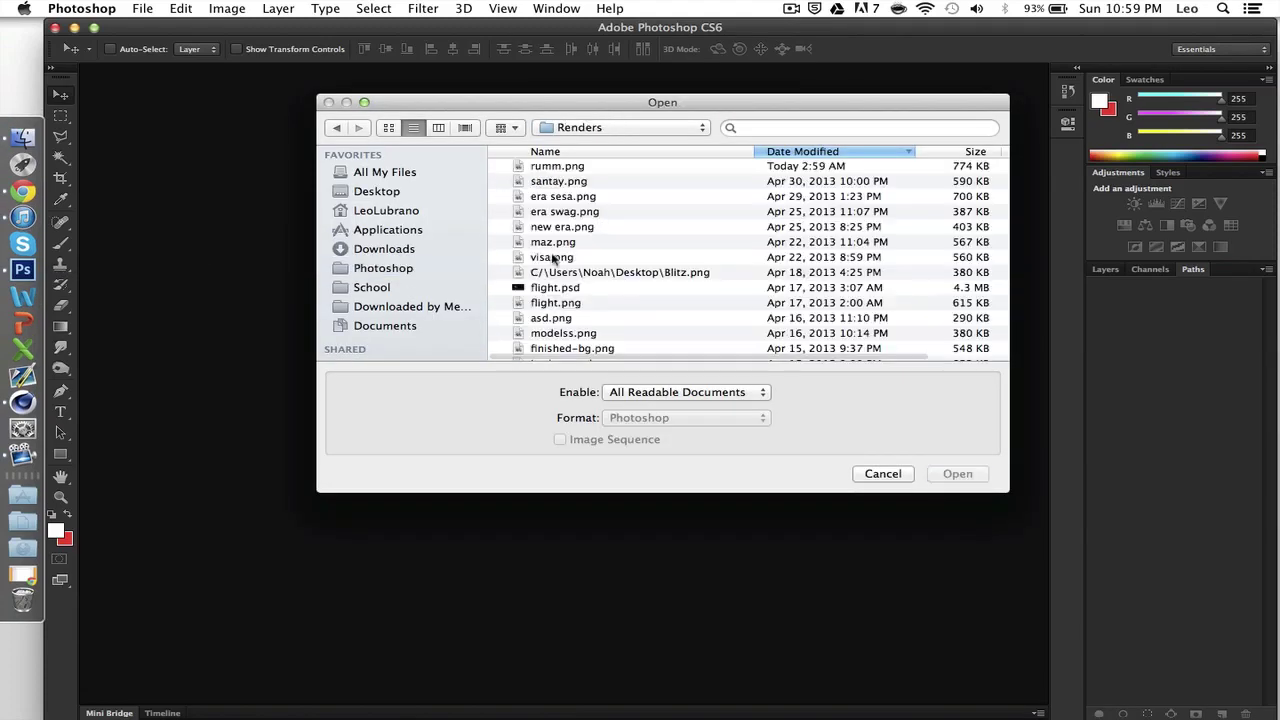
{"action": "double_click", "coordinate": [553, 167]}
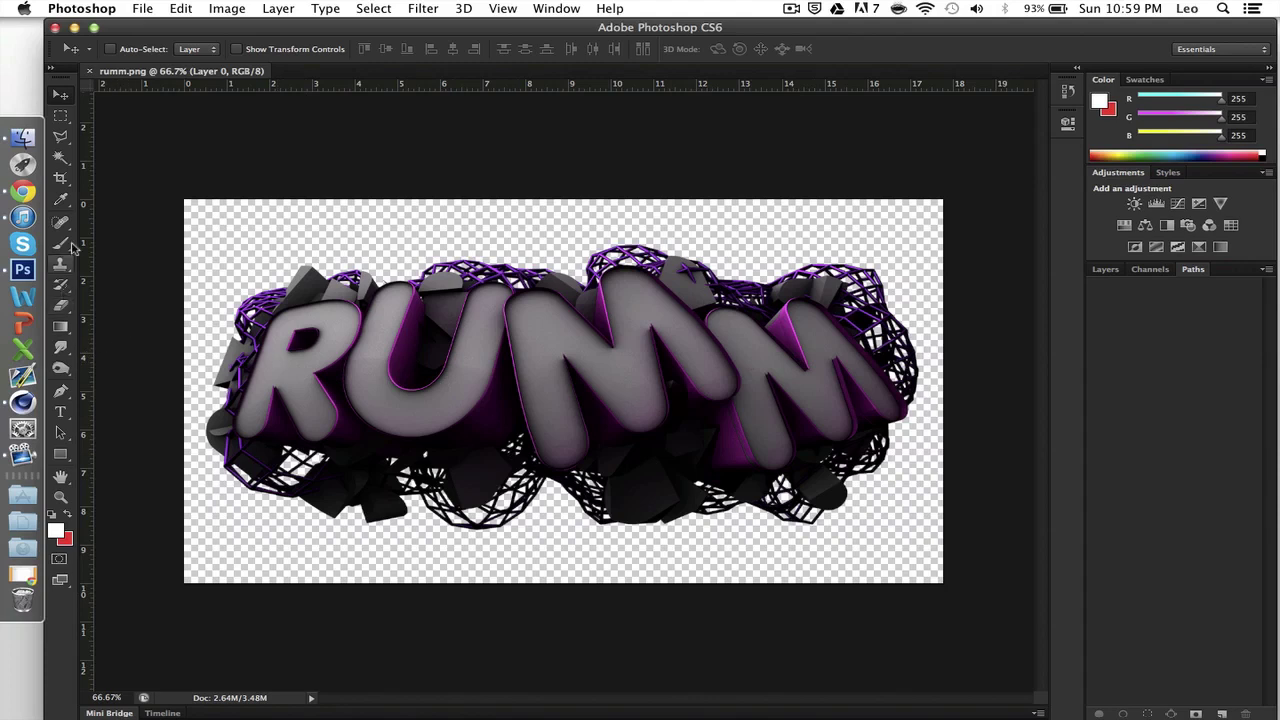
{"action": "left_click", "coordinate": [1104, 270]}
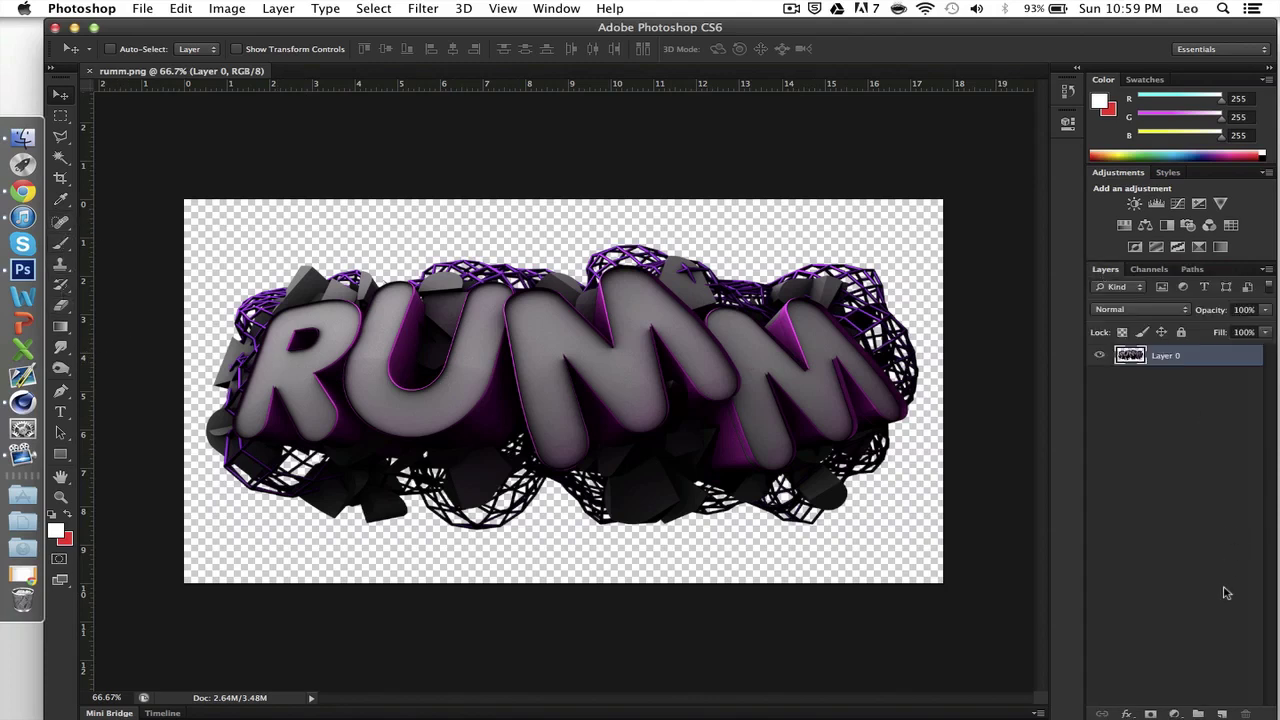
{"action": "left_click", "coordinate": [1222, 713]}
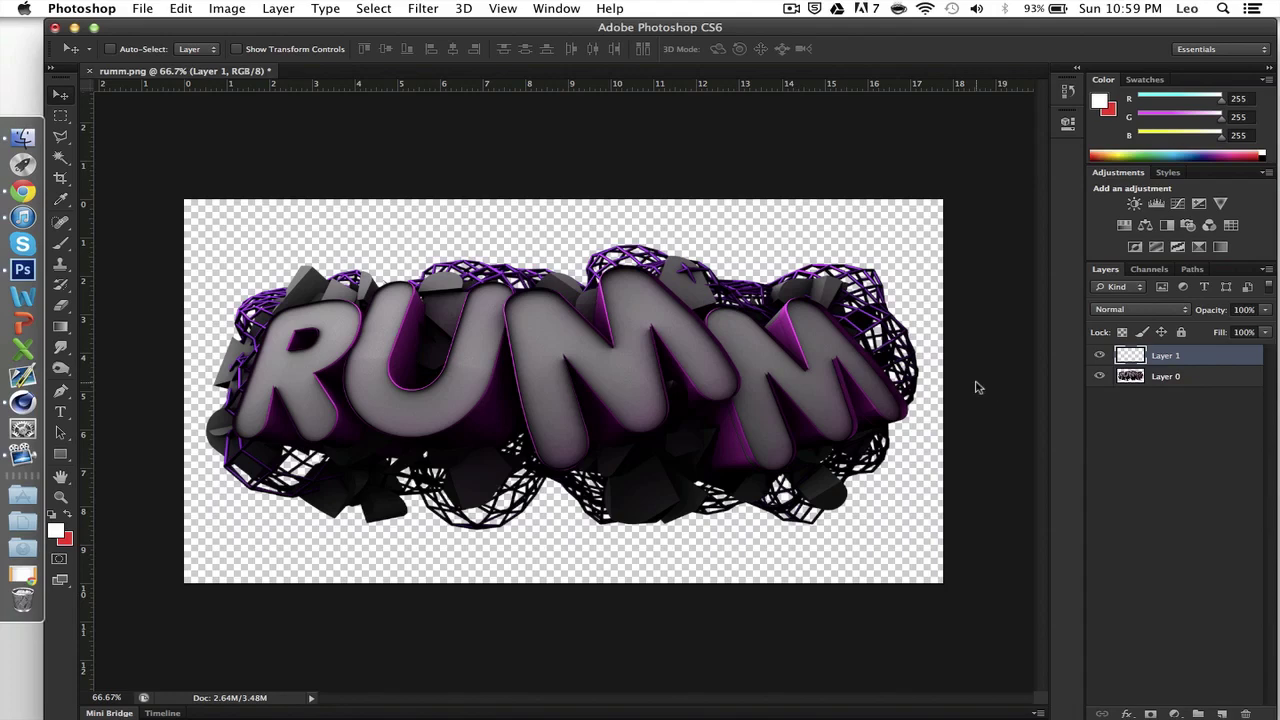
At 100% zoom, start a Pen path at the R's base and curve it around the leg
{"action": "left_click", "coordinate": [61, 393]}
{"action": "key", "text": "super+plus"}
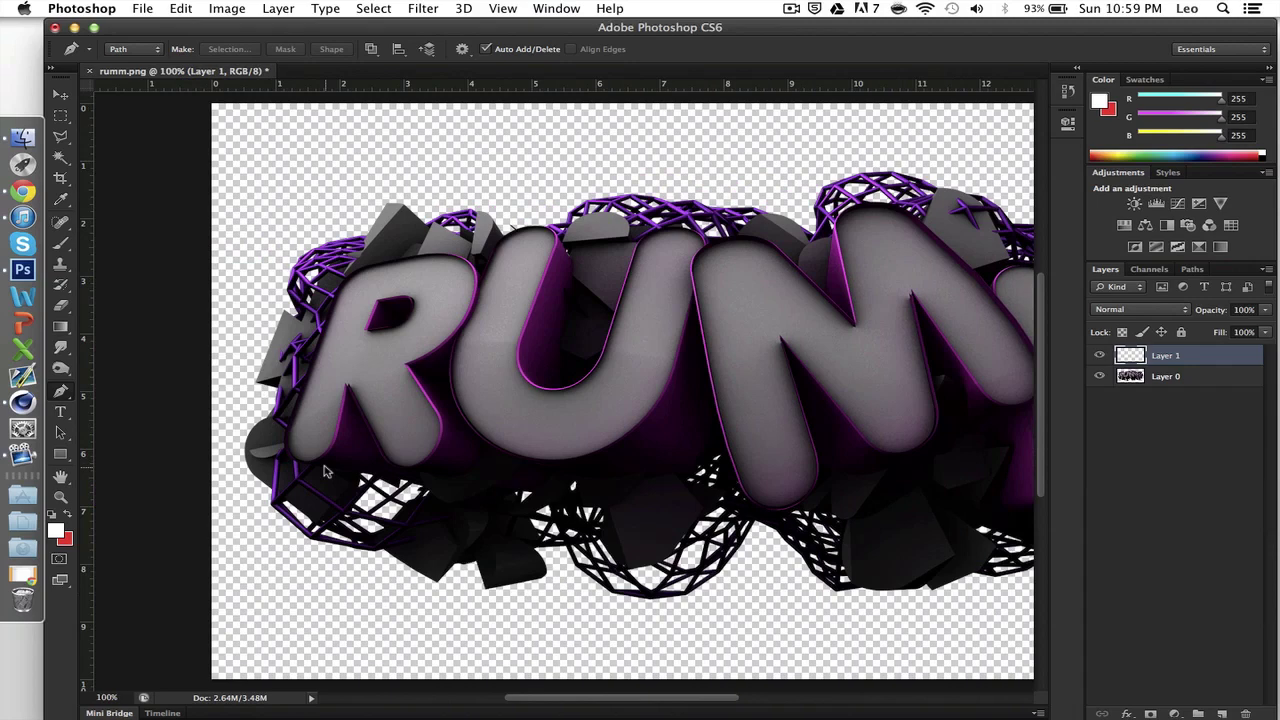
{"action": "left_click", "coordinate": [300, 464]}
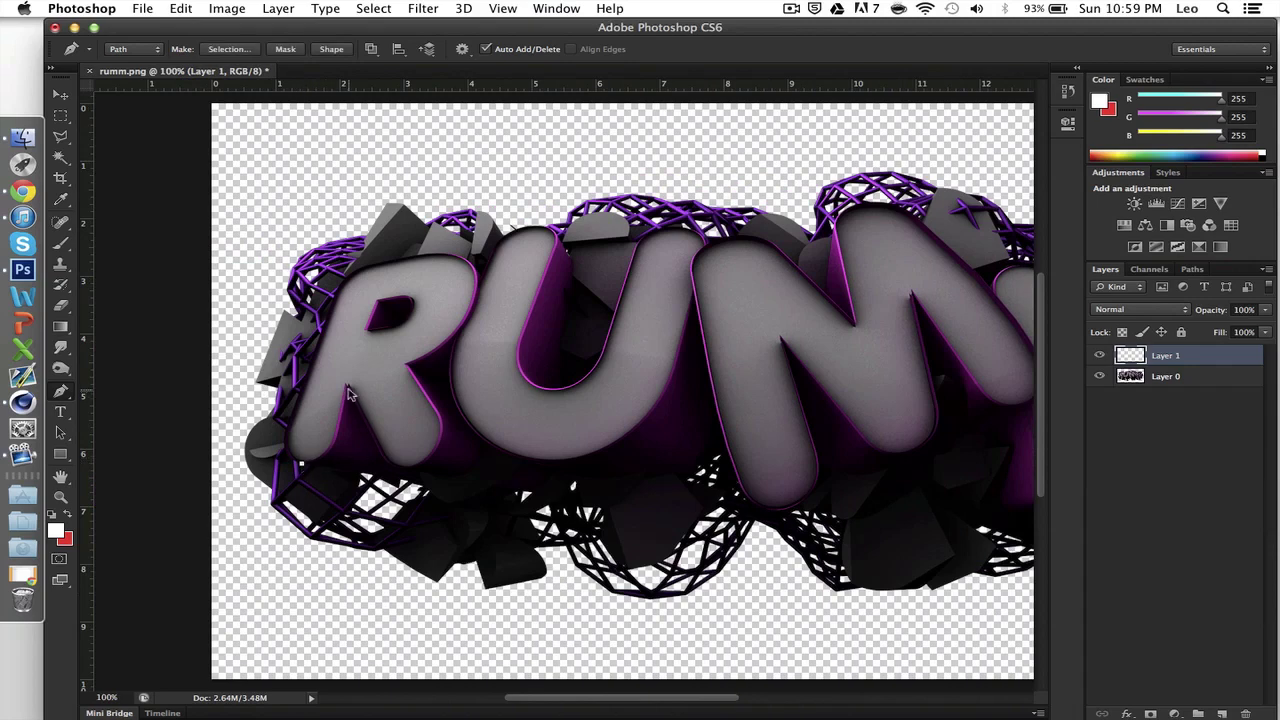
{"action": "left_click_drag", "start_coordinate": [346, 385], "coordinate": [346, 311]}
{"action": "left_click", "coordinate": [385, 459]}
{"action": "left_click_drag", "start_coordinate": [437, 412], "coordinate": [428, 343]}
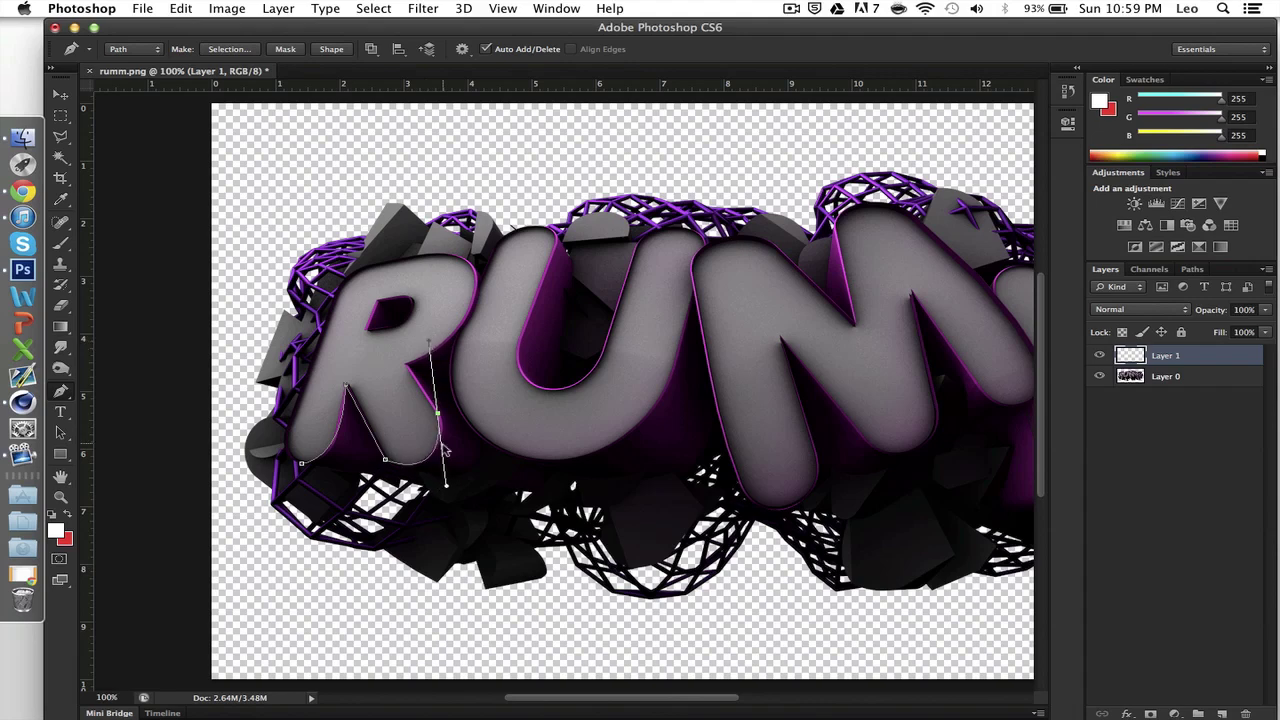
{"action": "left_click", "coordinate": [438, 413], "text": "alt"}
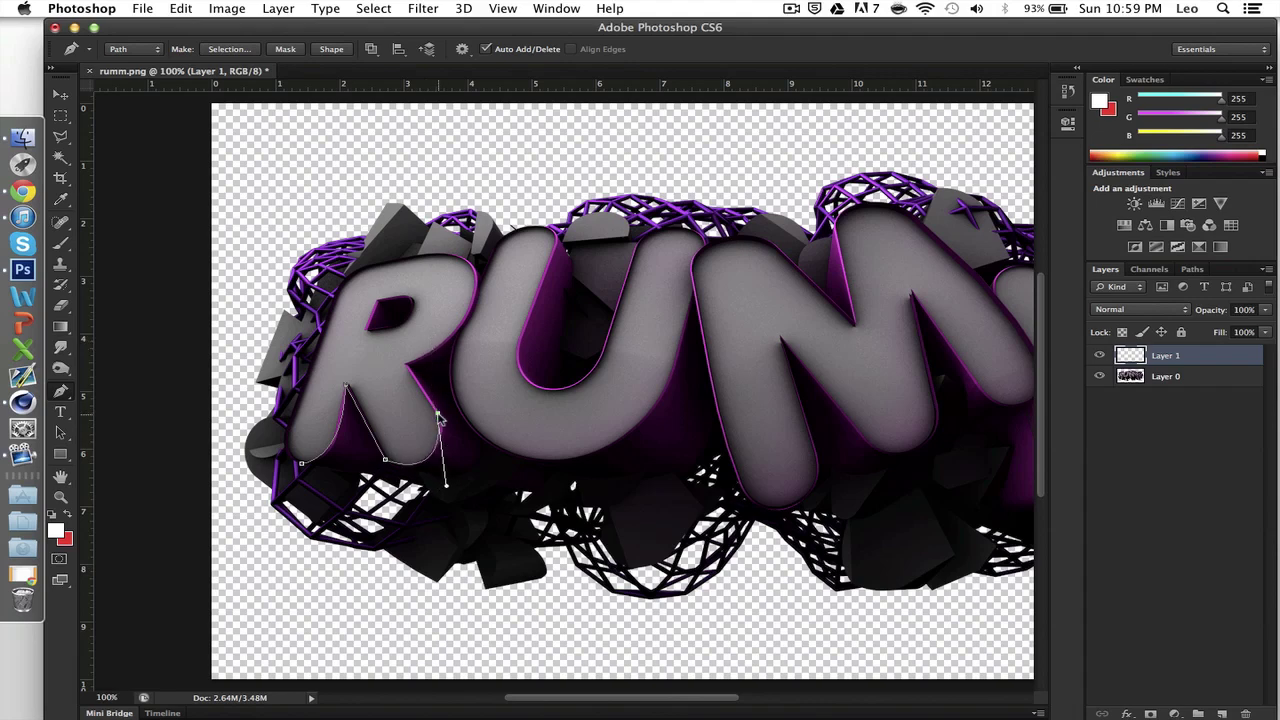
Continue the path through the notch, up the right side, over the top, down the left, and close it
{"action": "left_click", "coordinate": [404, 363]}
{"action": "left_click_drag", "start_coordinate": [474, 291], "coordinate": [484, 243]}
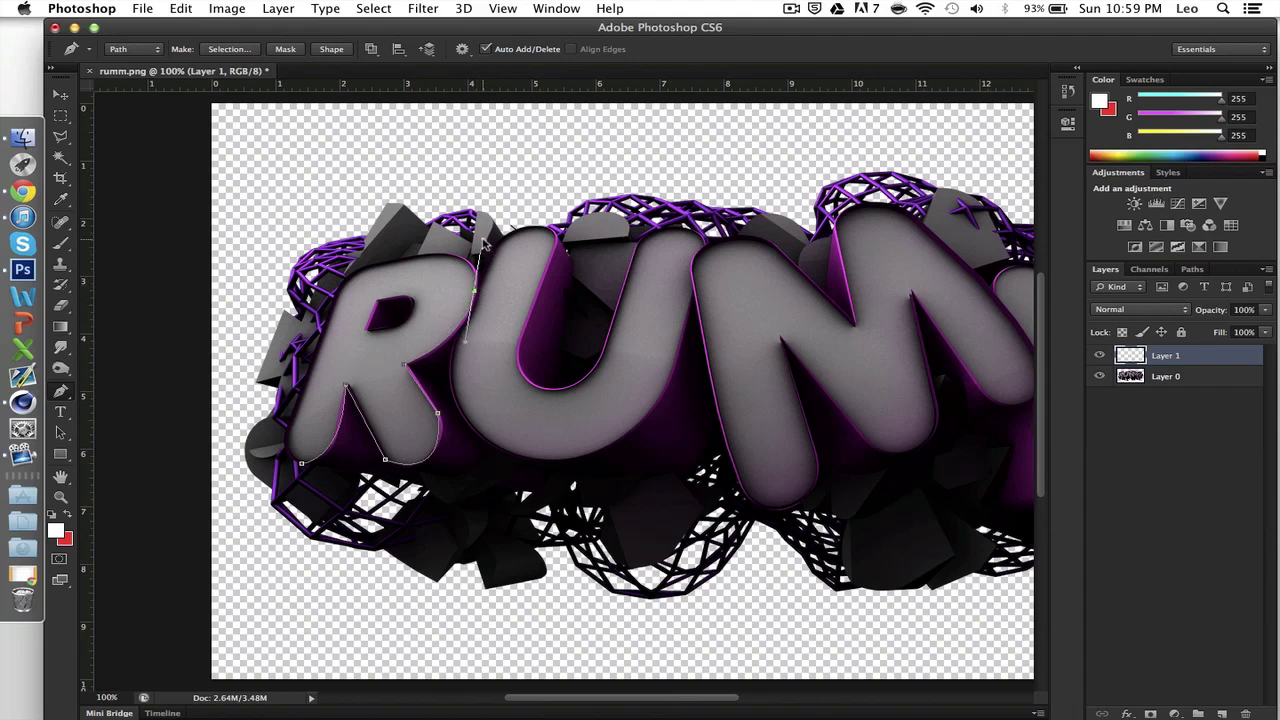
{"action": "left_click", "coordinate": [475, 291], "text": "alt"}
{"action": "left_click_drag", "start_coordinate": [409, 259], "coordinate": [328, 276]}
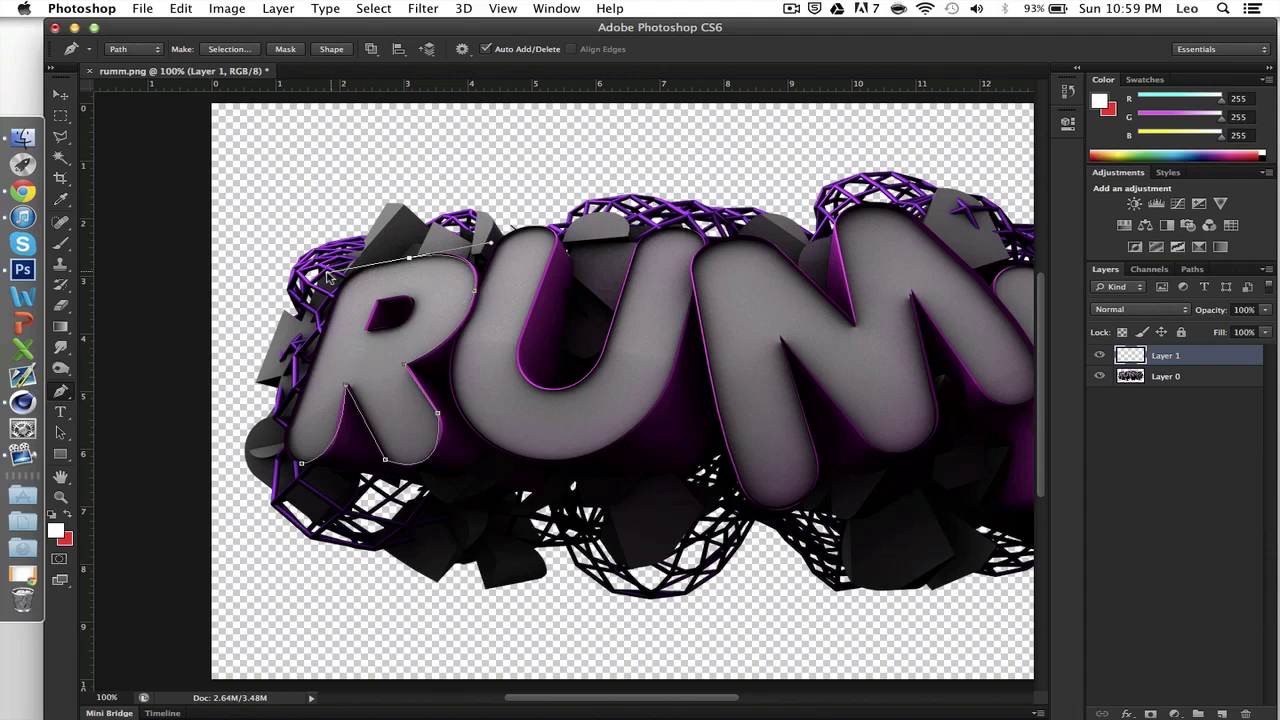
{"action": "left_click", "coordinate": [409, 259], "text": "alt"}
{"action": "left_click", "coordinate": [357, 271]}
{"action": "left_click_drag", "start_coordinate": [325, 334], "coordinate": [318, 382]}
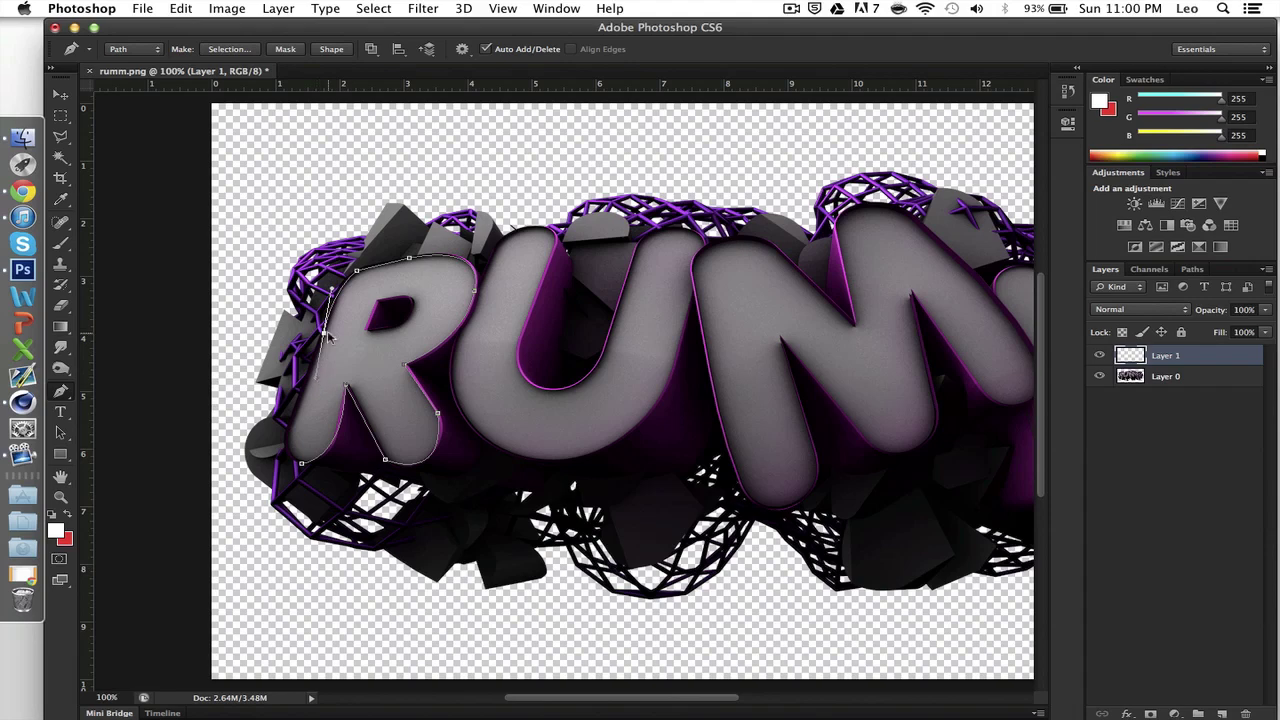
{"action": "left_click", "coordinate": [291, 428]}
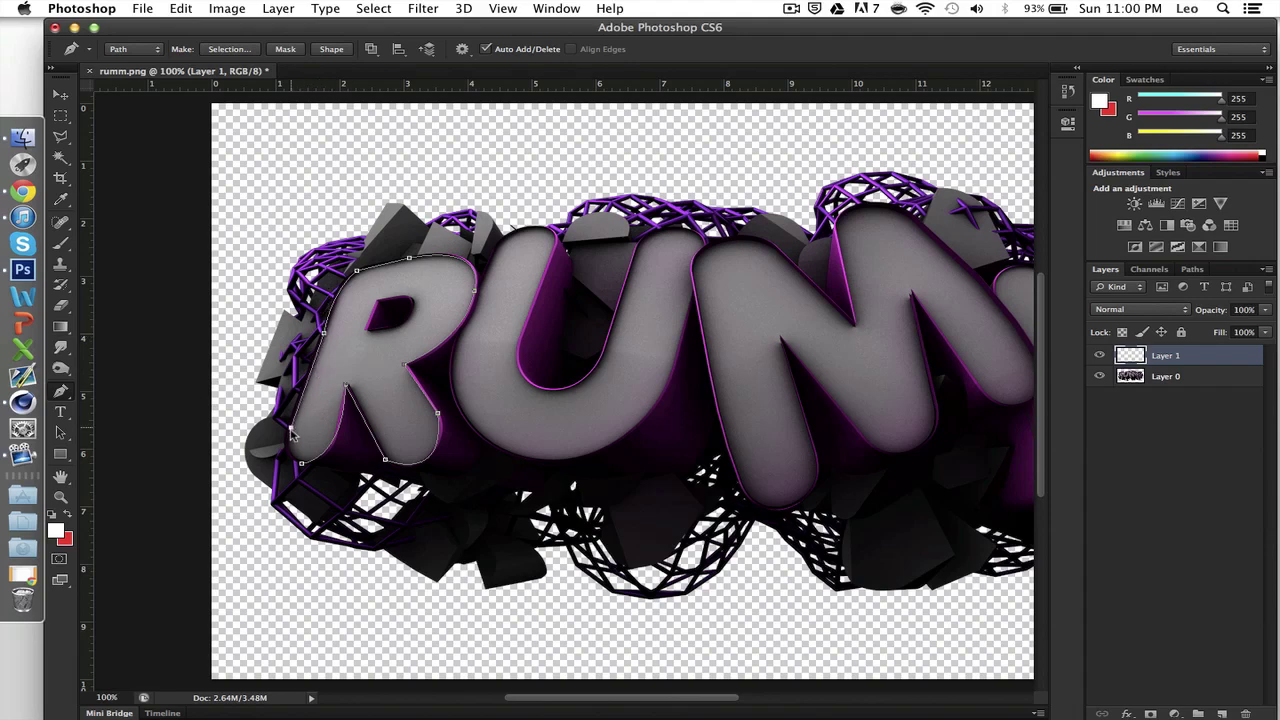
{"action": "left_click", "coordinate": [333, 481], "text": "super"}
{"action": "scroll", "coordinate": [903, 222], "scroll_direction": "right", "scroll_amount": 10}
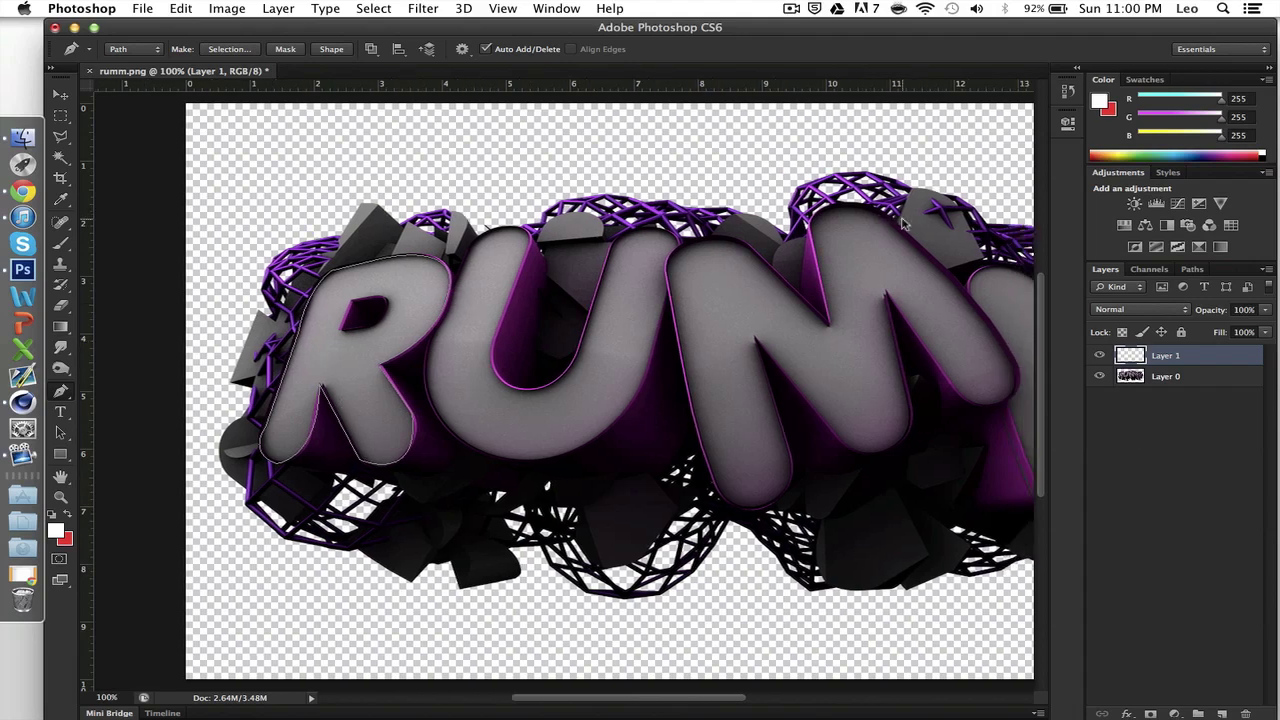
{"action": "scroll", "coordinate": [903, 222], "scroll_direction": "left", "scroll_amount": 12}
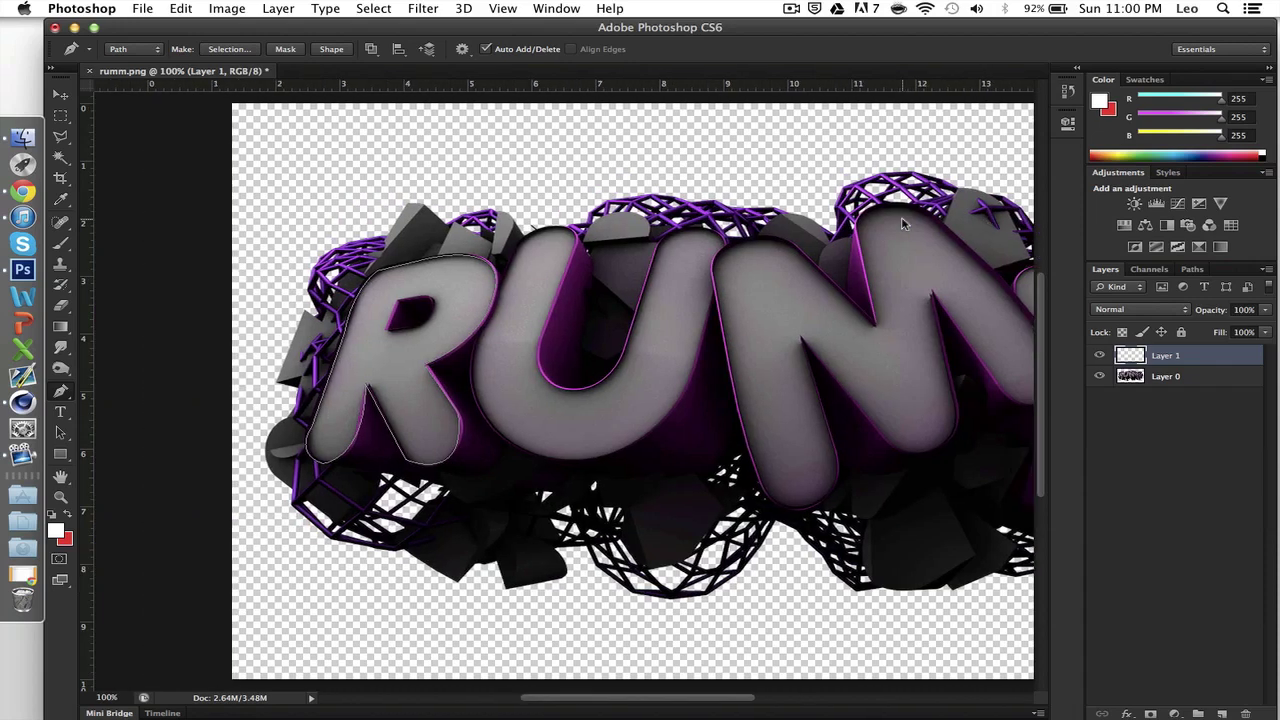
Choose the Brush Tool and set its size to 6 px
{"action": "left_click_drag", "start_coordinate": [60, 243], "coordinate": [120, 241]}
{"action": "left_click", "coordinate": [120, 49]}
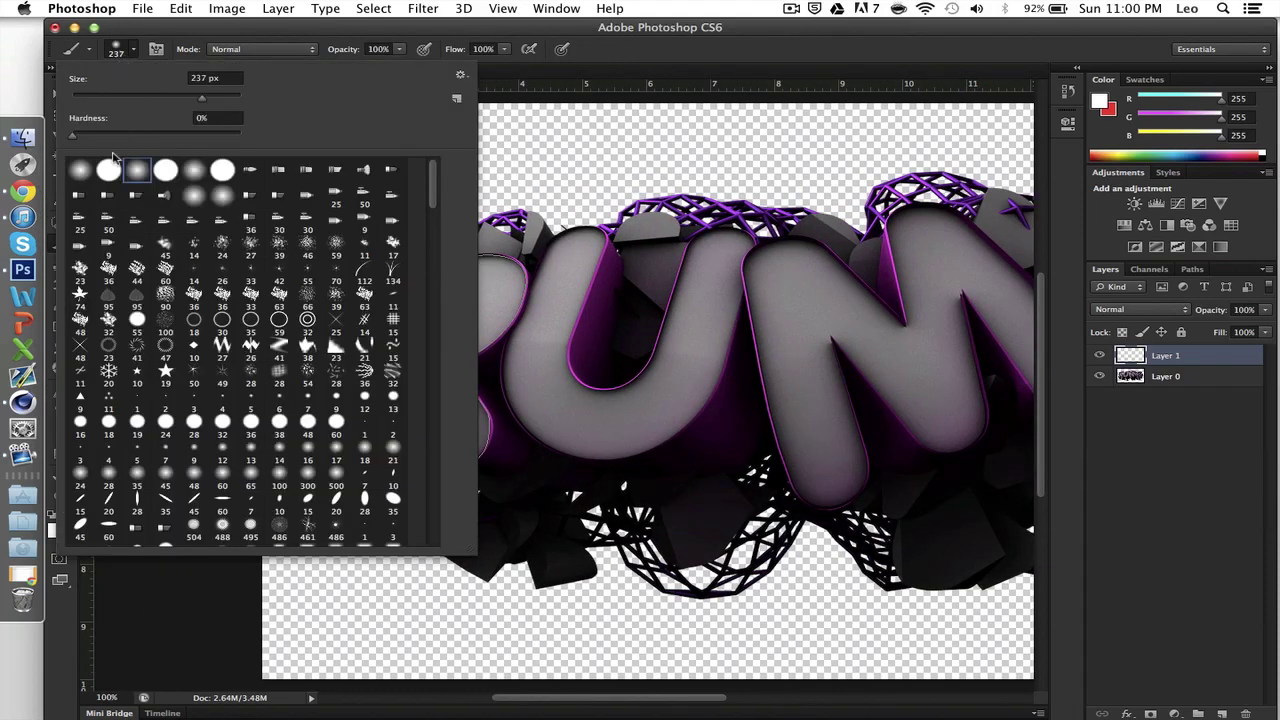
{"action": "left_click", "coordinate": [79, 99]}
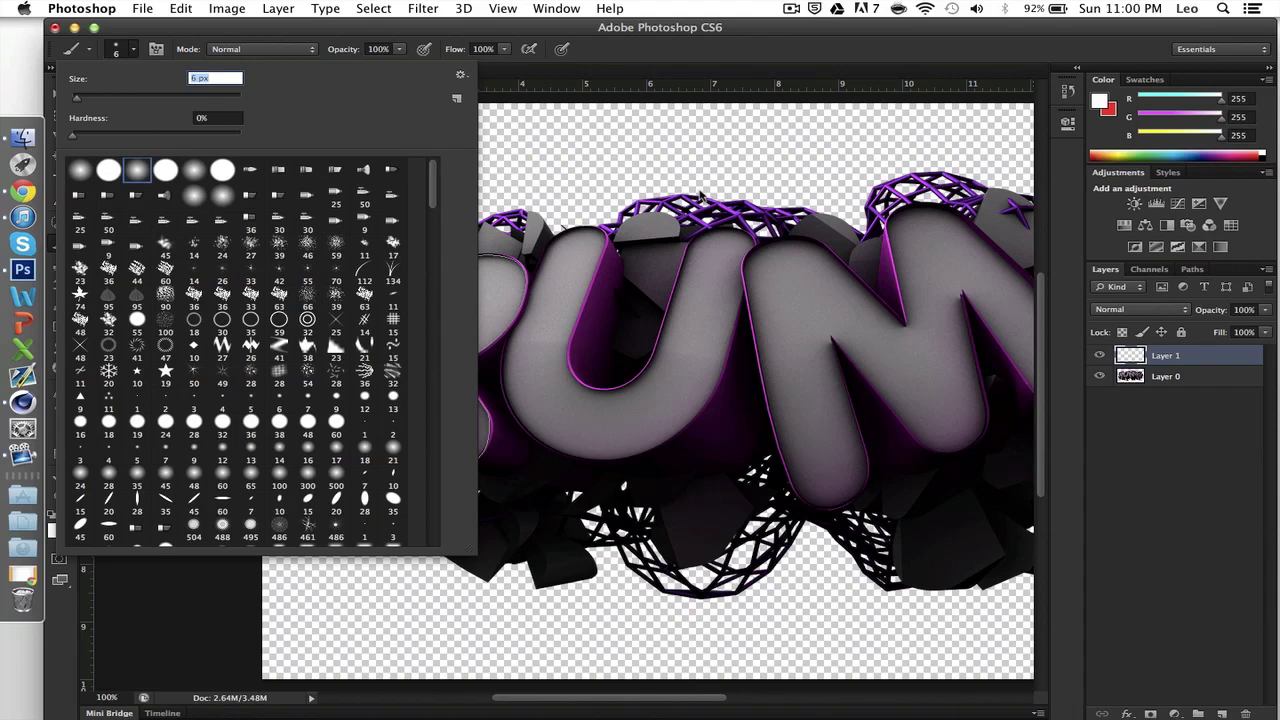
{"action": "left_click", "coordinate": [216, 79]}
{"action": "key", "text": "Down"}
{"action": "key", "text": "Return"}
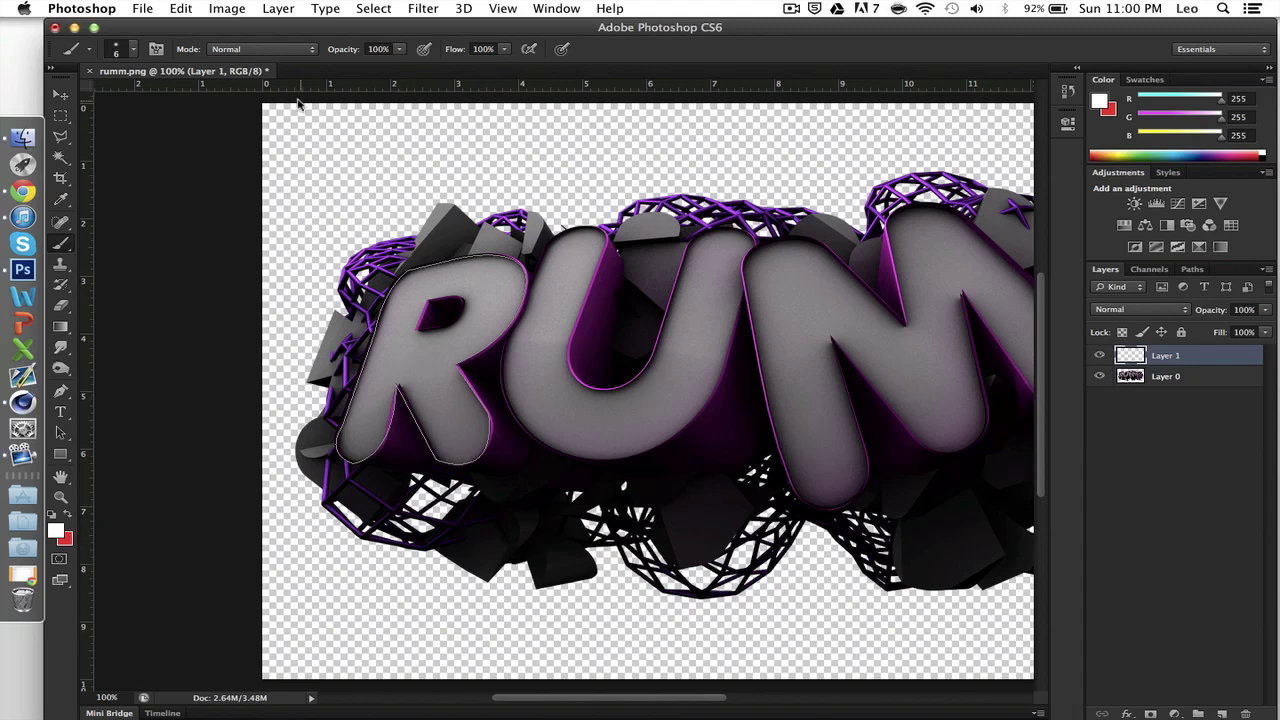
Open CC.psd from the Photoshop folder in Finder
{"action": "left_click", "coordinate": [22, 137]}
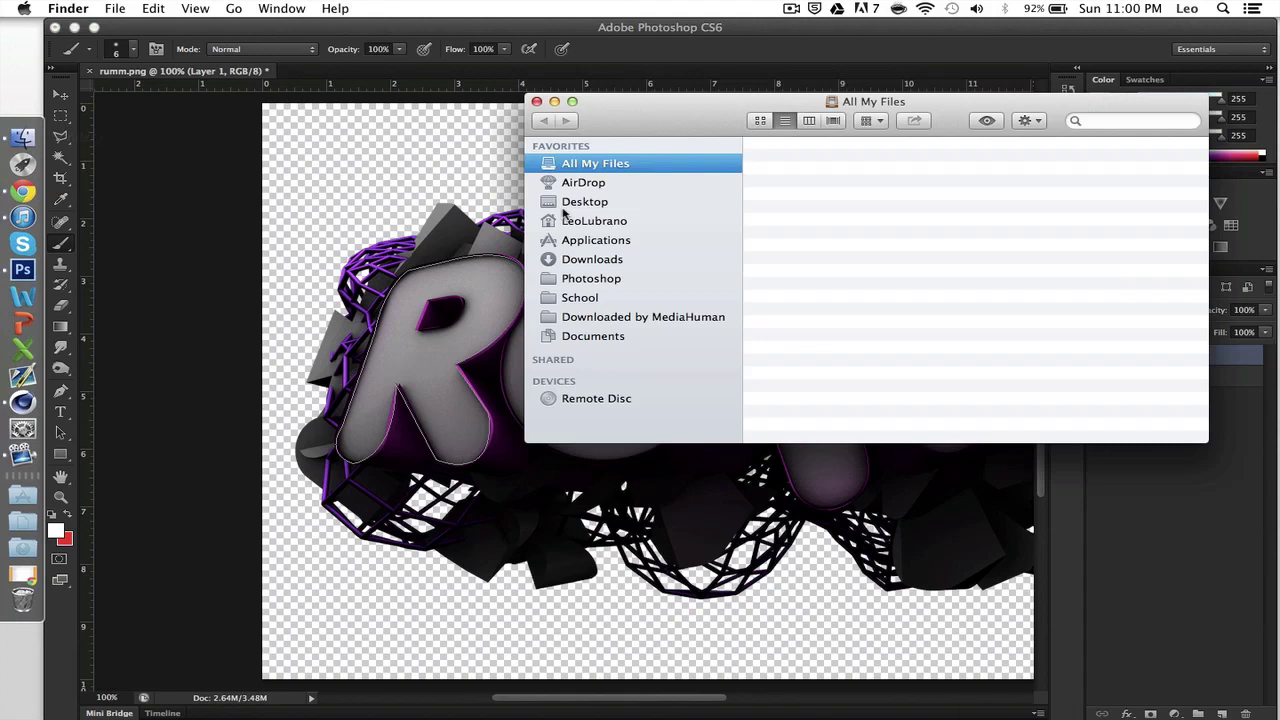
{"action": "left_click", "coordinate": [598, 278]}
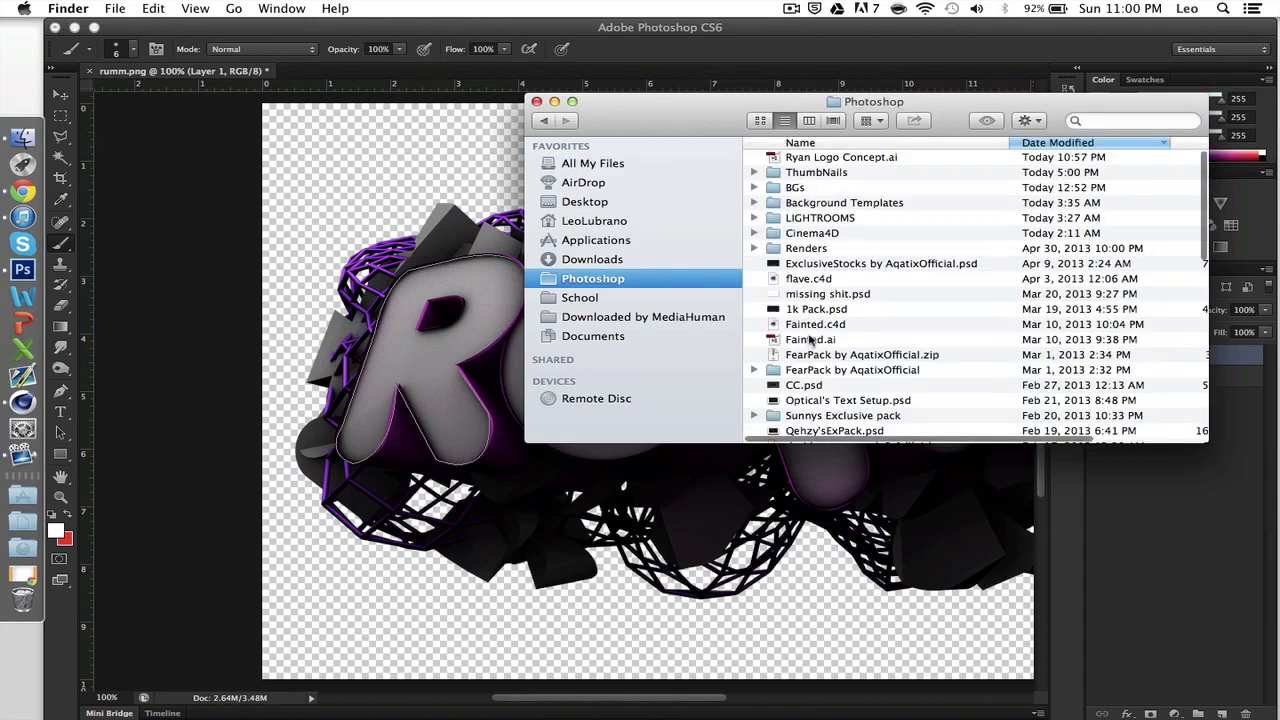
{"action": "double_click", "coordinate": [810, 385]}
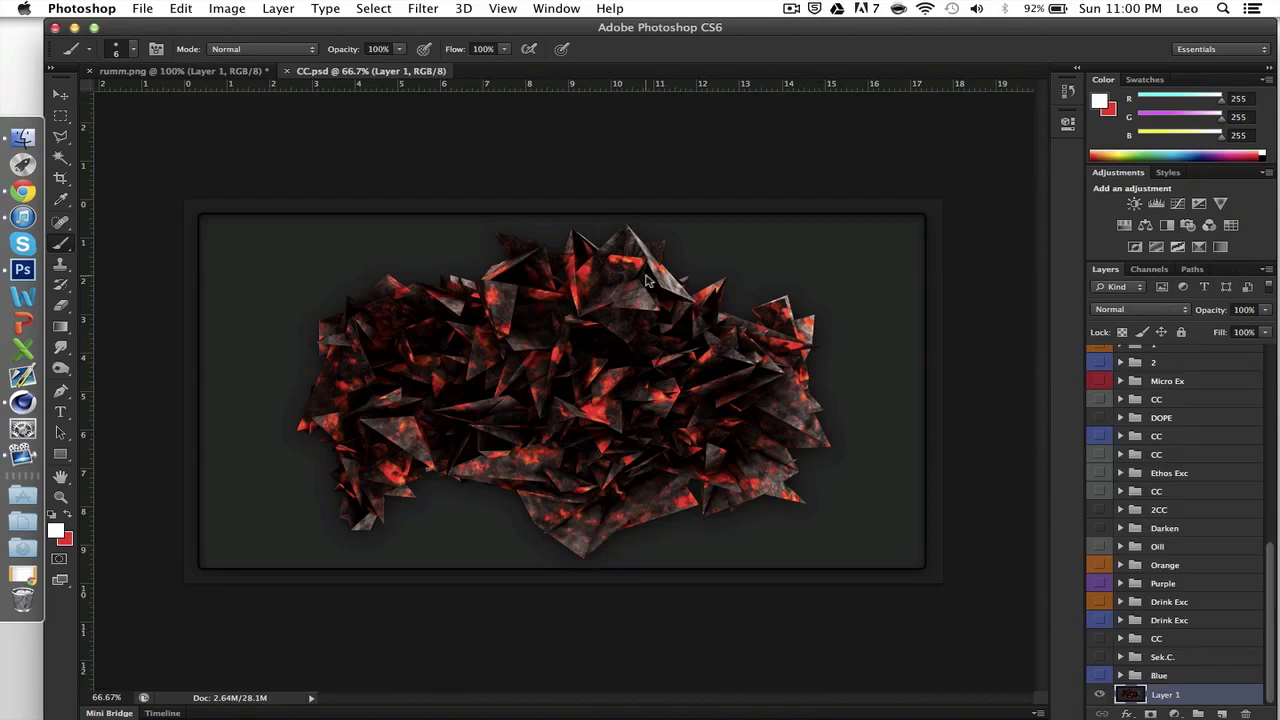
Copy Layer 0's RUMM artwork from rumm.png into CC.psd with the Move tool
{"action": "left_click", "coordinate": [61, 97]}
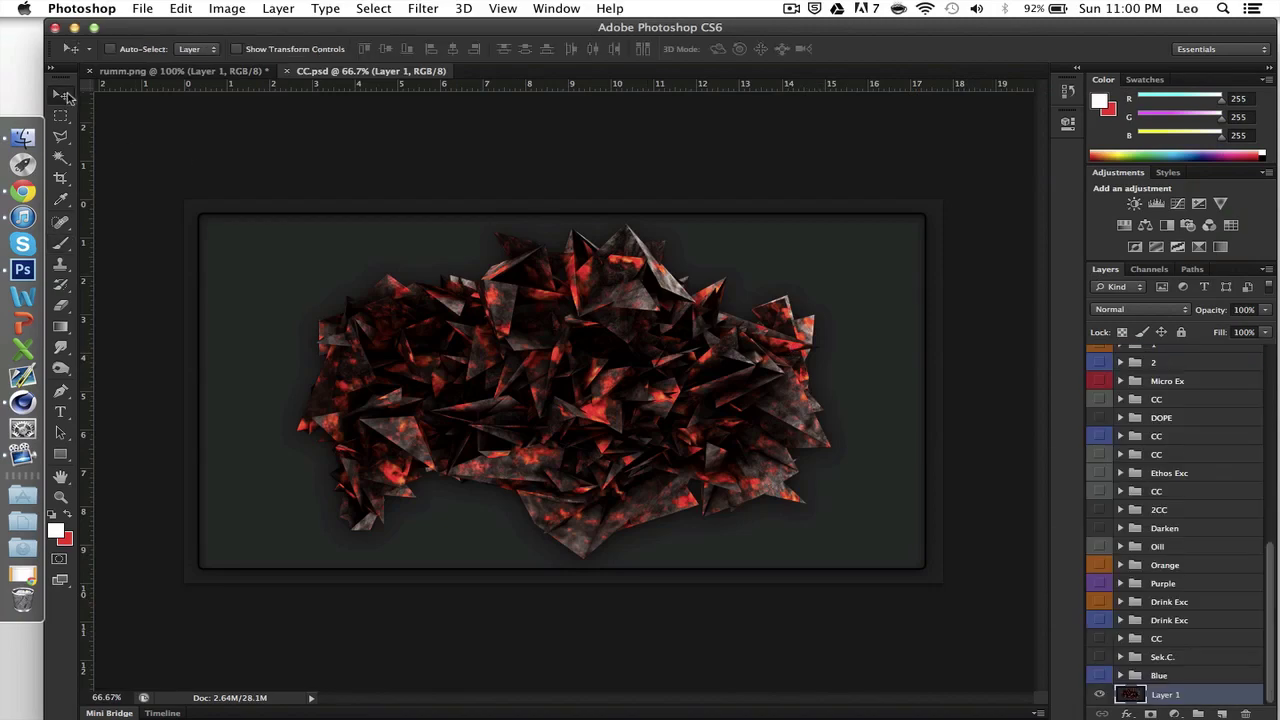
{"action": "left_click", "coordinate": [185, 71]}
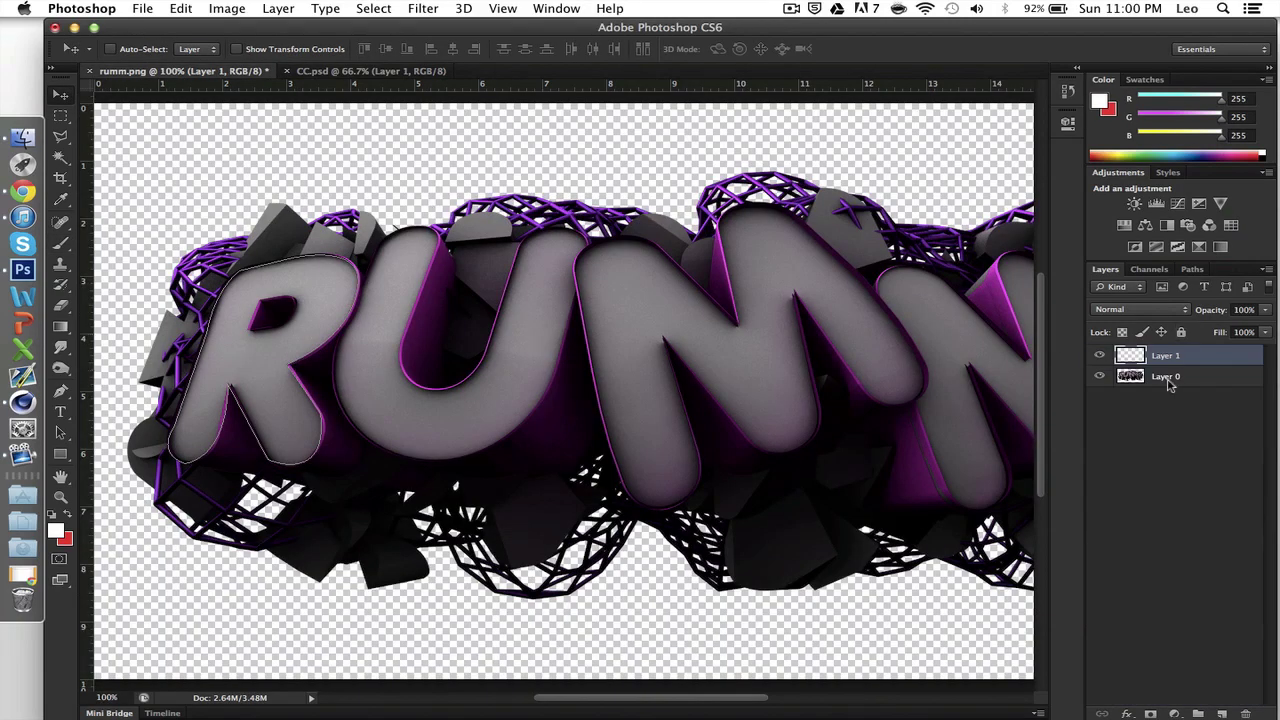
{"action": "left_click", "coordinate": [1166, 377], "text": "shift"}
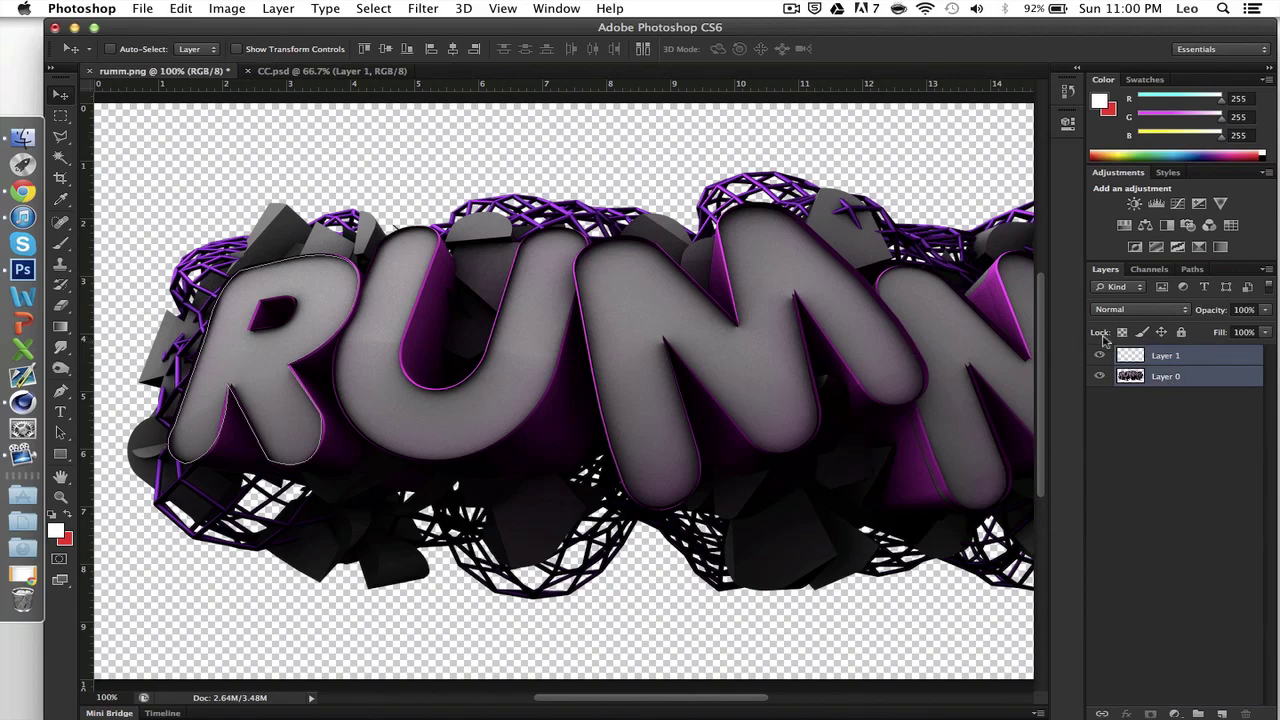
{"action": "left_click", "coordinate": [1133, 378]}
{"action": "left_click_drag", "start_coordinate": [508, 240], "coordinate": [498, 218]}
{"action": "left_click_drag", "start_coordinate": [372, 67], "coordinate": [472, 306]}
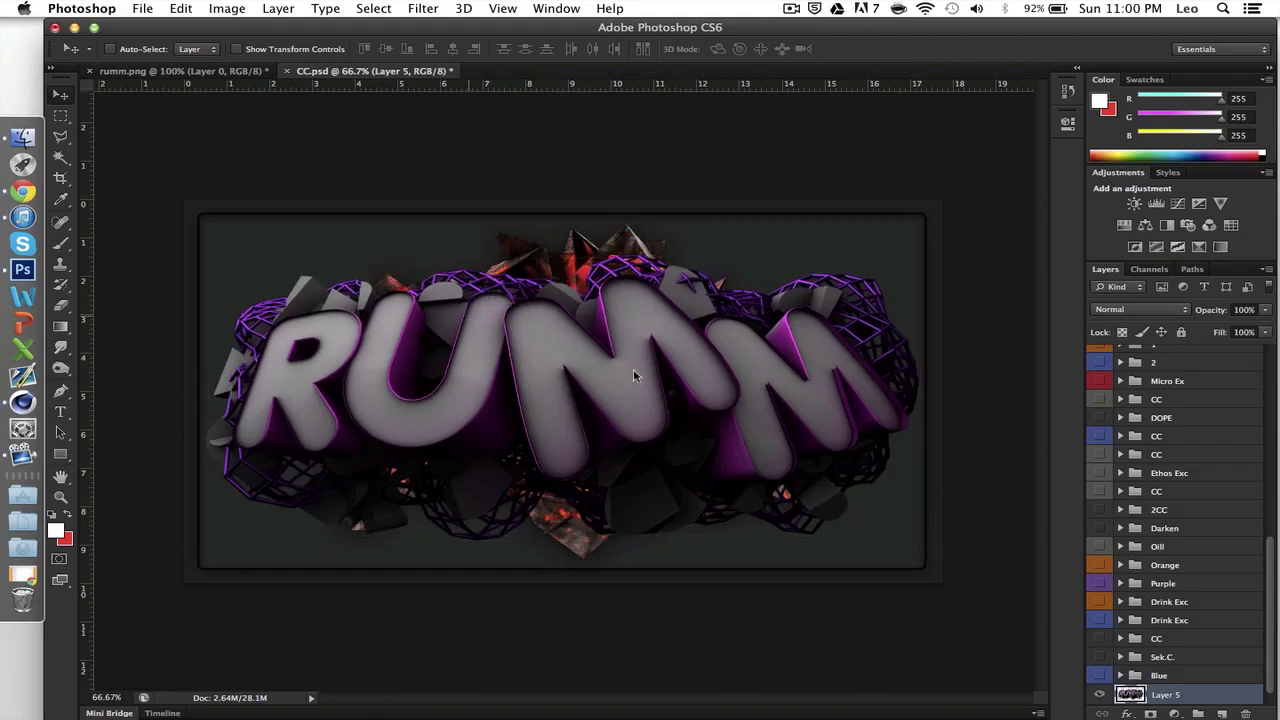
Preview the Blue and CC grades on the artwork, hiding the CC group's Pattern Fill
{"action": "left_click", "coordinate": [1101, 676]}
{"action": "left_click", "coordinate": [1101, 676]}
{"action": "left_click", "coordinate": [1100, 435]}
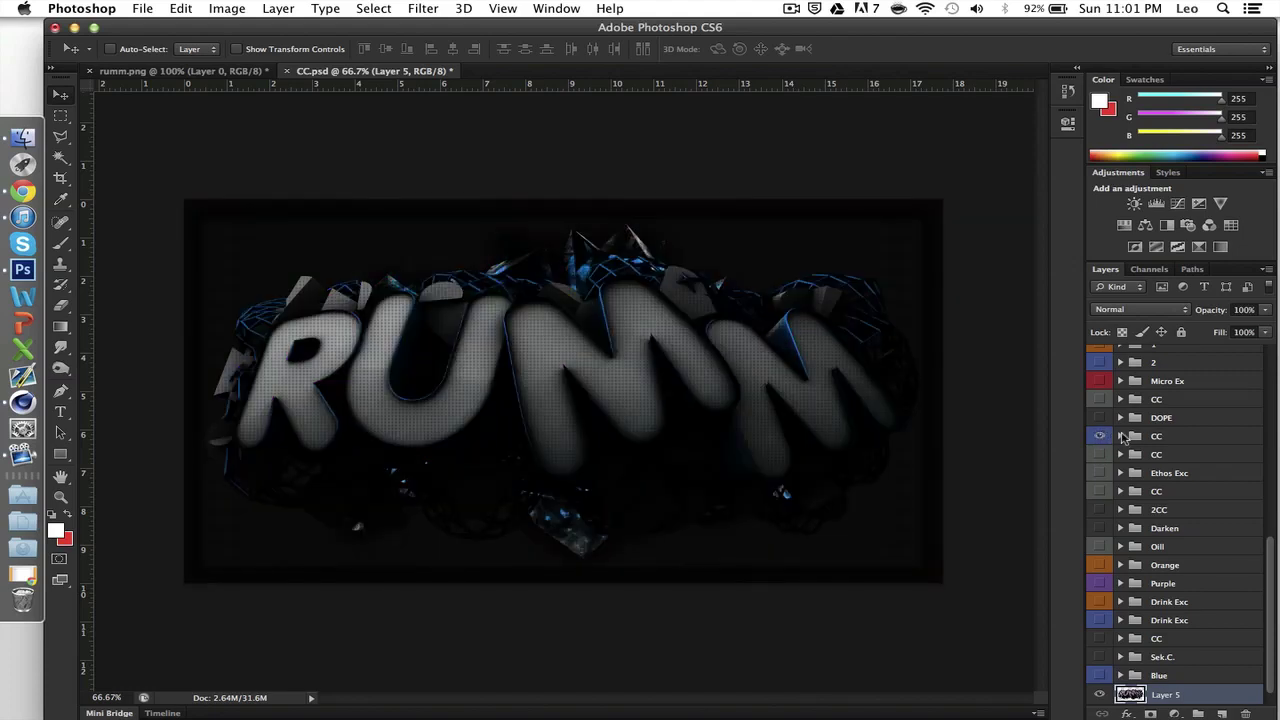
{"action": "left_click", "coordinate": [1121, 436]}
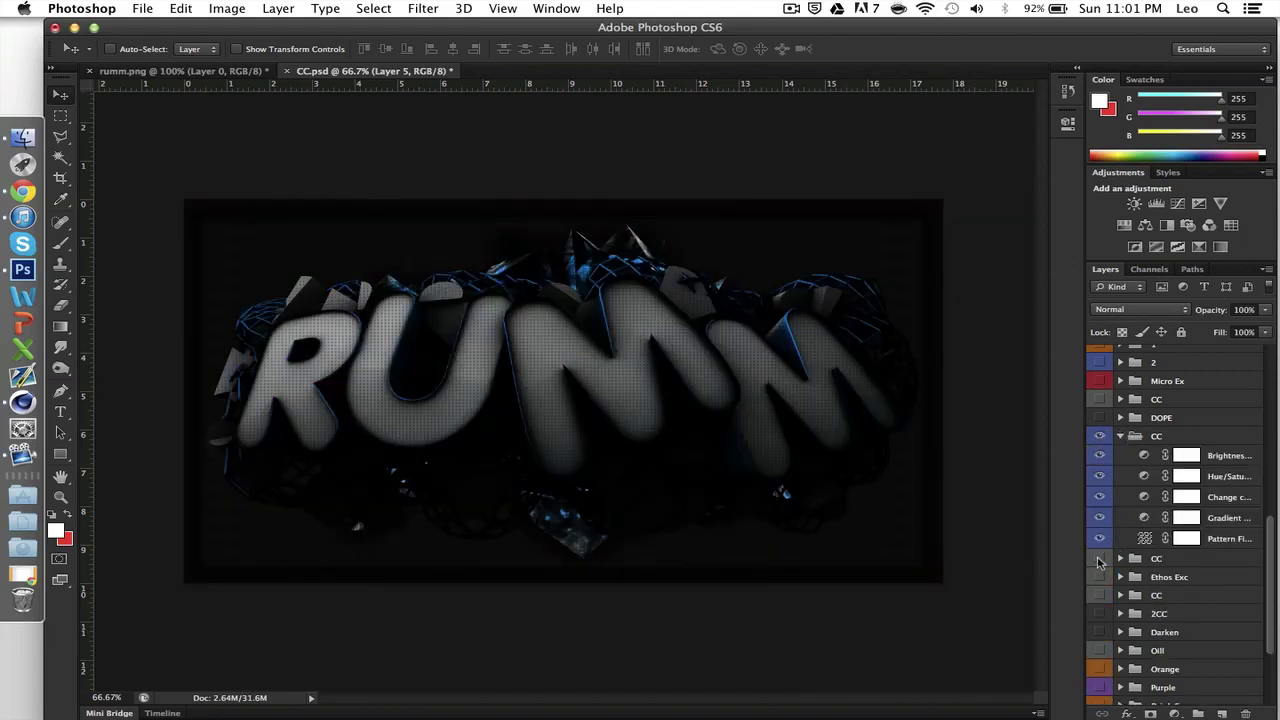
{"action": "left_click", "coordinate": [1100, 538]}
{"action": "left_click", "coordinate": [1121, 436]}
{"action": "left_click", "coordinate": [1156, 436]}
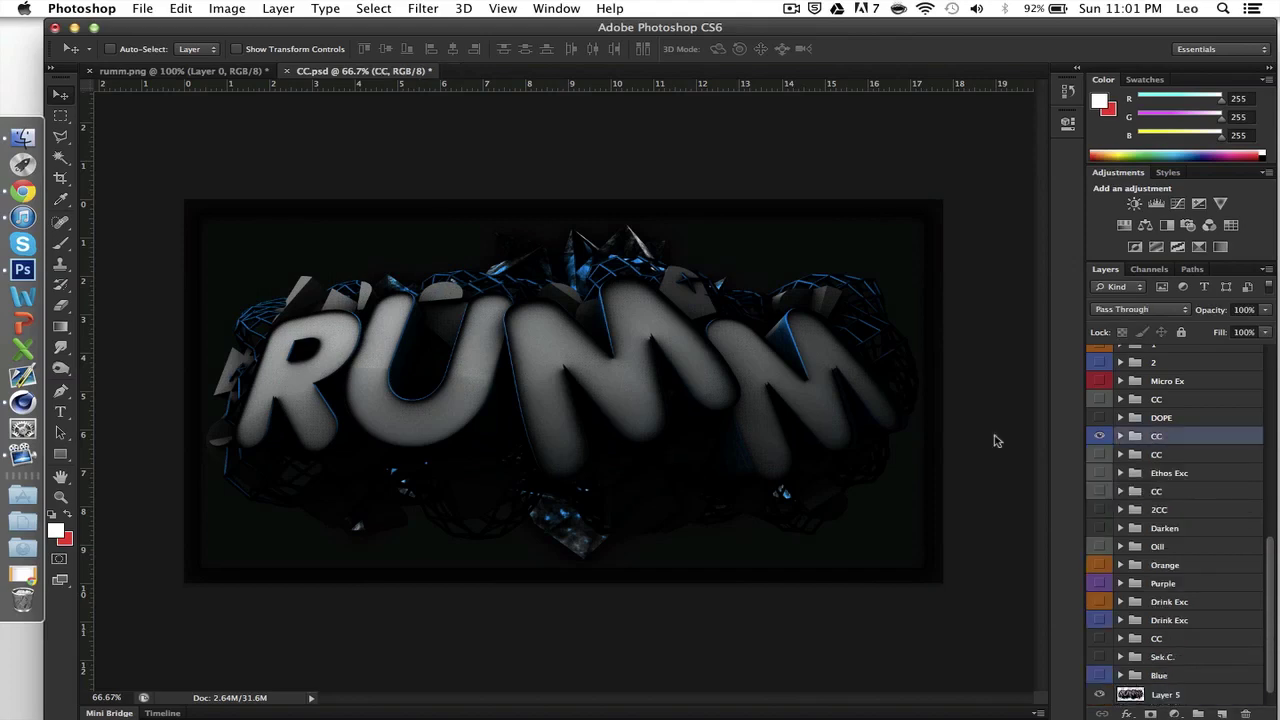
Copy the CC group into rumm.png and move it to the top of the layer stack
{"action": "left_click", "coordinate": [160, 71]}
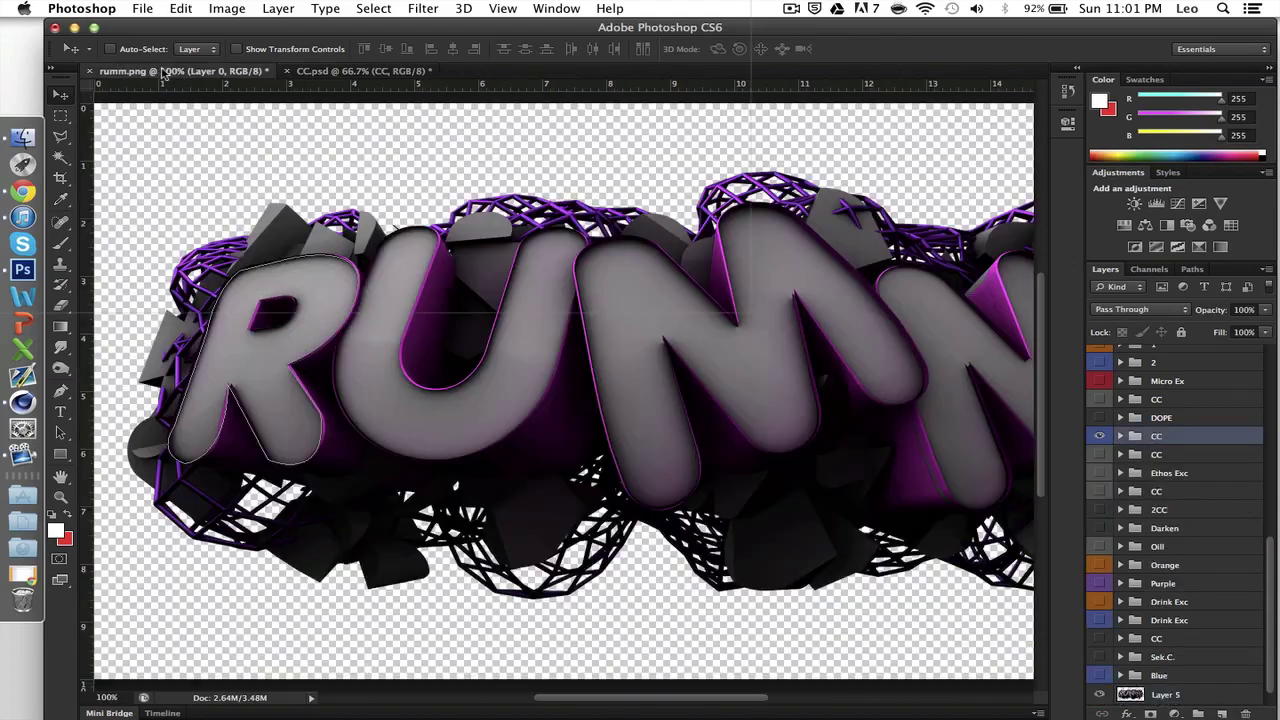
{"action": "left_click_drag", "start_coordinate": [1156, 436], "coordinate": [452, 306]}
{"action": "left_click", "coordinate": [1198, 400]}
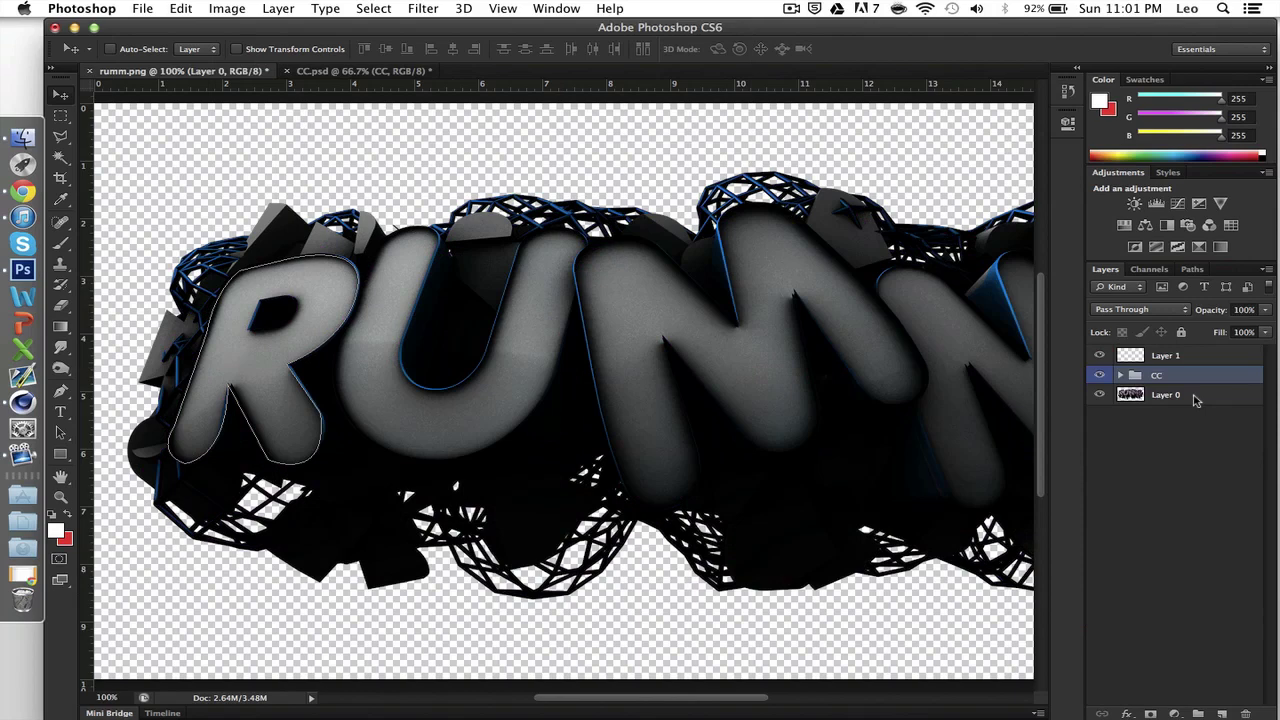
{"action": "left_click_drag", "start_coordinate": [1172, 380], "coordinate": [1163, 357]}
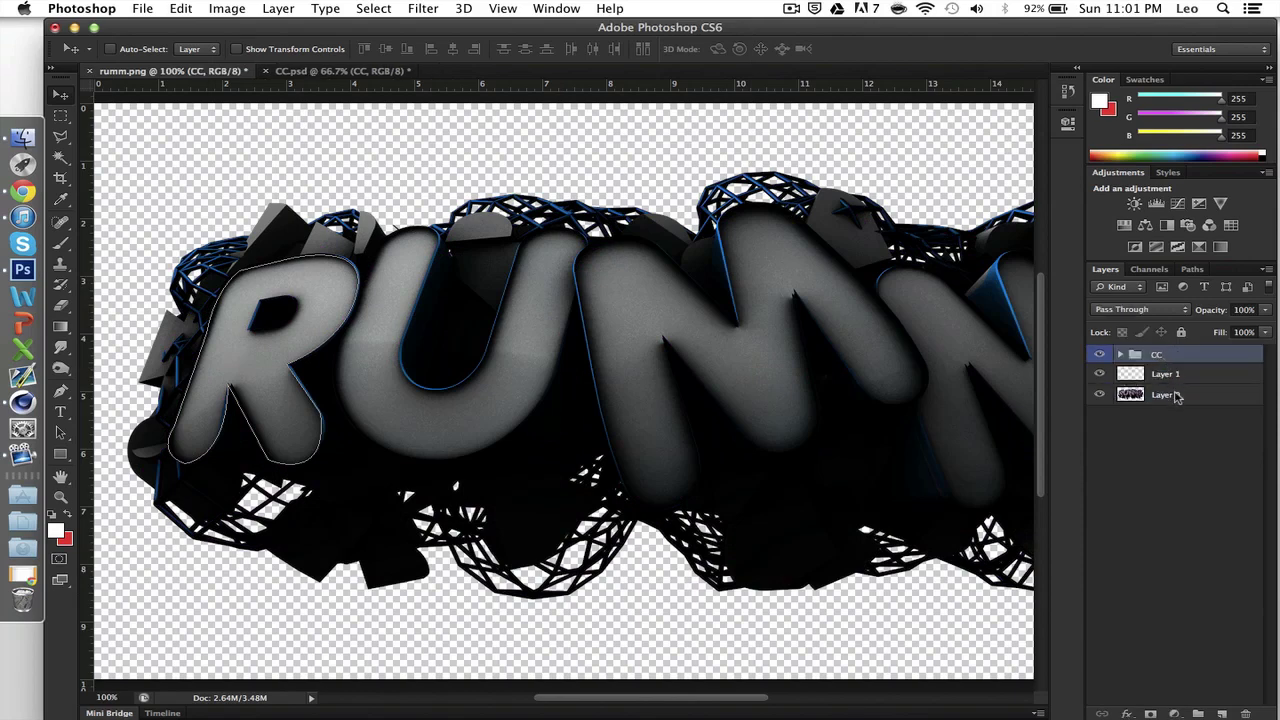
Add a new Layer 2 below Layer 0 and fill it with black
{"action": "left_click", "coordinate": [1176, 397]}
{"action": "left_click", "coordinate": [1221, 712], "text": "super"}
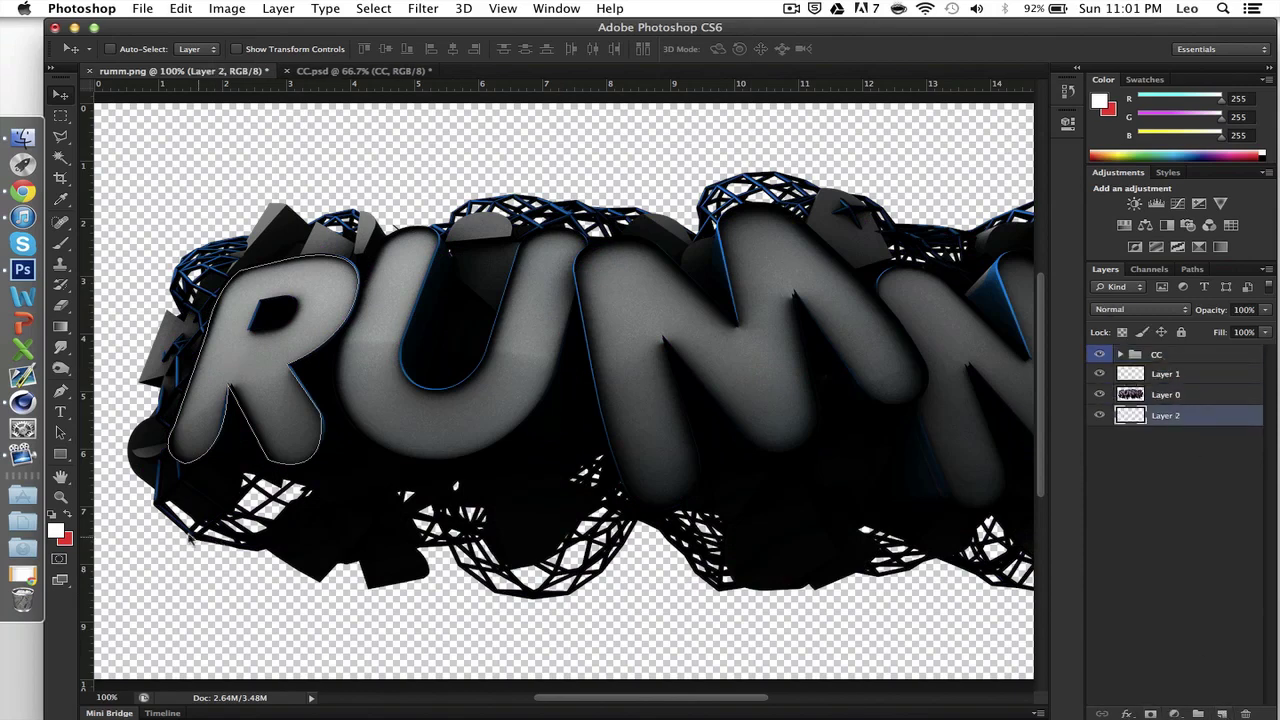
{"action": "left_click", "coordinate": [53, 515]}
{"action": "left_click", "coordinate": [67, 515]}
{"action": "key", "text": "super+BackSpace"}
Stroke the R path with the Brush onto Layer 1, then hide the path and inspect the outline
{"action": "key", "text": "super+minus"}
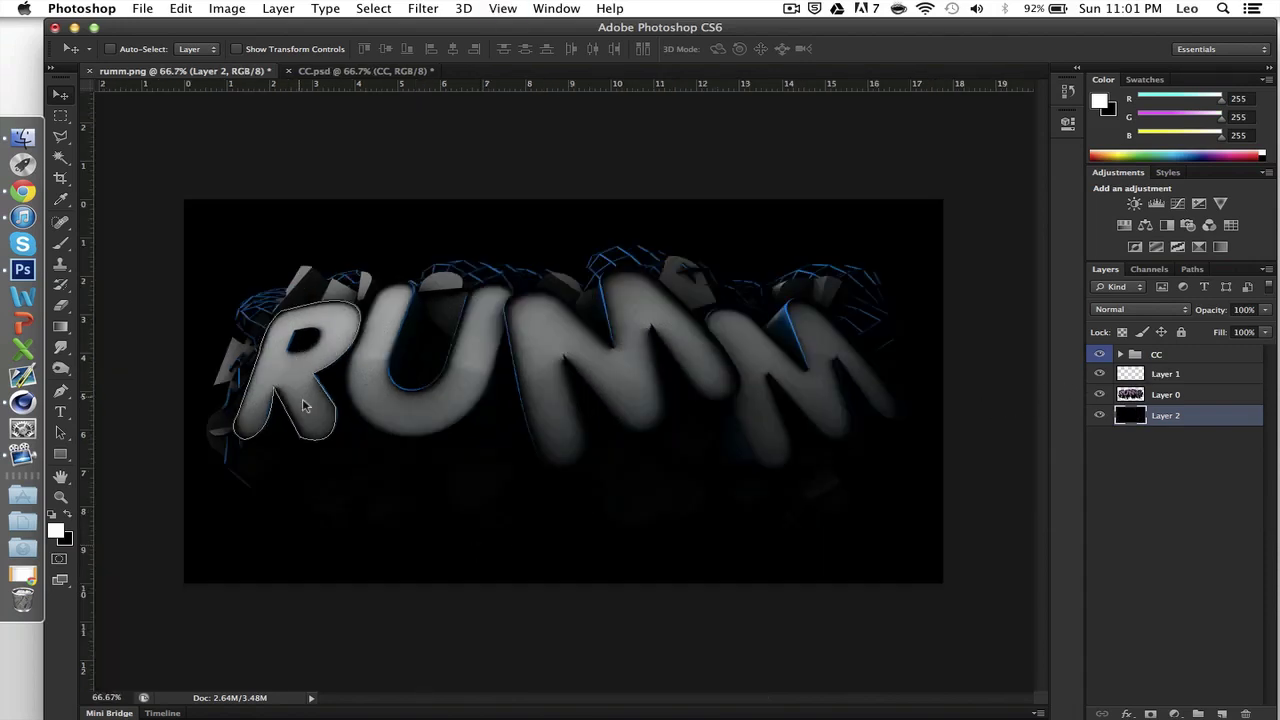
{"action": "left_click", "coordinate": [1157, 378]}
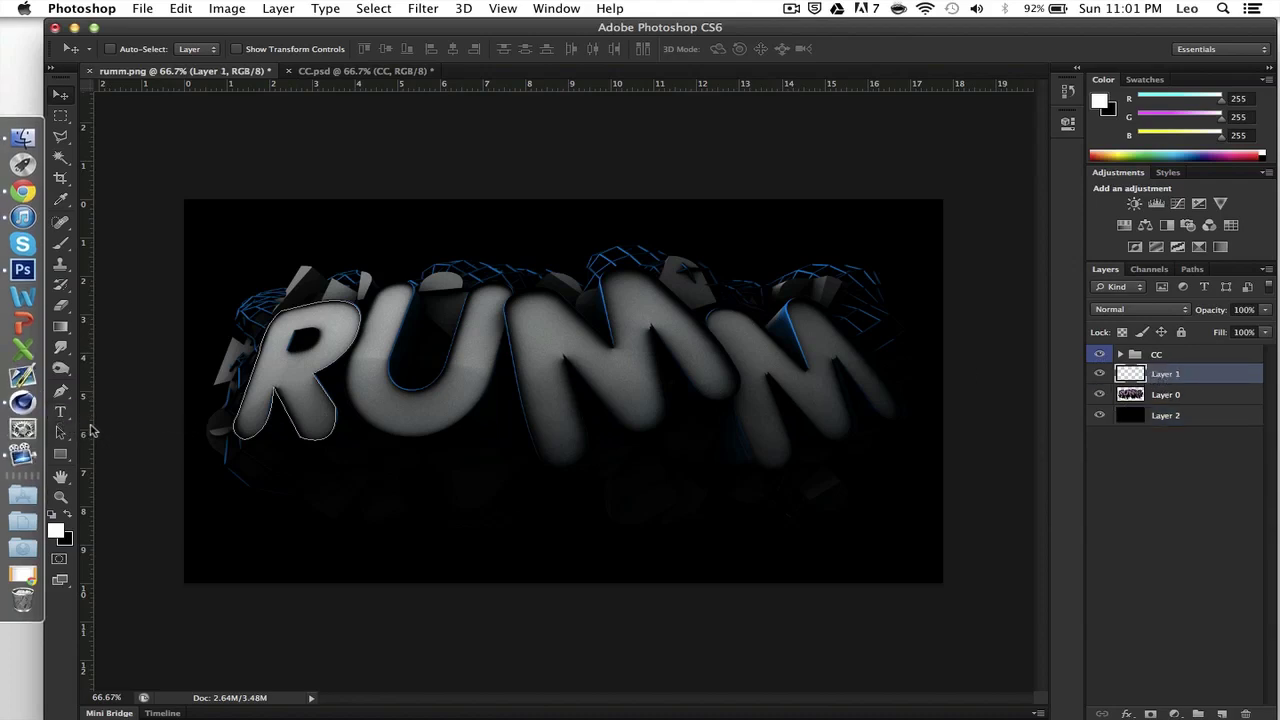
{"action": "left_click", "coordinate": [62, 393]}
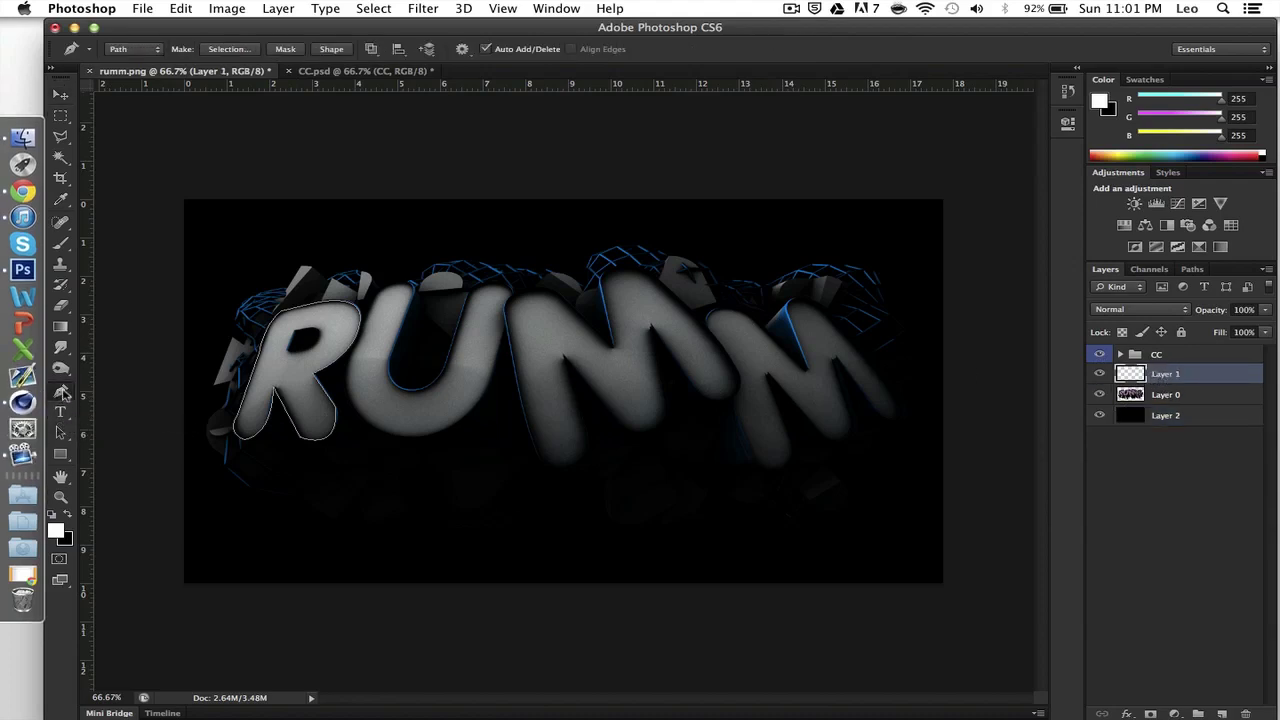
{"action": "right_click", "coordinate": [520, 363]}
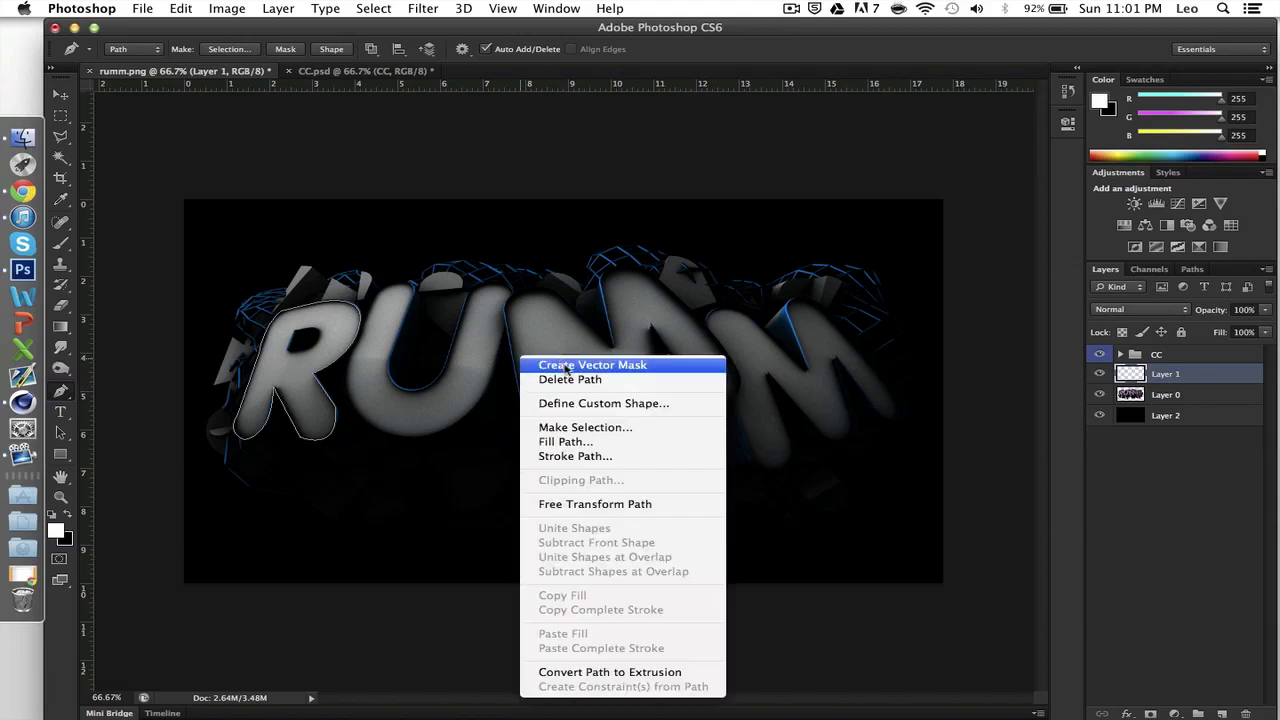
{"action": "left_click", "coordinate": [578, 456]}
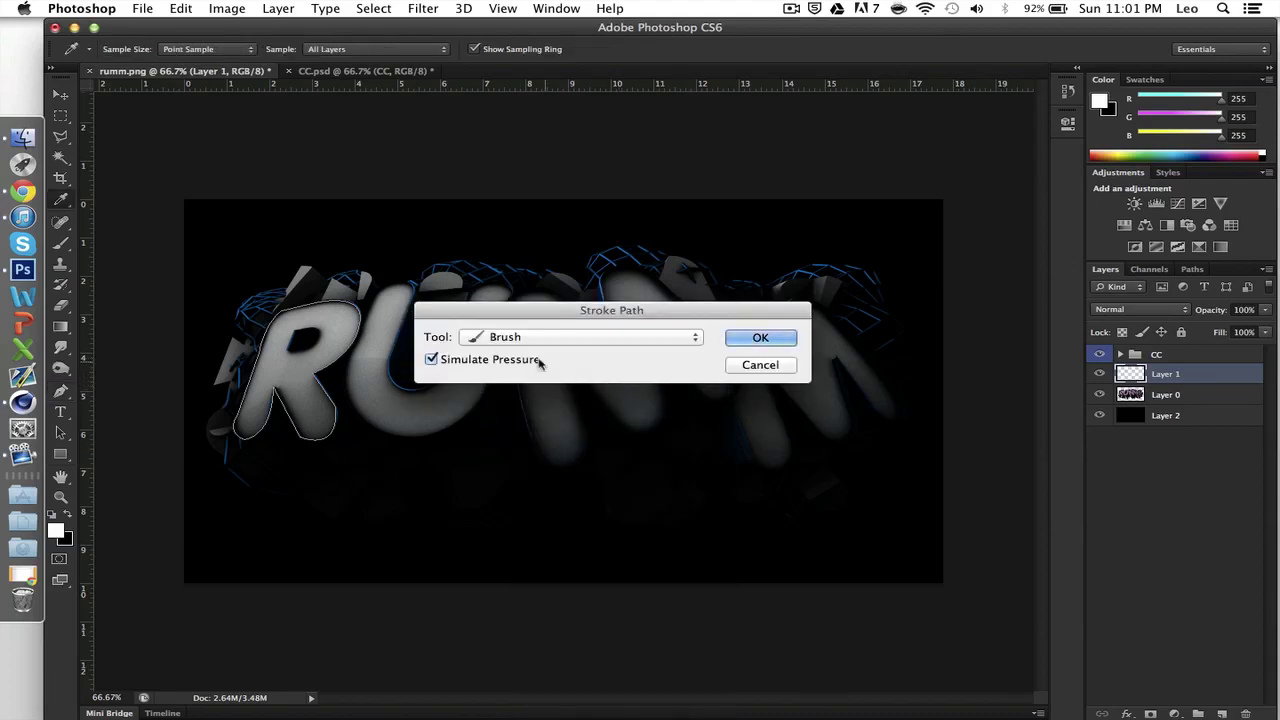
{"action": "left_click", "coordinate": [484, 340]}
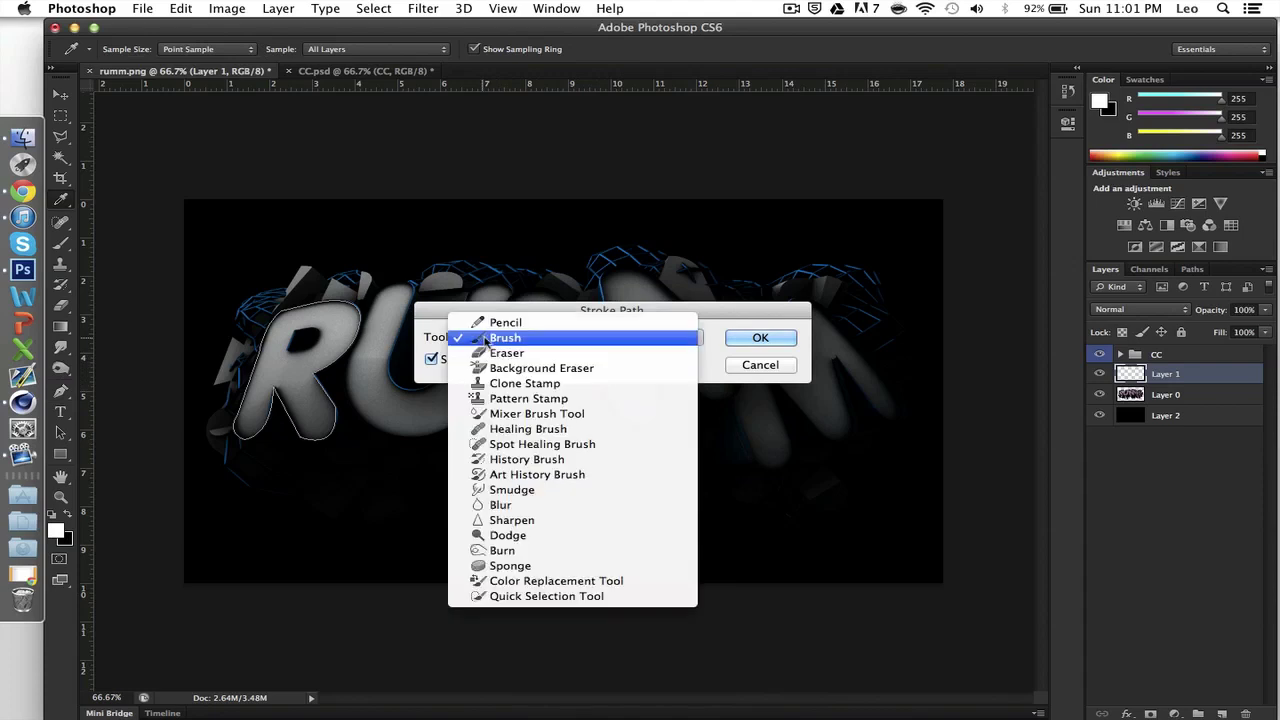
{"action": "left_click", "coordinate": [492, 340]}
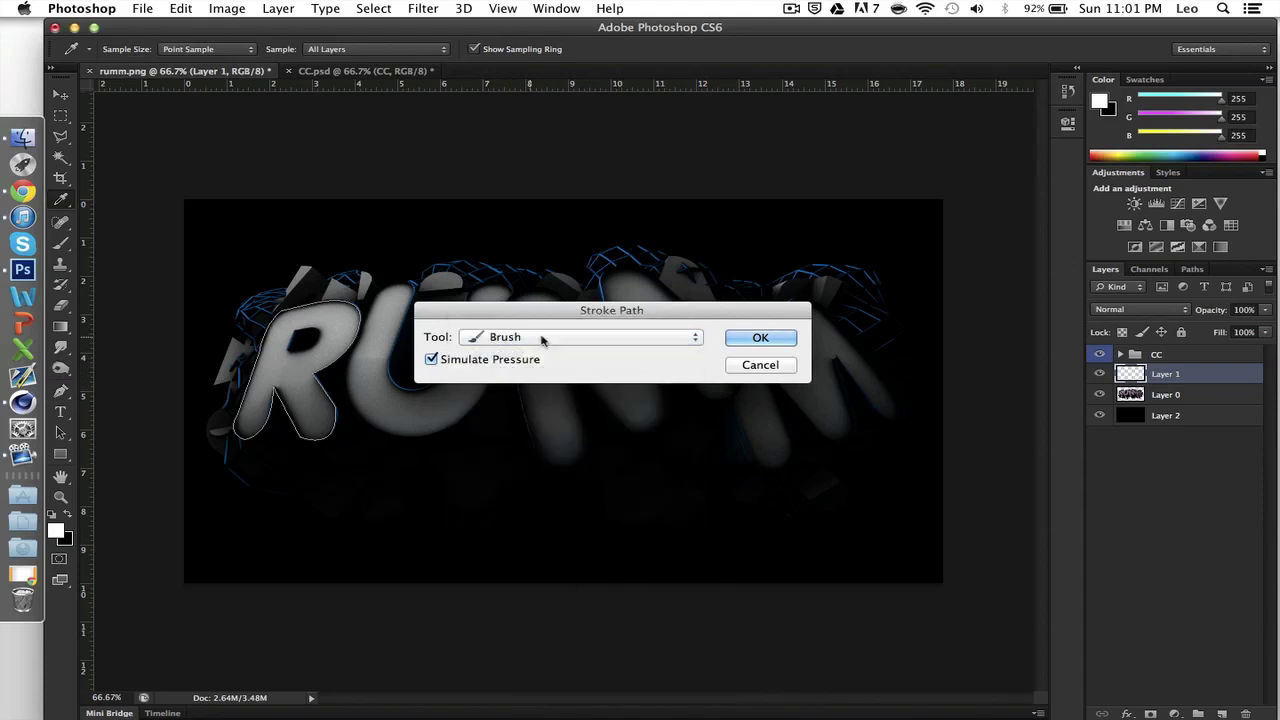
{"action": "left_click", "coordinate": [761, 339]}
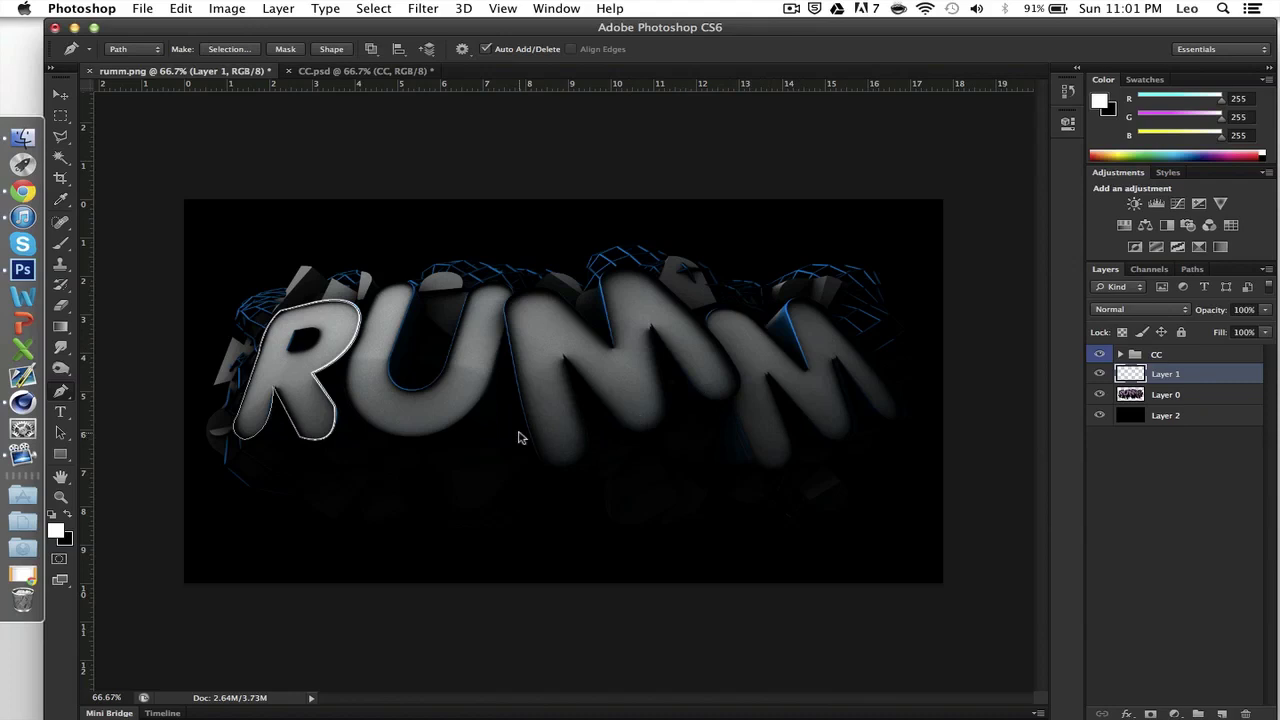
{"action": "key", "text": "Return"}
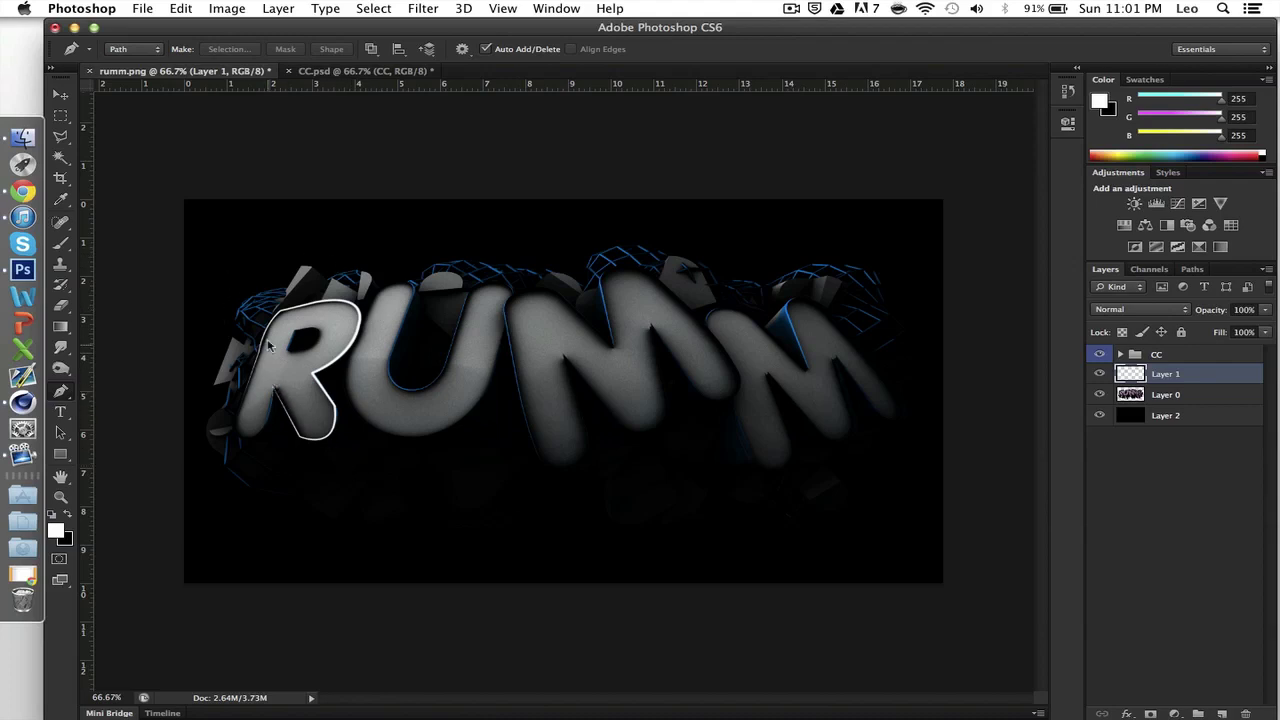
{"action": "key", "text": "super+plus"}
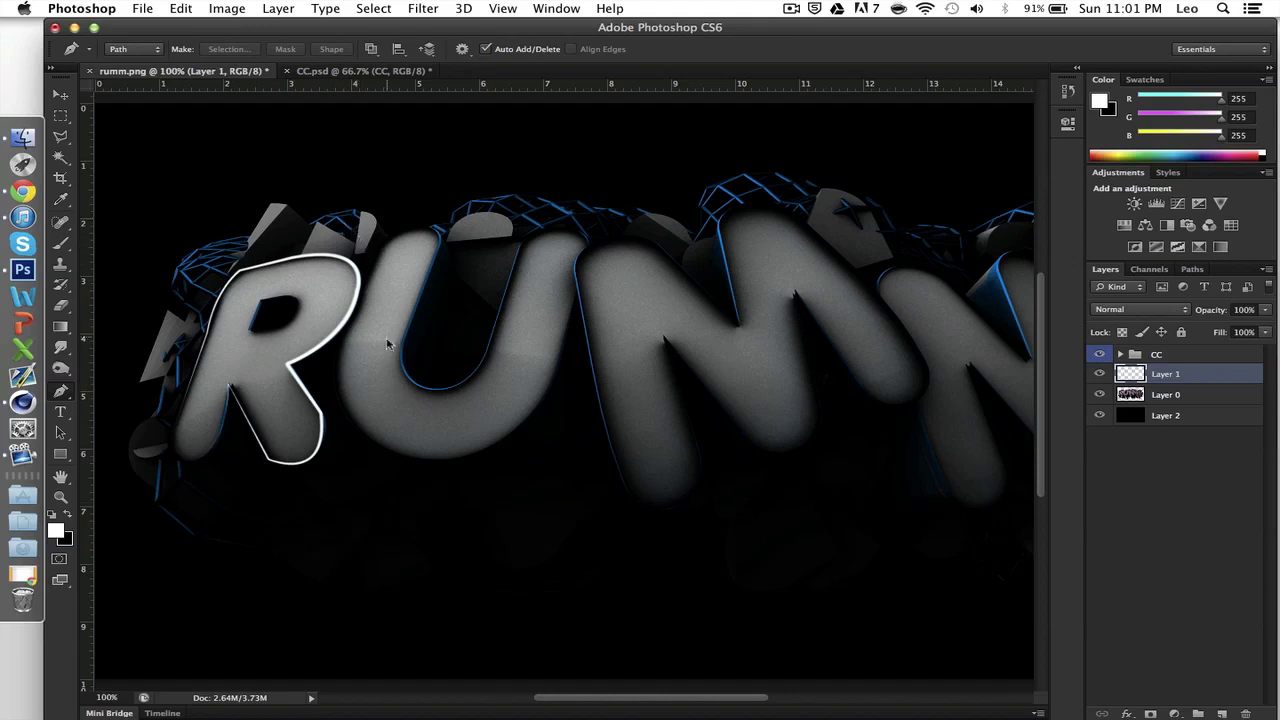
{"action": "scroll", "coordinate": [440, 365], "scroll_direction": "right", "scroll_amount": 2}
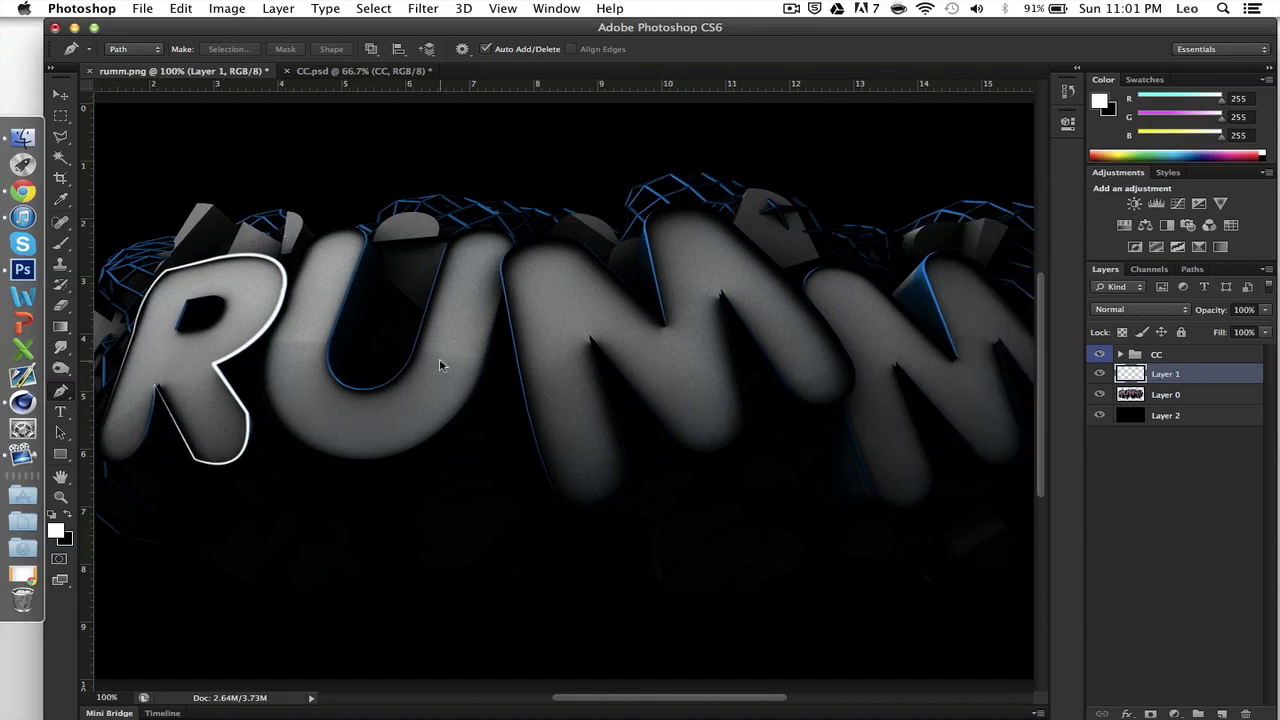
{"action": "key", "text": "super+minus"}
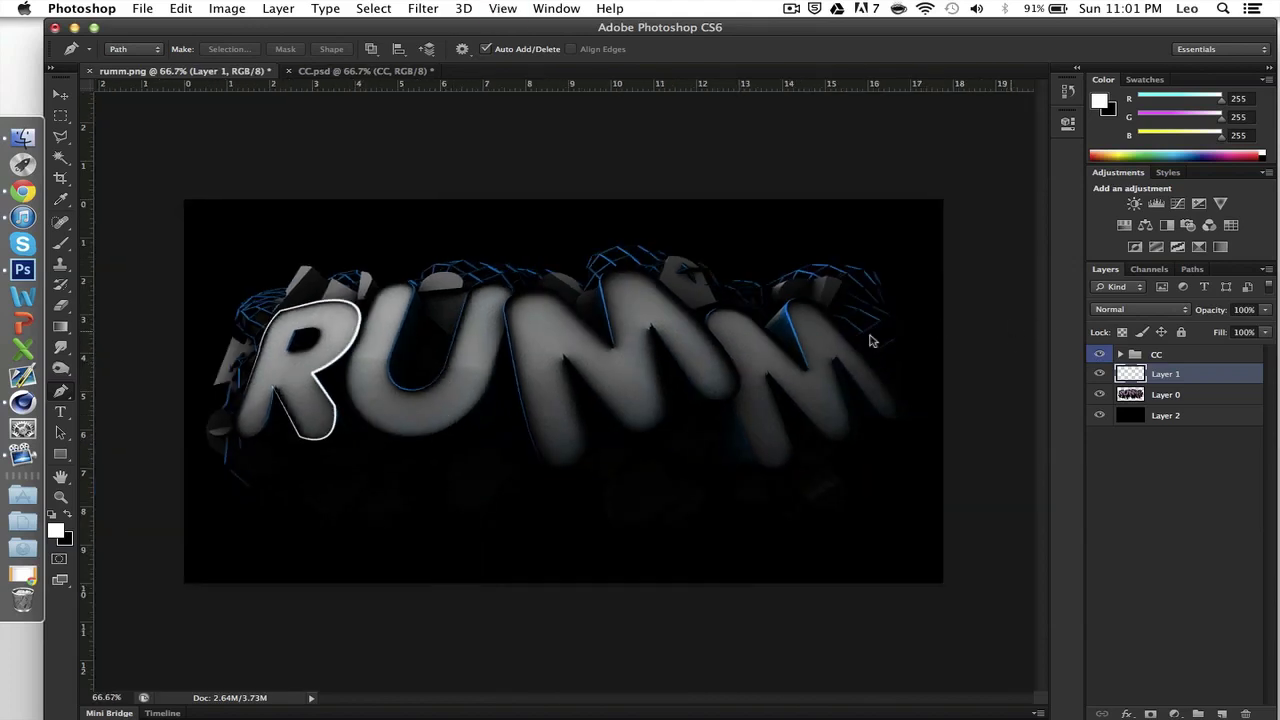
Try a Ripple distortion at amount 100 on the outline, then undo it
{"action": "left_click", "coordinate": [424, 8]}
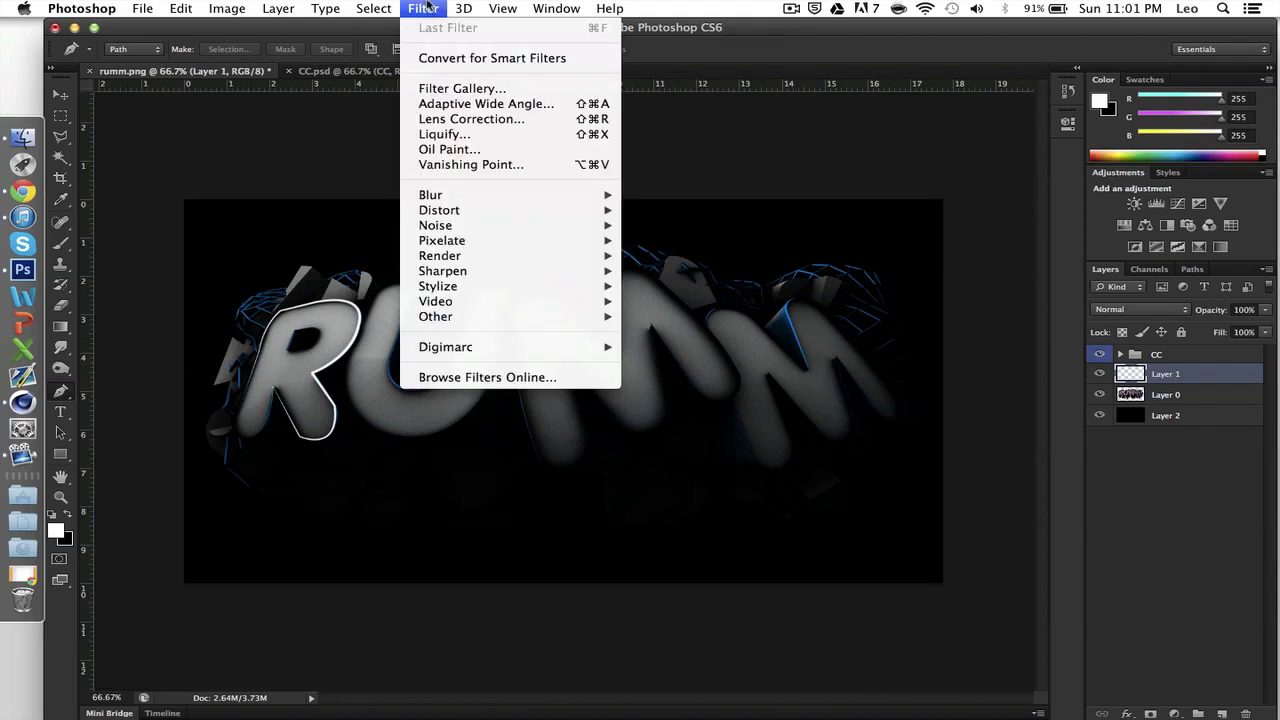
{"action": "left_click", "coordinate": [427, 6]}
{"action": "left_click", "coordinate": [424, 8]}
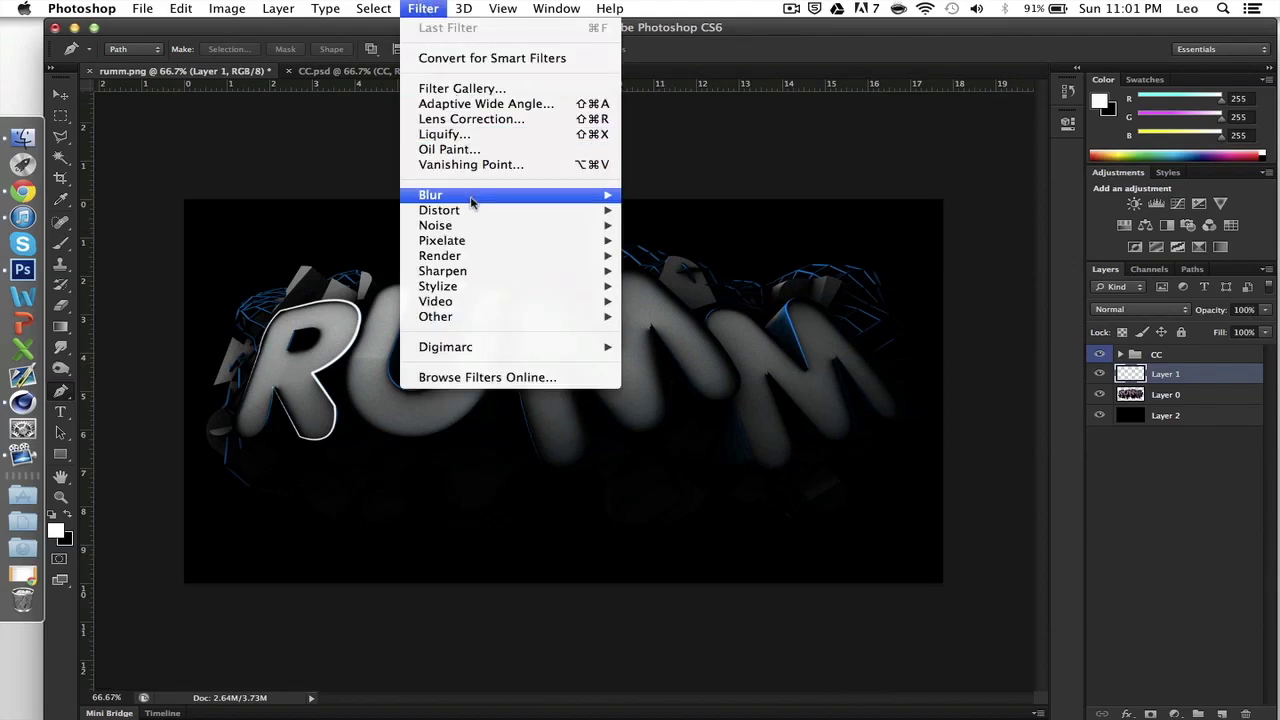
{"action": "mouse_move", "coordinate": [540, 210]}
{"action": "left_click", "coordinate": [683, 263]}
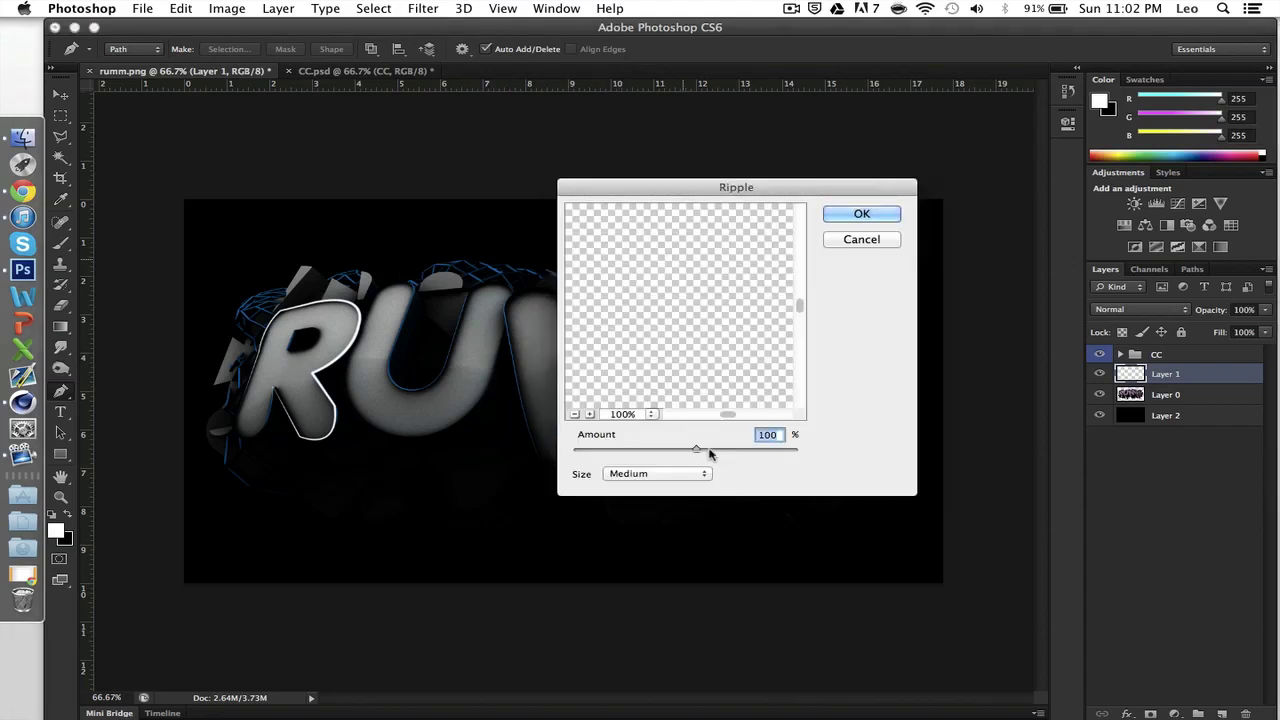
{"action": "left_click", "coordinate": [852, 213]}
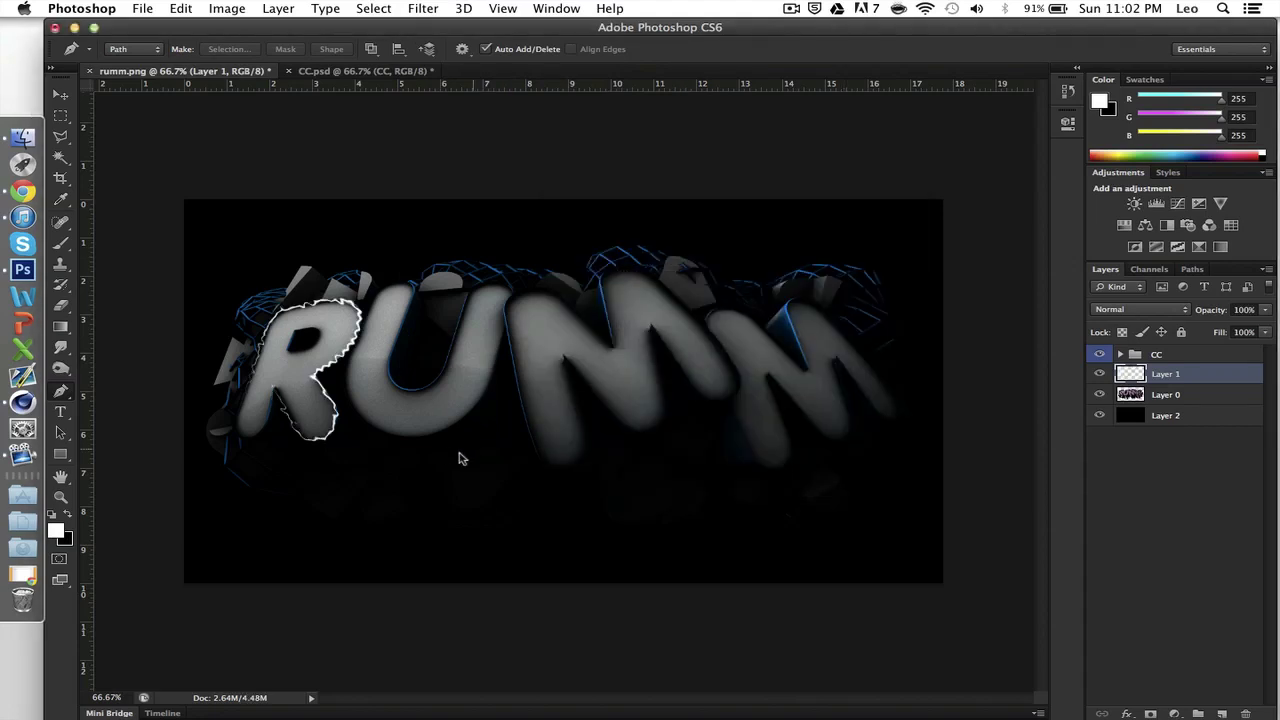
{"action": "key", "text": "super+z"}
Apply Filter > Distort > Ripple to the outline with Amount 147
{"action": "left_click", "coordinate": [373, 8]}
{"action": "mouse_move", "coordinate": [455, 214]}
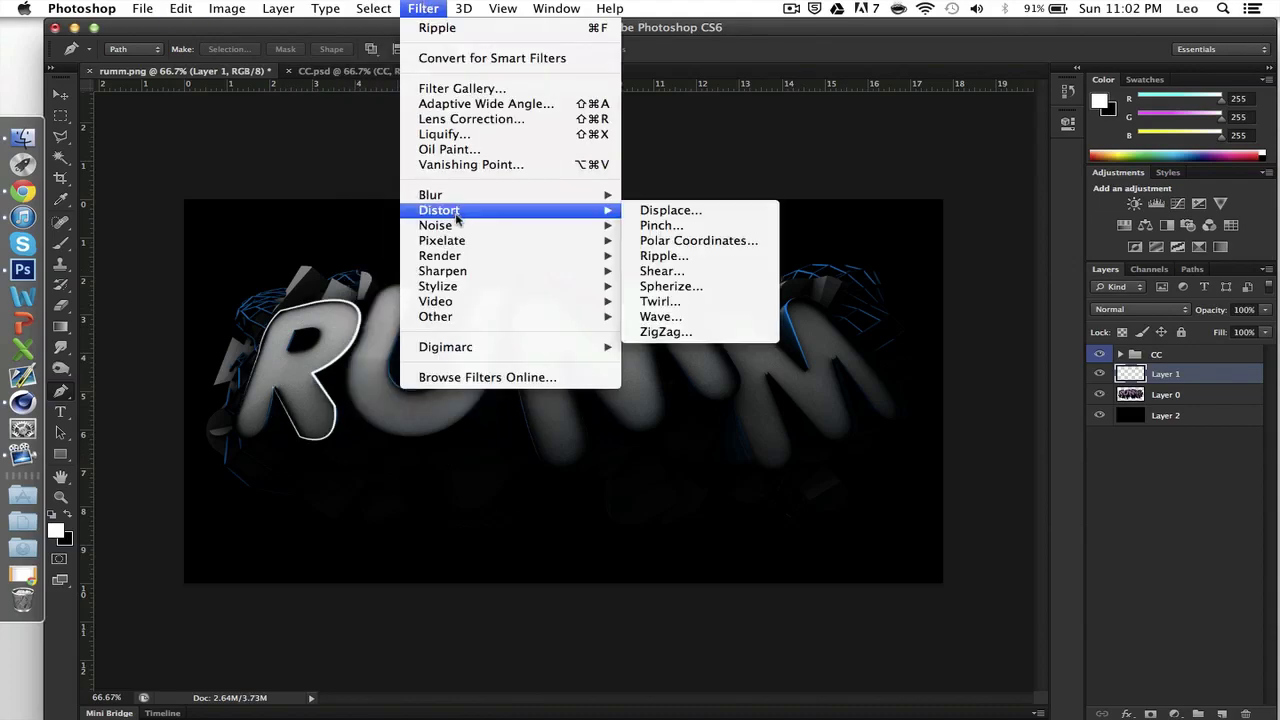
{"action": "left_click", "coordinate": [662, 257]}
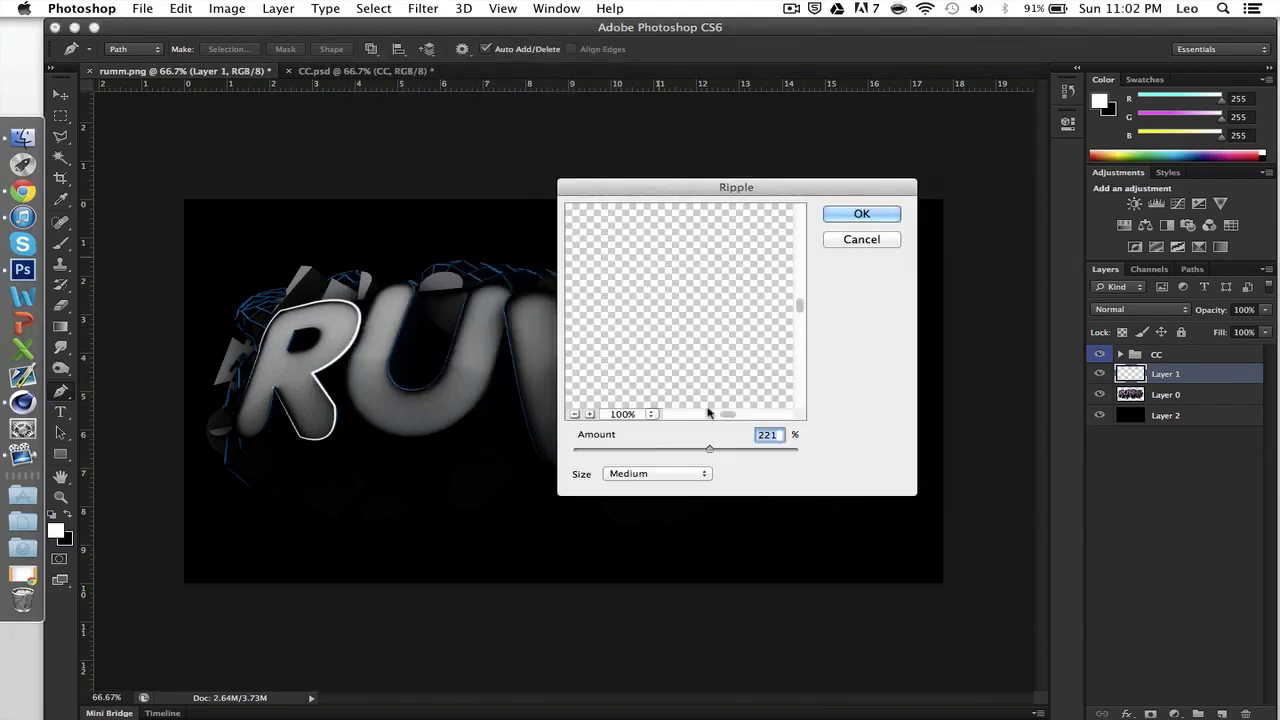
{"action": "left_click_drag", "start_coordinate": [709, 449], "coordinate": [702, 452]}
{"action": "left_click", "coordinate": [885, 212]}
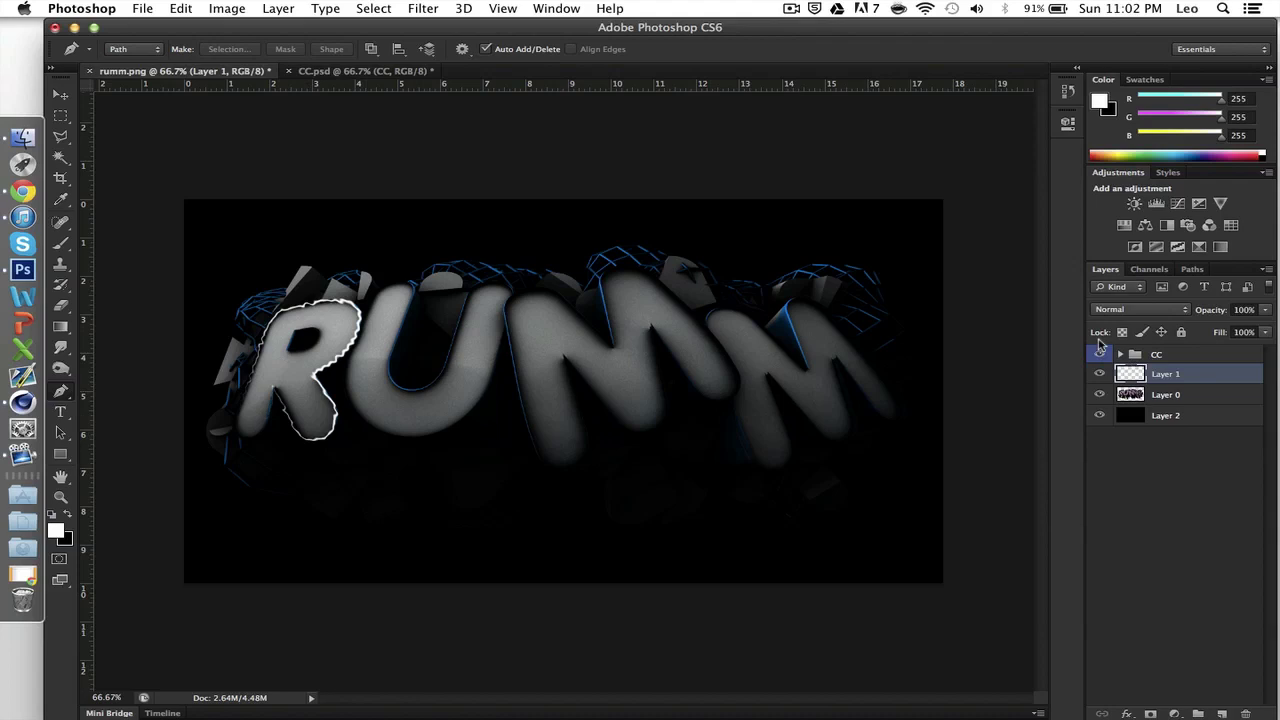
Revert through History to the New Layer state and refill Layer 2 with black
{"action": "key", "text": "super+c"}
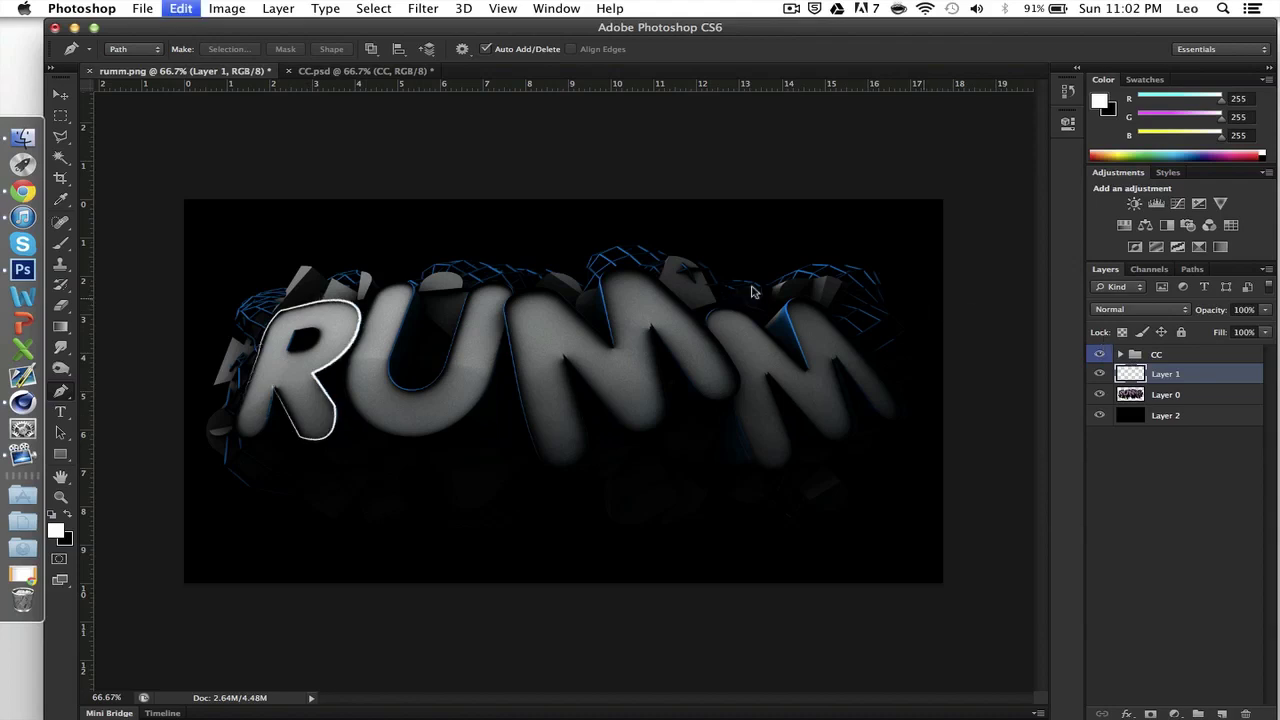
{"action": "key", "text": "super+c"}
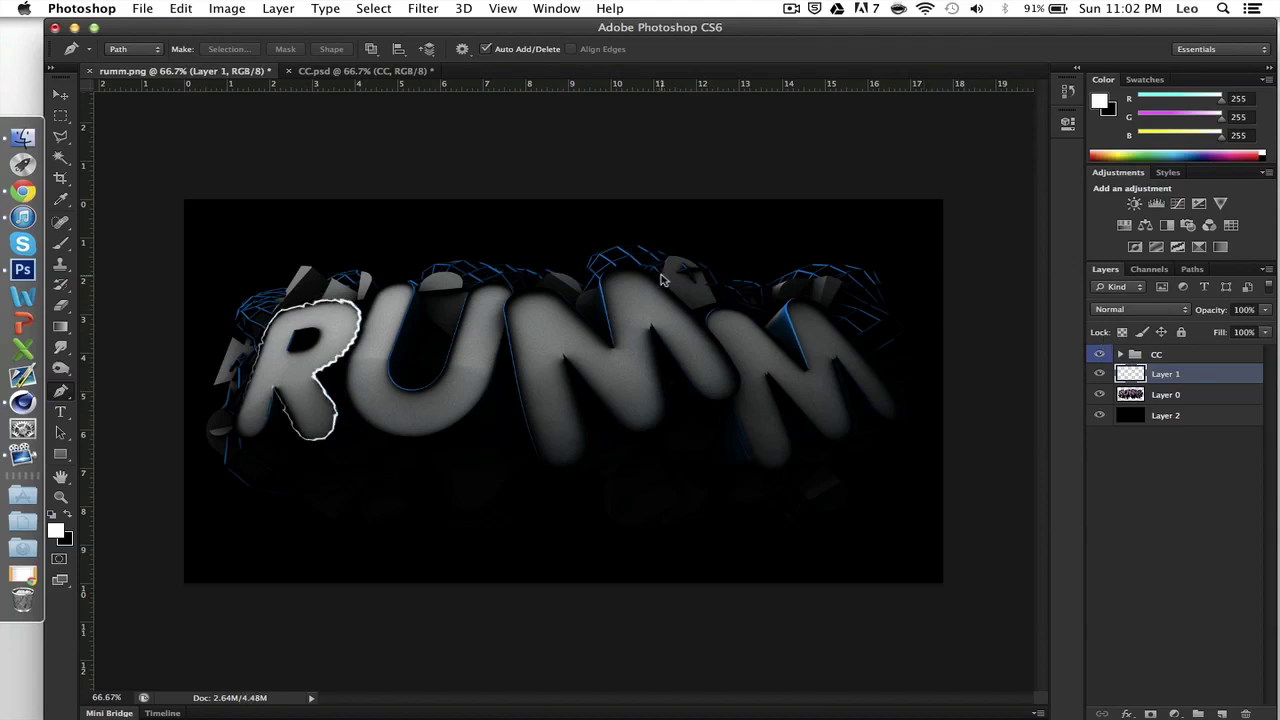
{"action": "key", "text": "super+c"}
{"action": "key", "text": "super+c"}
{"action": "left_click", "coordinate": [1070, 88]}
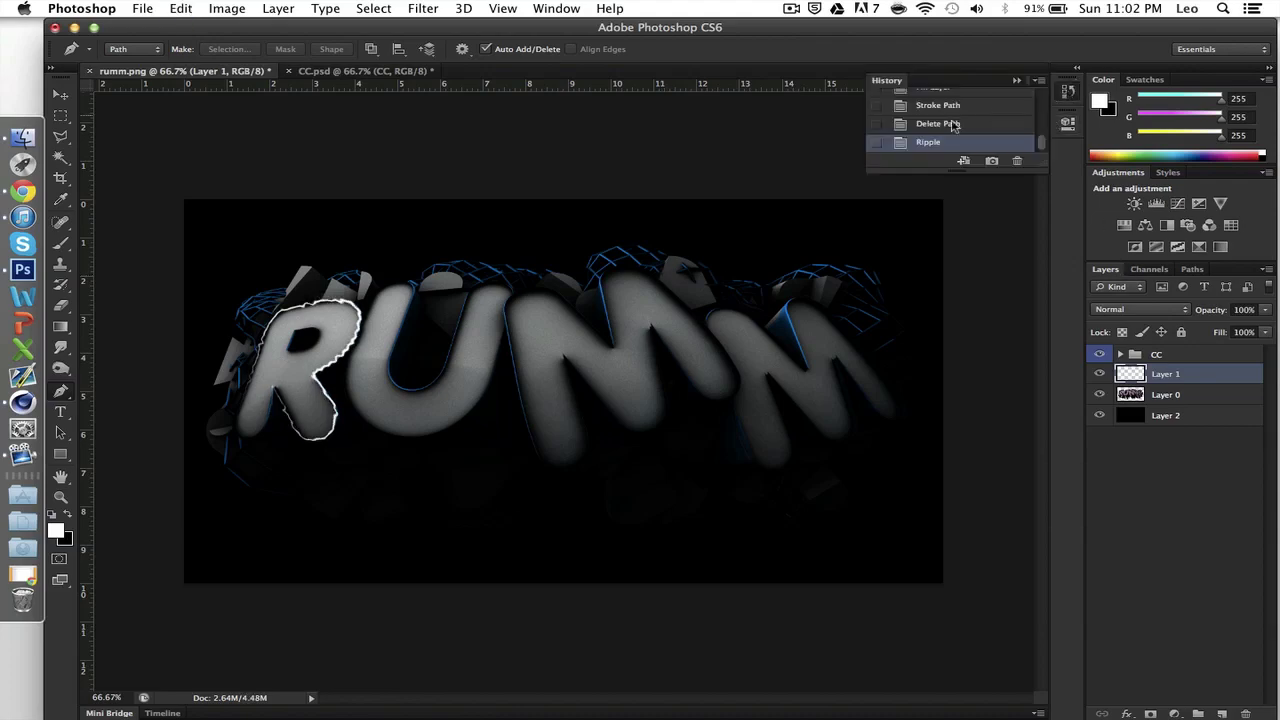
{"action": "scroll", "coordinate": [937, 125], "scroll_direction": "up", "scroll_amount": 3}
{"action": "left_click", "coordinate": [937, 122]}
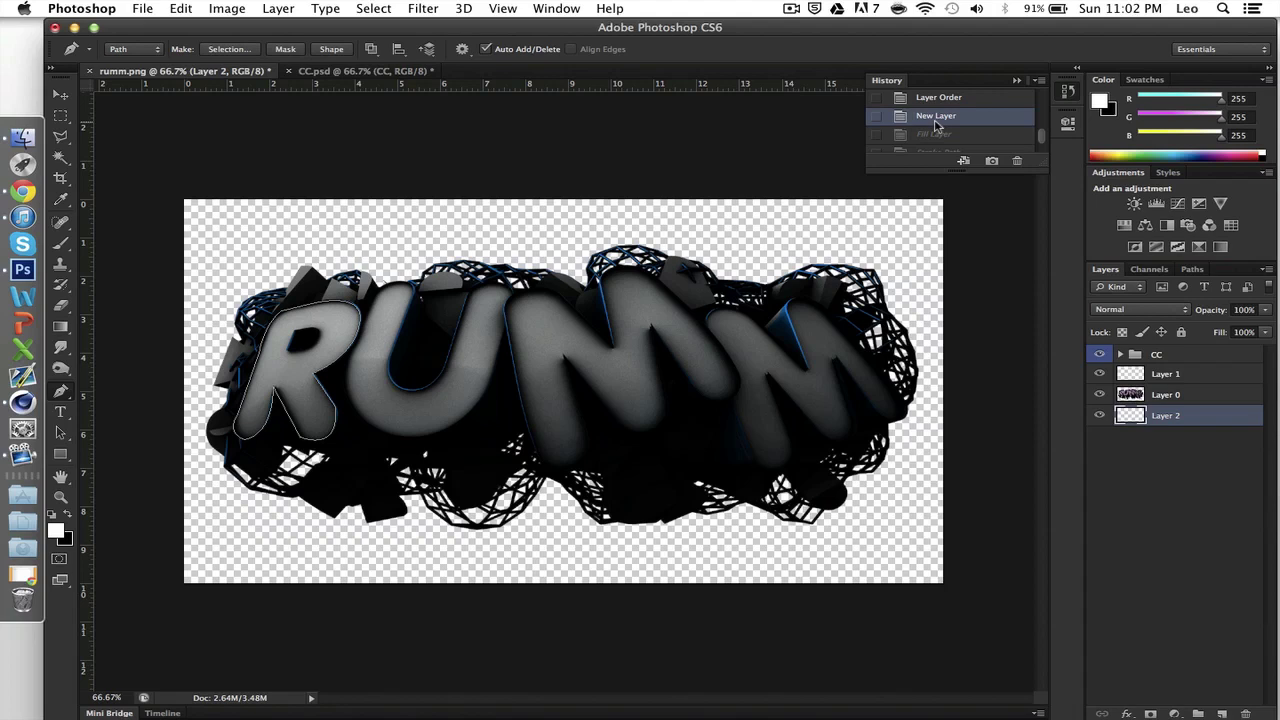
{"action": "left_click", "coordinate": [1018, 82]}
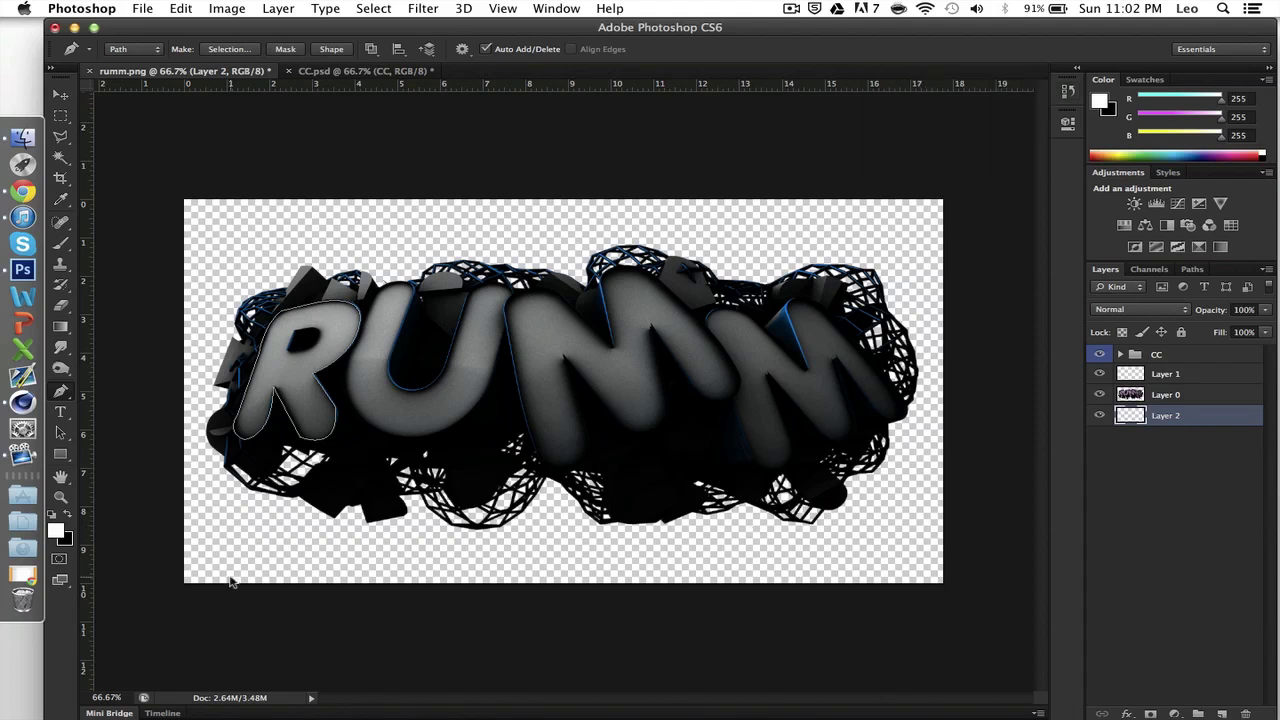
{"action": "key", "text": "super+BackSpace"}
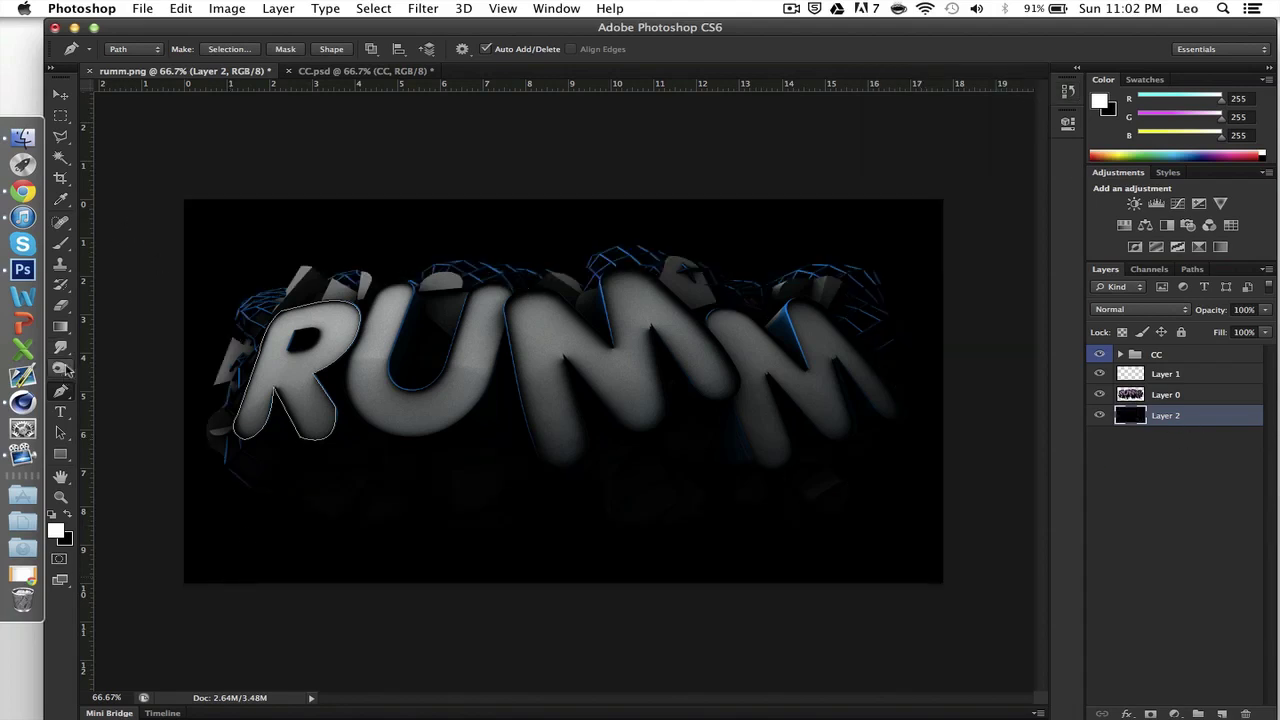
Set the foreground colour to cyan 00e4ff in the Color Picker
{"action": "left_click", "coordinate": [60, 537]}
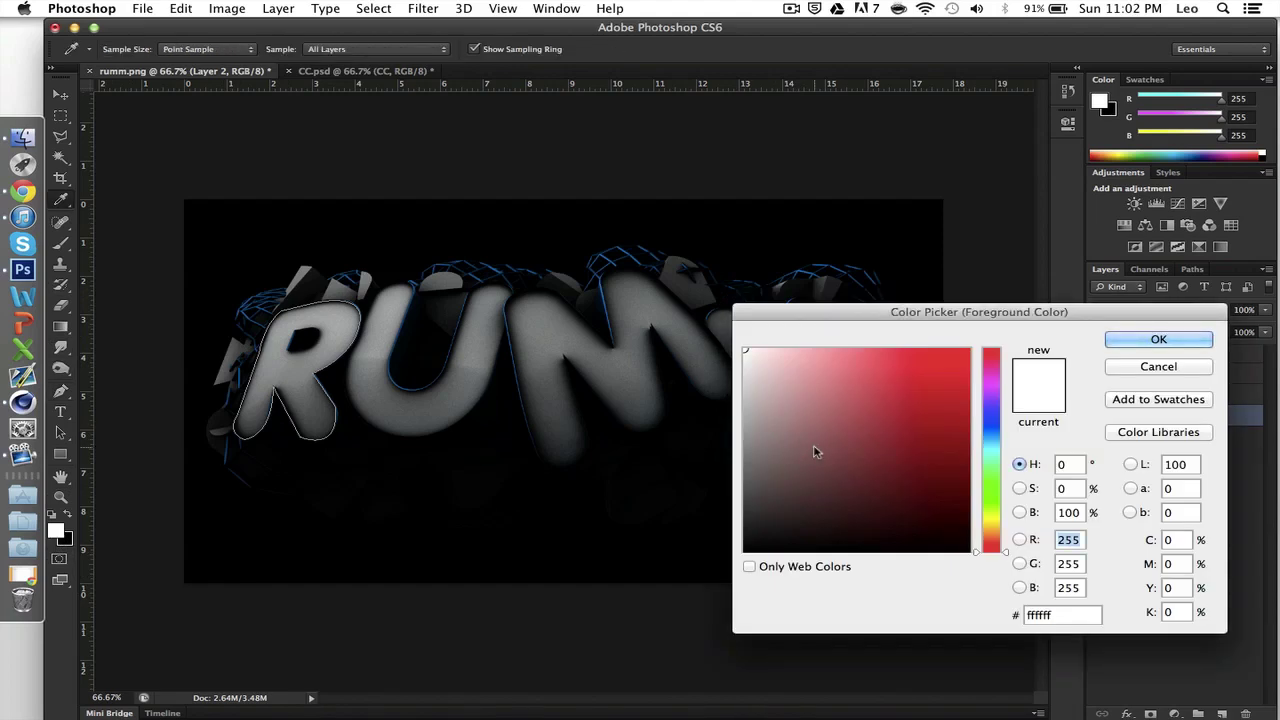
{"action": "left_click_drag", "start_coordinate": [870, 425], "coordinate": [1063, 254]}
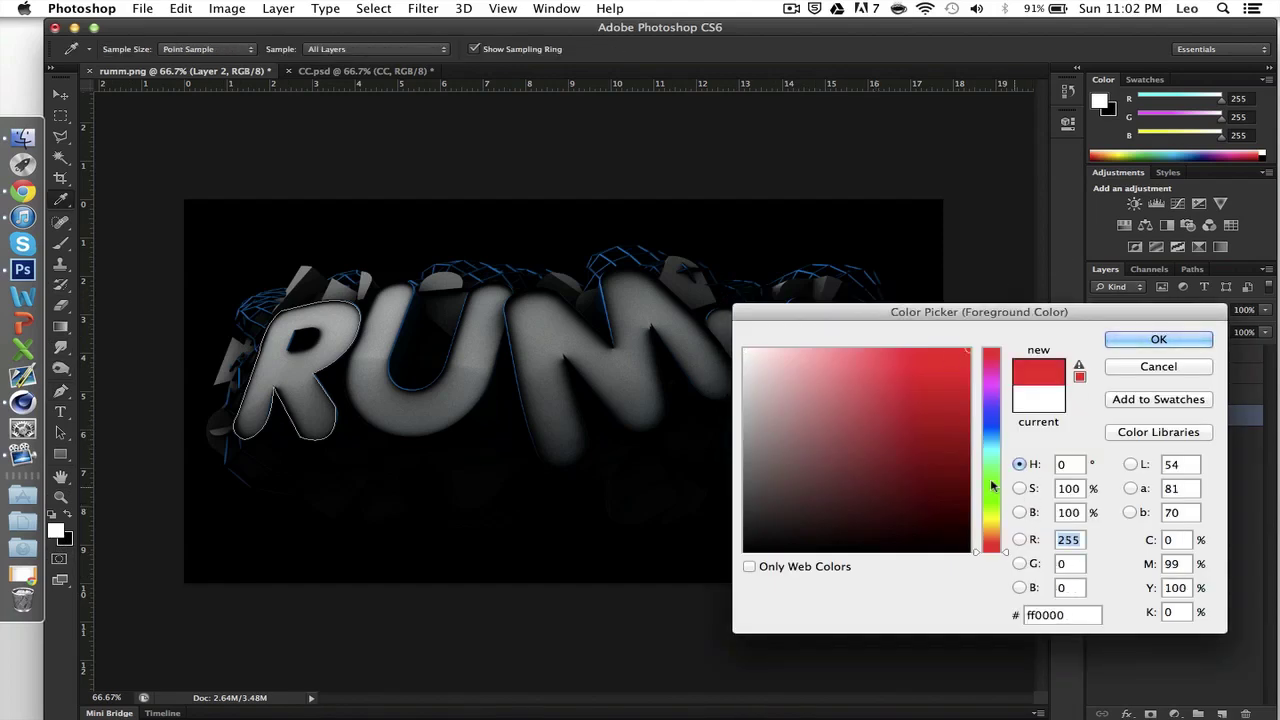
{"action": "left_click", "coordinate": [988, 448]}
{"action": "left_click", "coordinate": [931, 389]}
{"action": "left_click", "coordinate": [967, 350]}
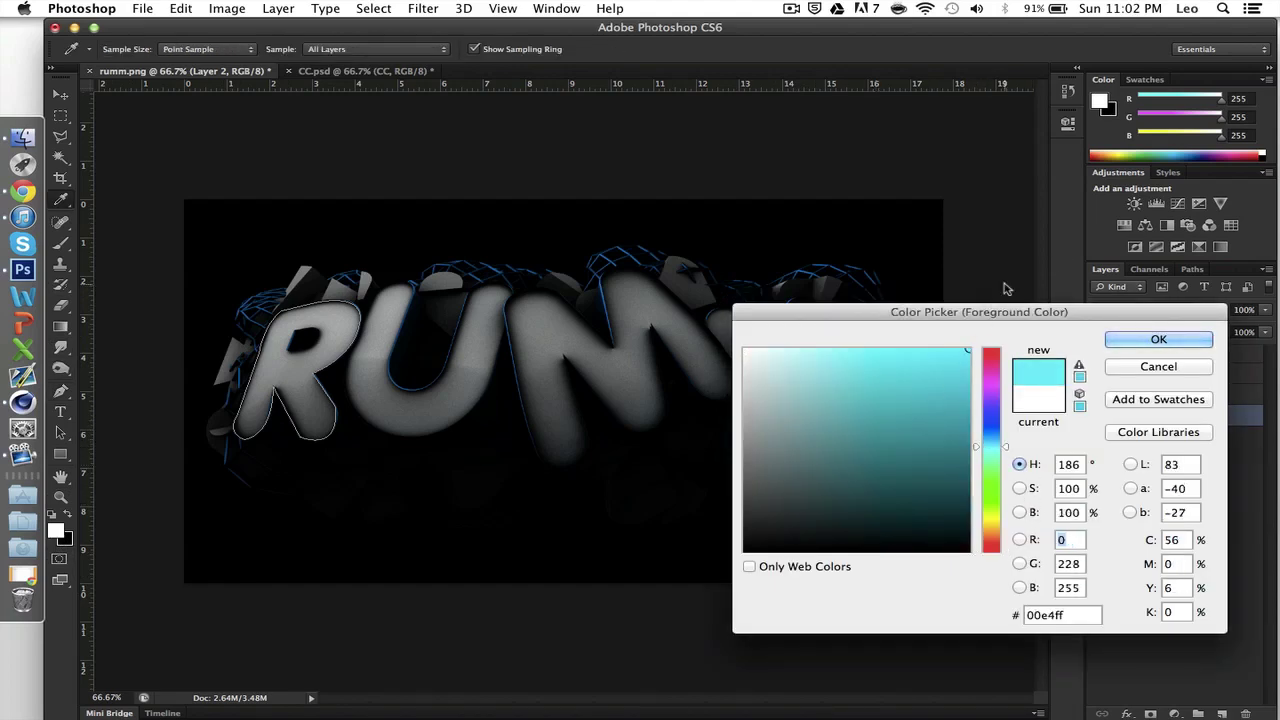
{"action": "key", "text": "Return"}
{"action": "key", "text": "p"}
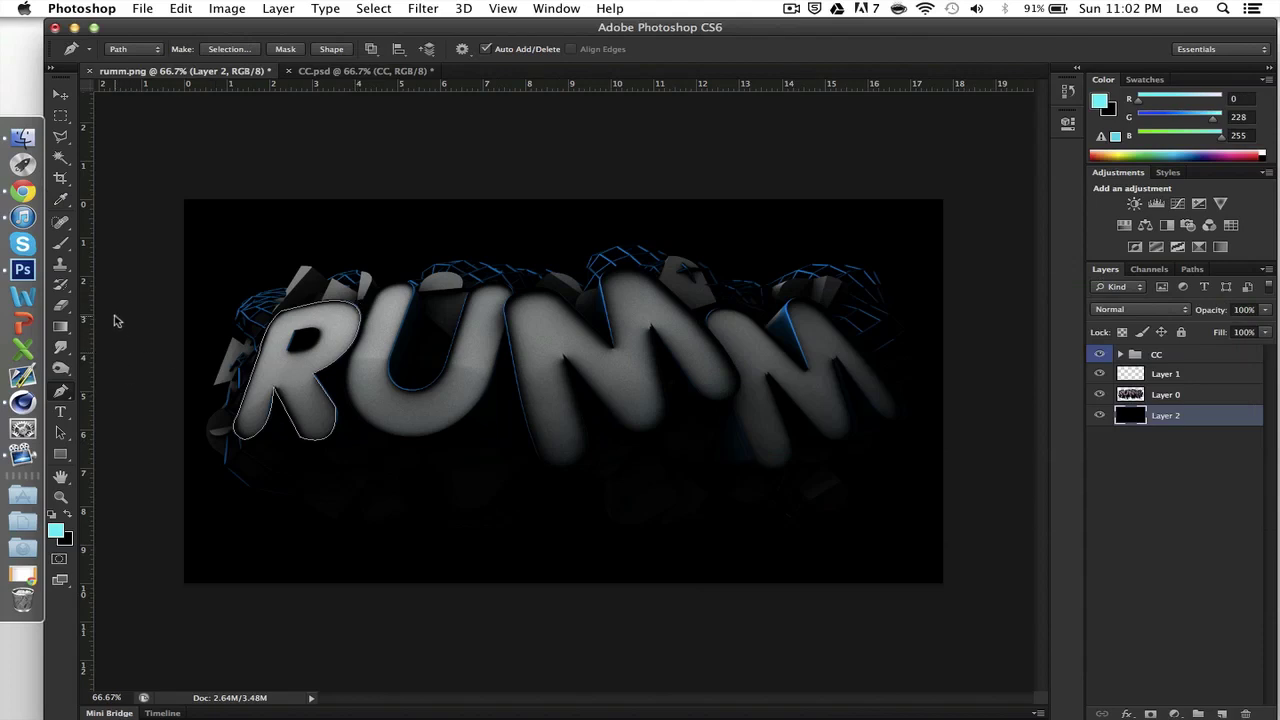
Stroke the R's pen path on Layer 1 with a cyan brush using Simulate Pressure, then hide the path
{"action": "right_click", "coordinate": [216, 308]}
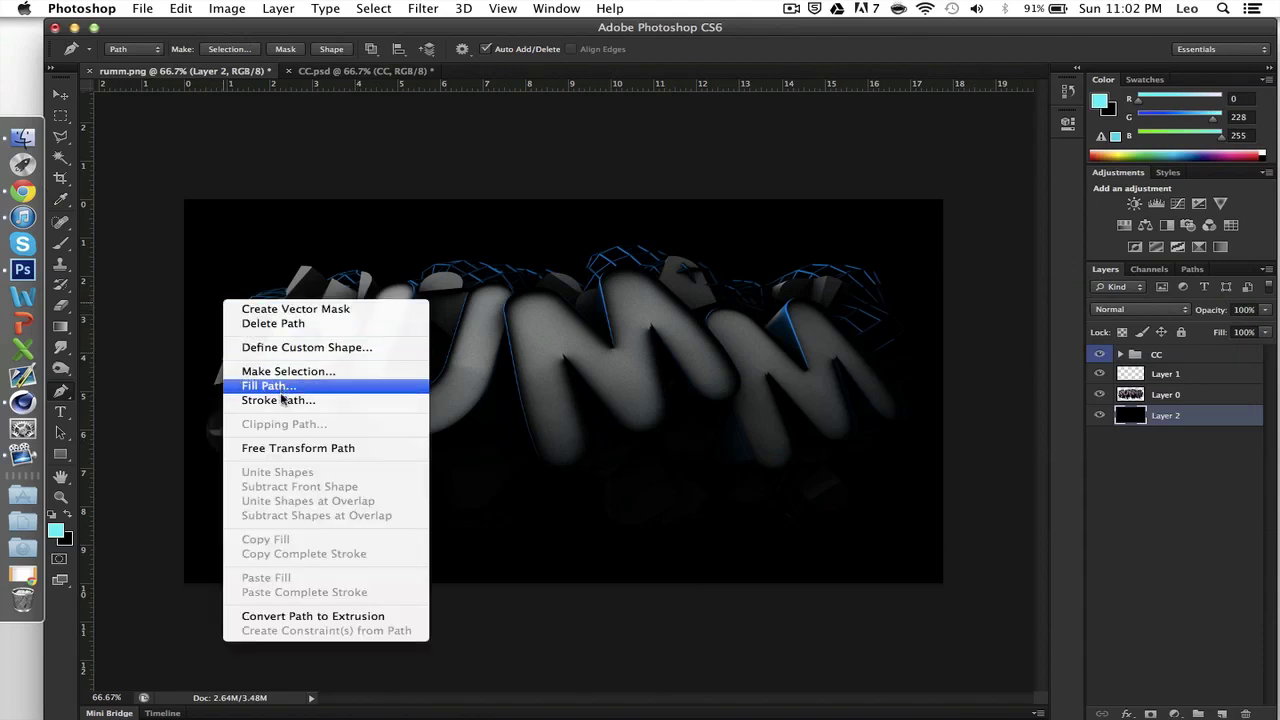
{"action": "left_click", "coordinate": [281, 400]}
{"action": "left_click", "coordinate": [762, 337]}
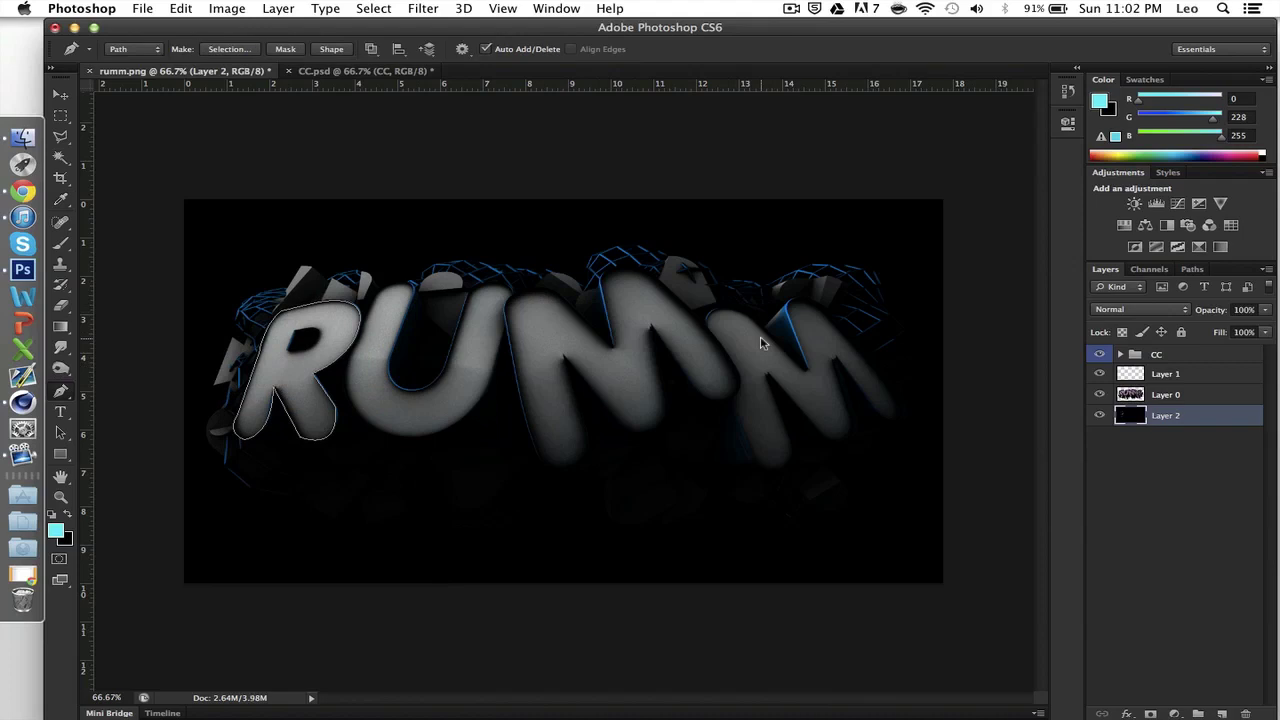
{"action": "left_click", "coordinate": [1191, 373]}
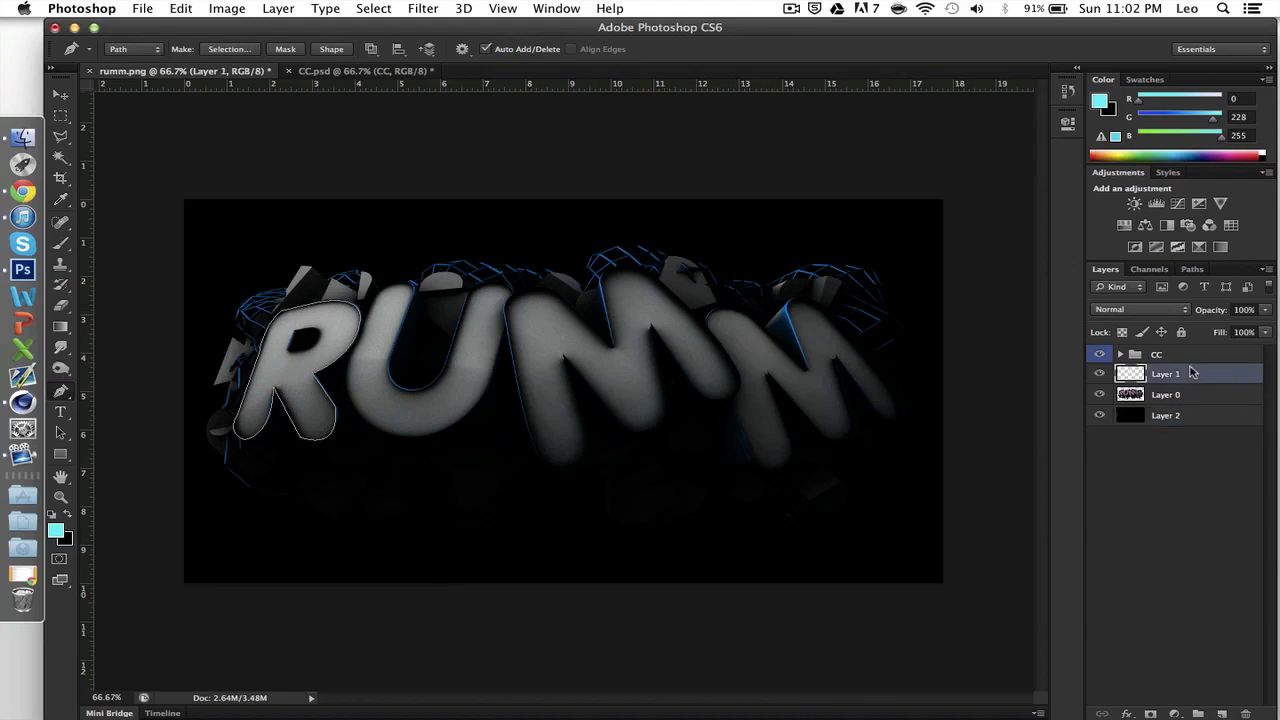
{"action": "right_click", "coordinate": [664, 412]}
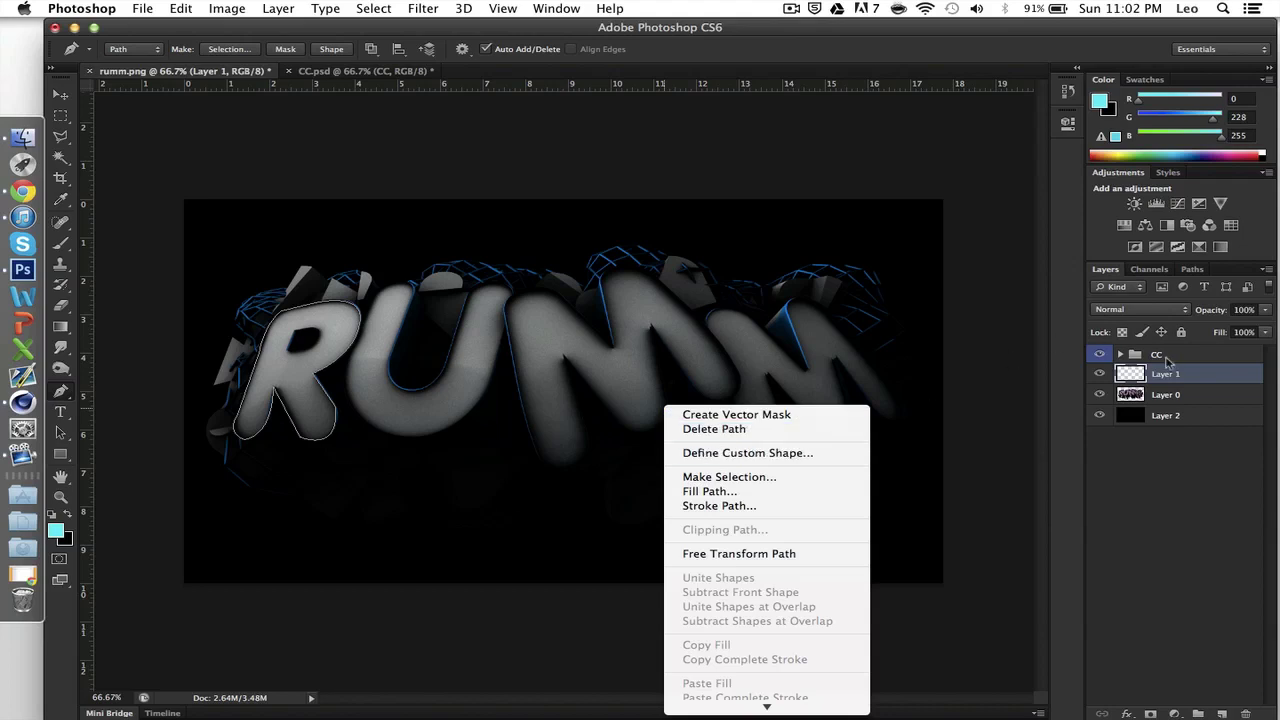
{"action": "left_click", "coordinate": [757, 505]}
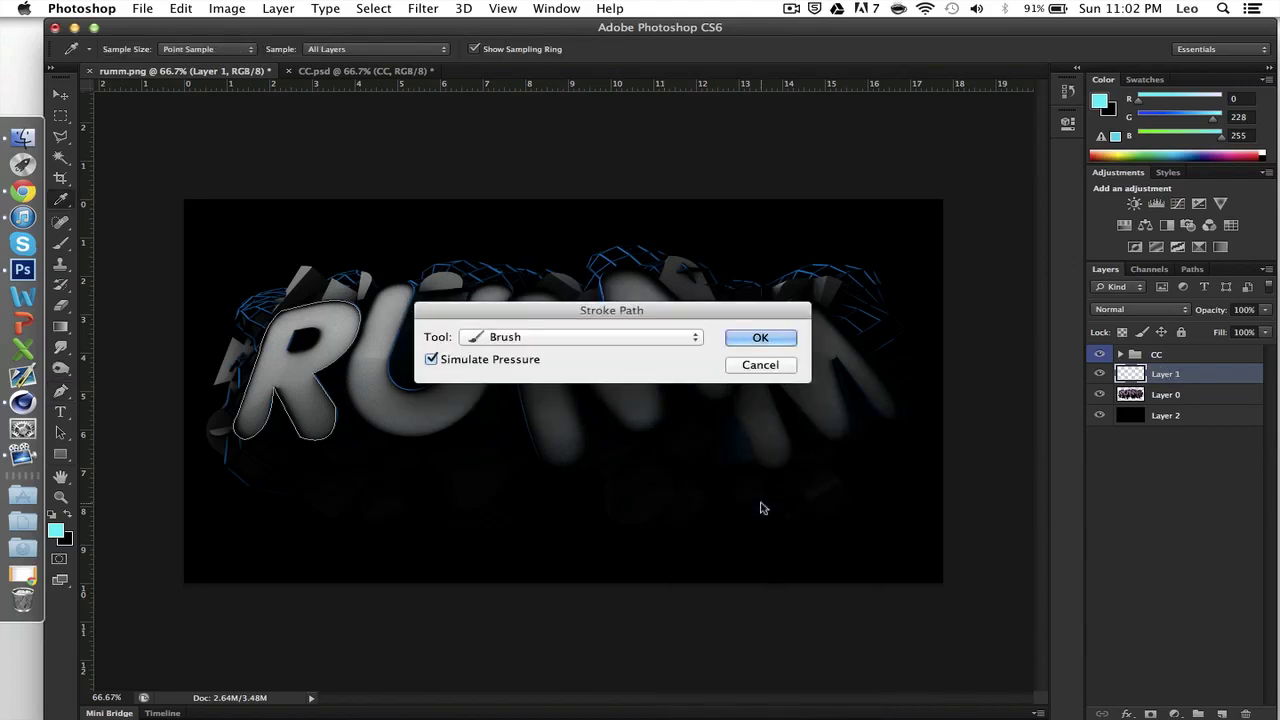
{"action": "left_click", "coordinate": [760, 505]}
{"action": "key", "text": "Return"}
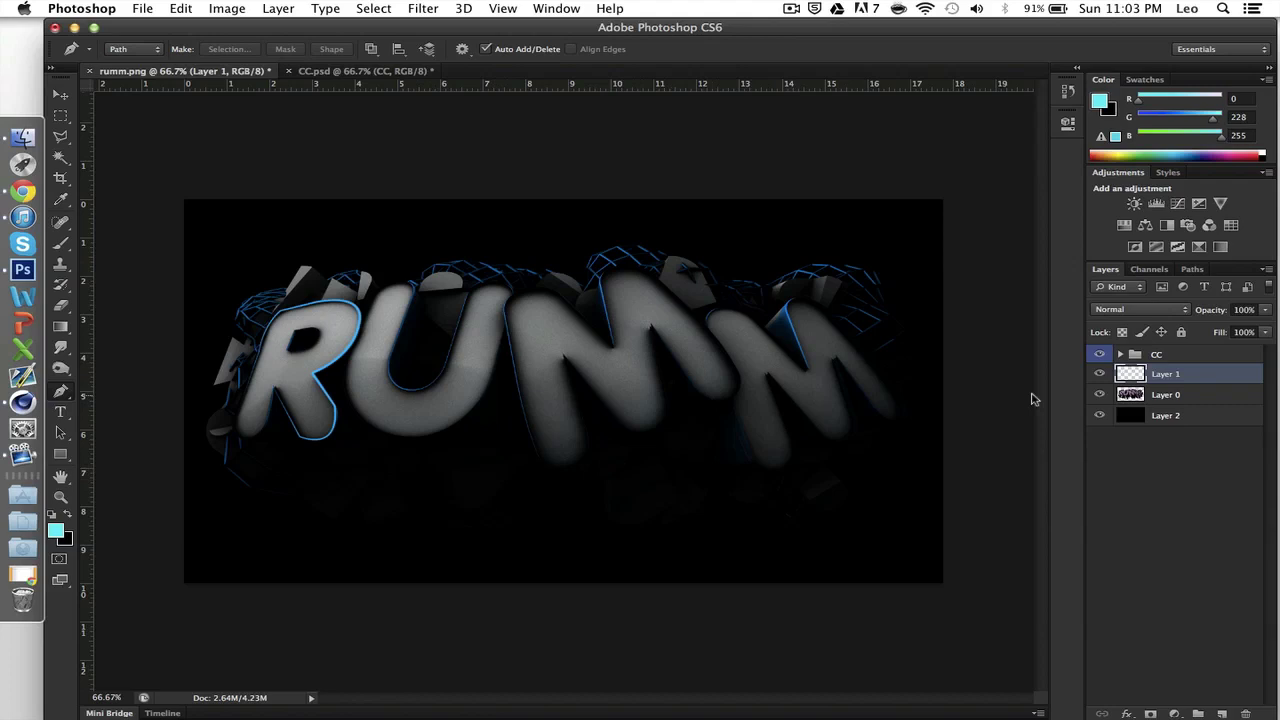
{"action": "left_click", "coordinate": [1149, 356]}
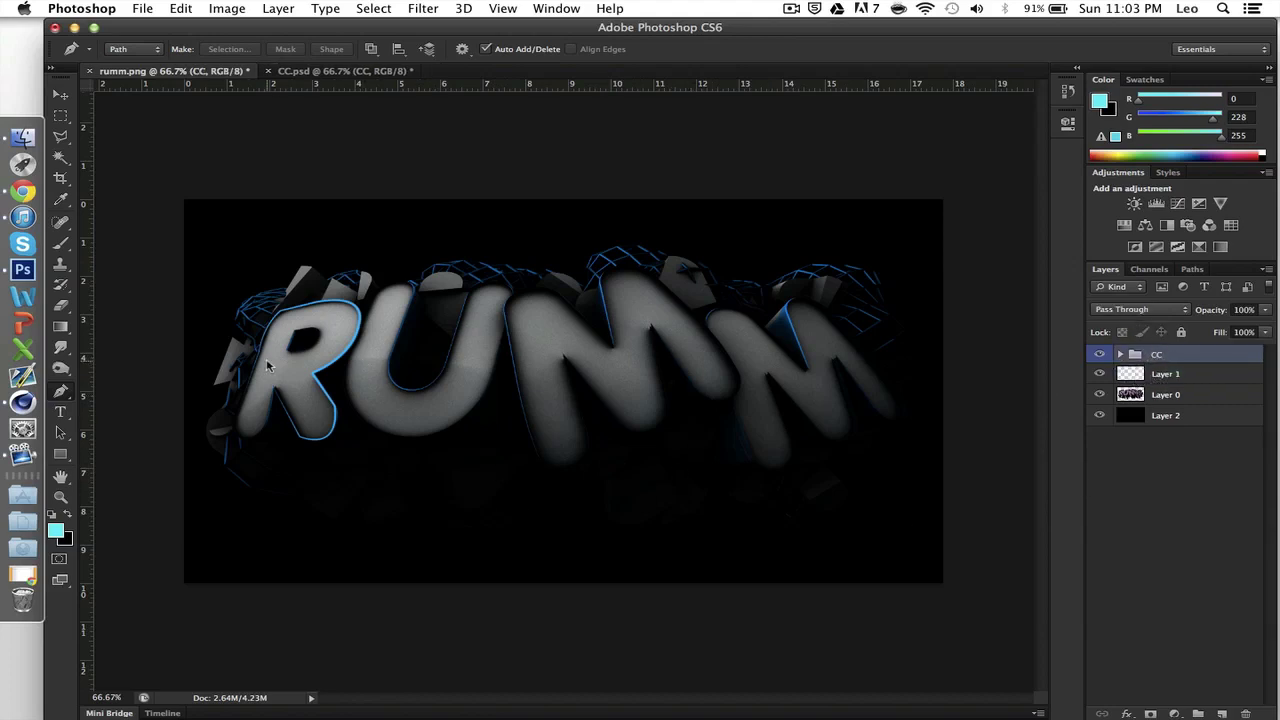
Insert Gradient Map 1 above the CC group, tinting the RUMM image cyan-to-black
{"action": "left_click", "coordinate": [61, 94]}
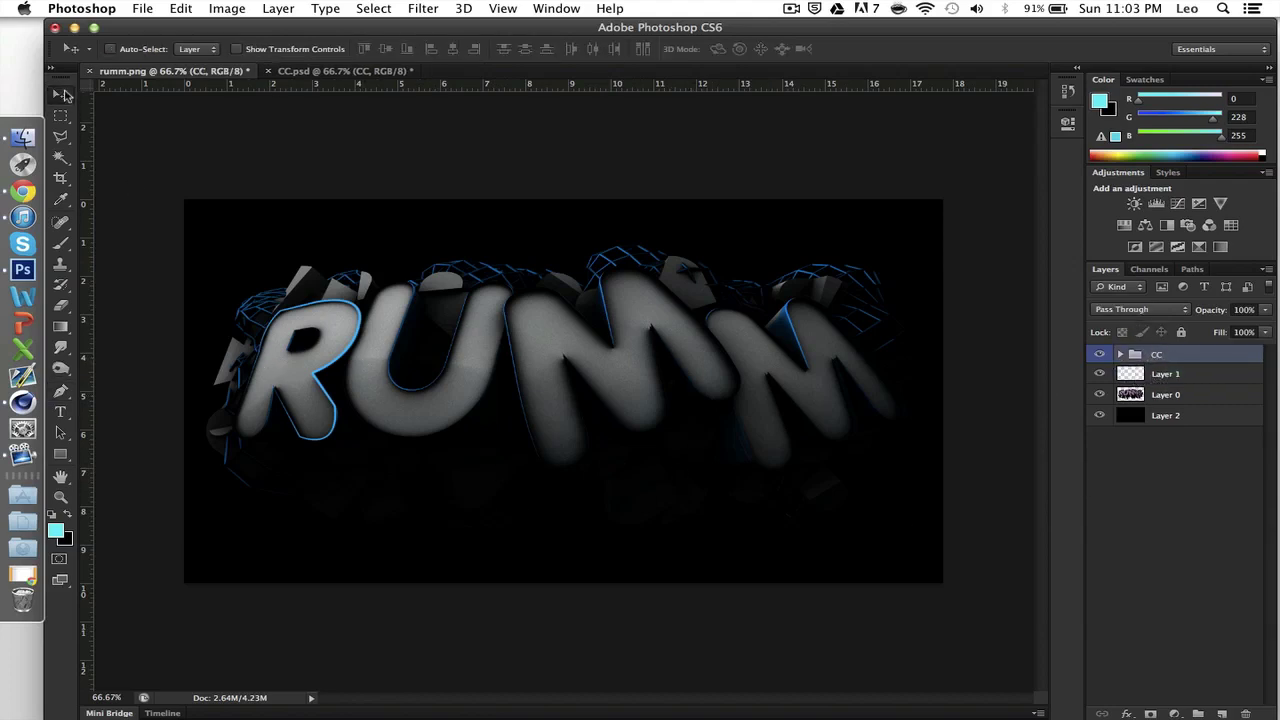
{"action": "left_click", "coordinate": [1120, 356]}
{"action": "left_click", "coordinate": [1120, 356]}
{"action": "left_click", "coordinate": [1220, 247]}
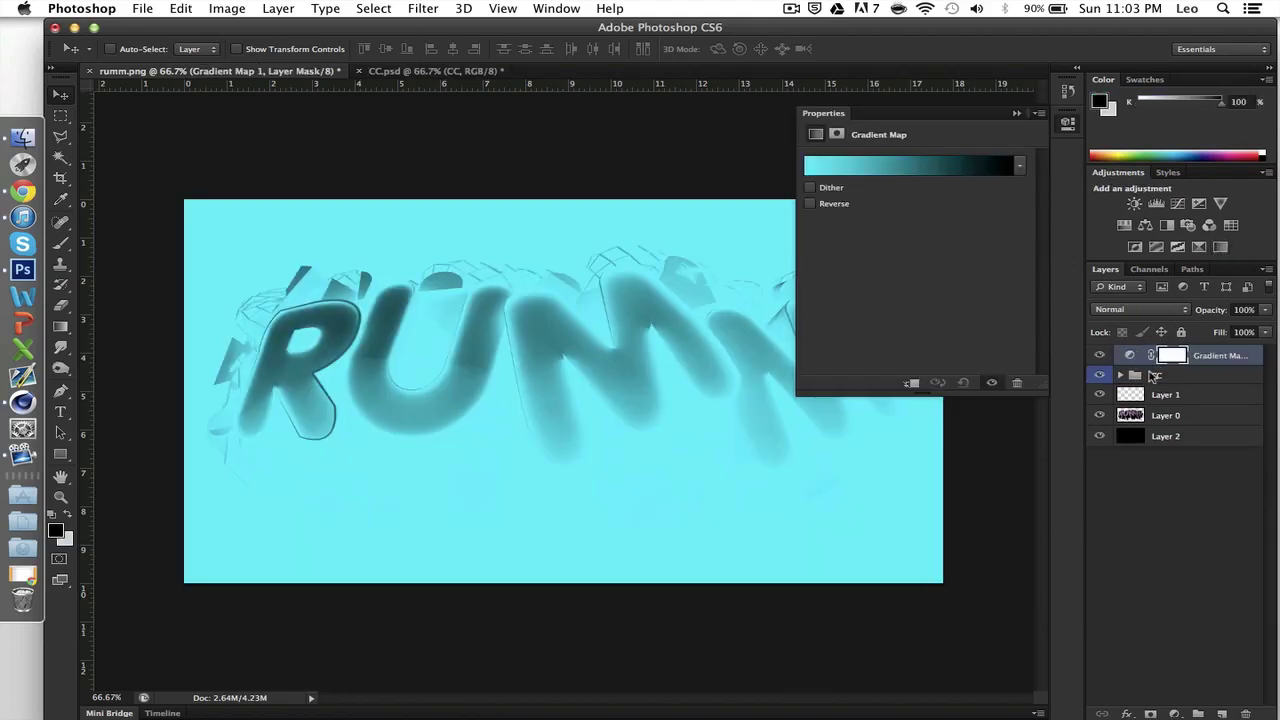
Set Gradient Map 1's blend mode to Hue and load the Violet, Orange gradient
{"action": "left_click", "coordinate": [1096, 306]}
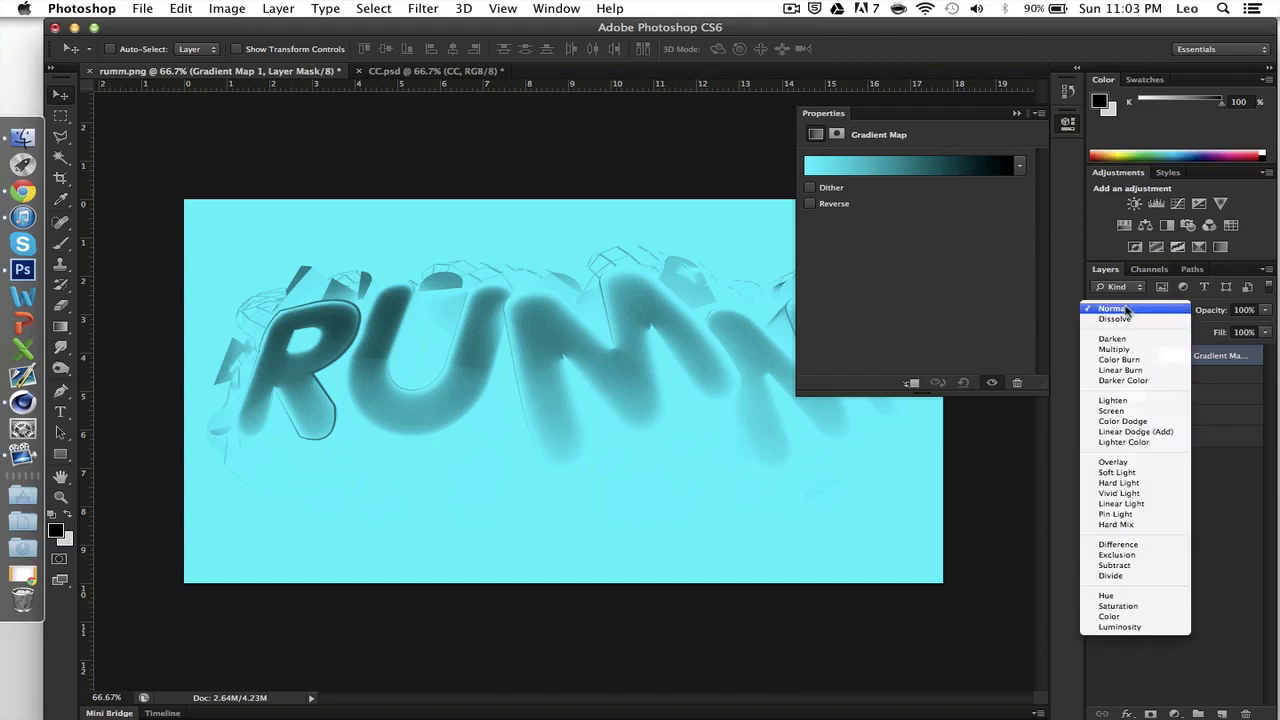
{"action": "left_click", "coordinate": [1128, 596]}
{"action": "left_click", "coordinate": [873, 167]}
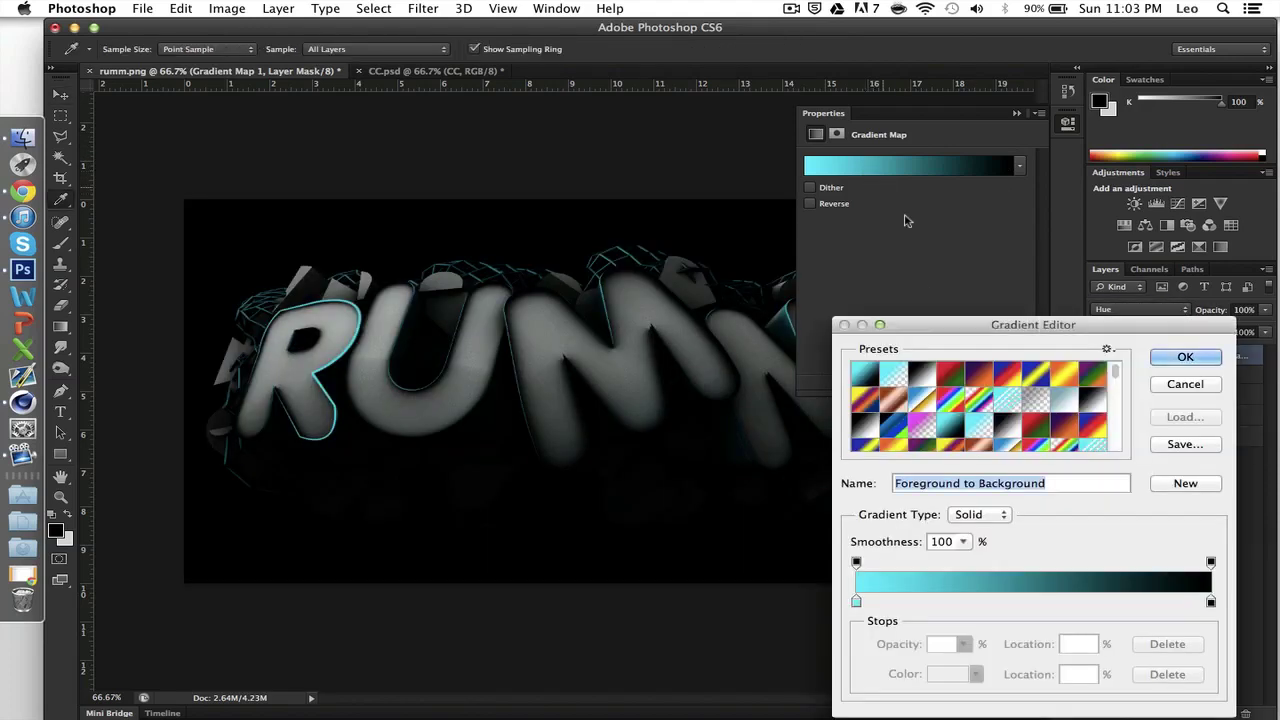
{"action": "left_click", "coordinate": [978, 373]}
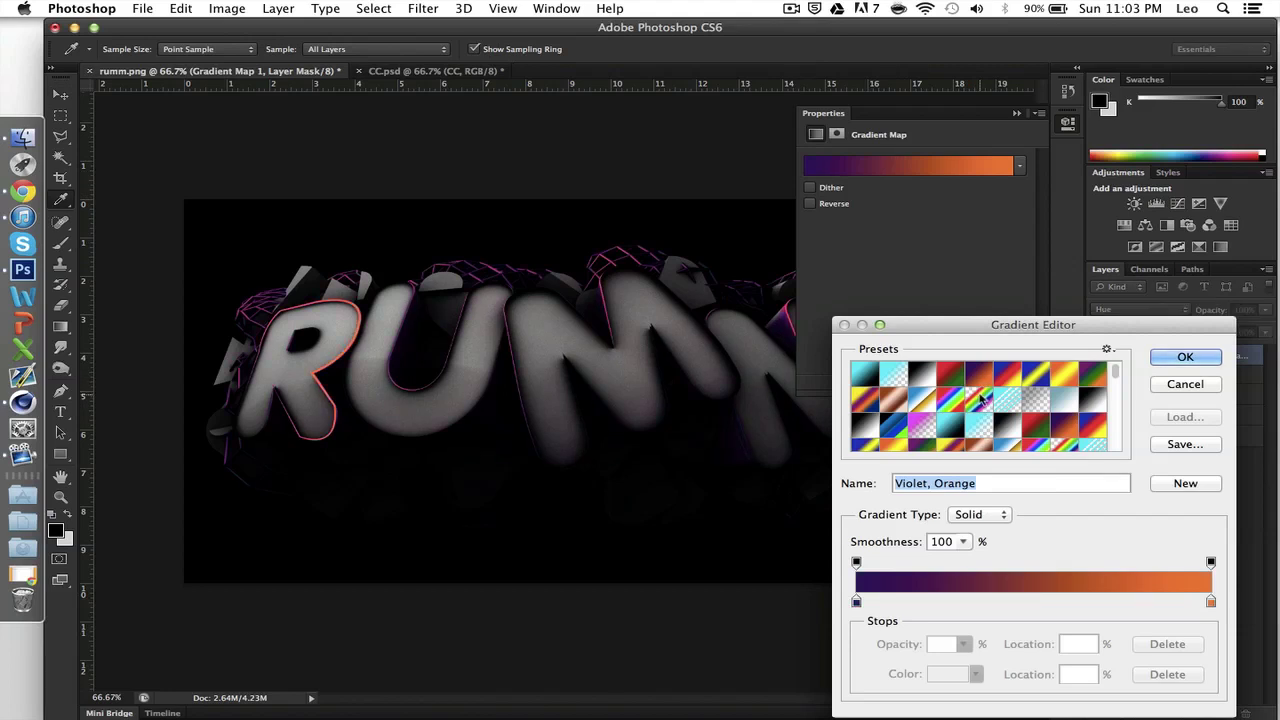
Preview other preset gradients: blue-to-green, teal-to-yellow, purple-to-cyan and navy-to-green
{"action": "scroll", "coordinate": [941, 412], "scroll_direction": "down", "scroll_amount": 3}
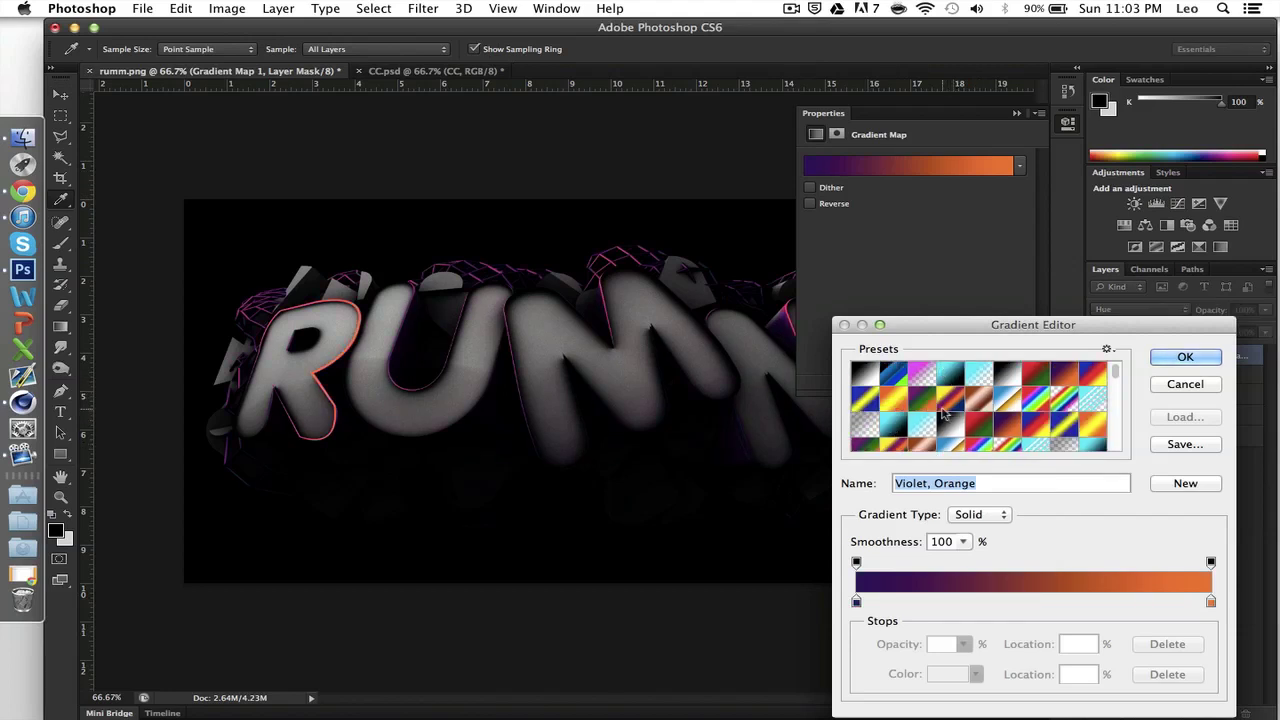
{"action": "scroll", "coordinate": [941, 412], "scroll_direction": "down", "scroll_amount": 5}
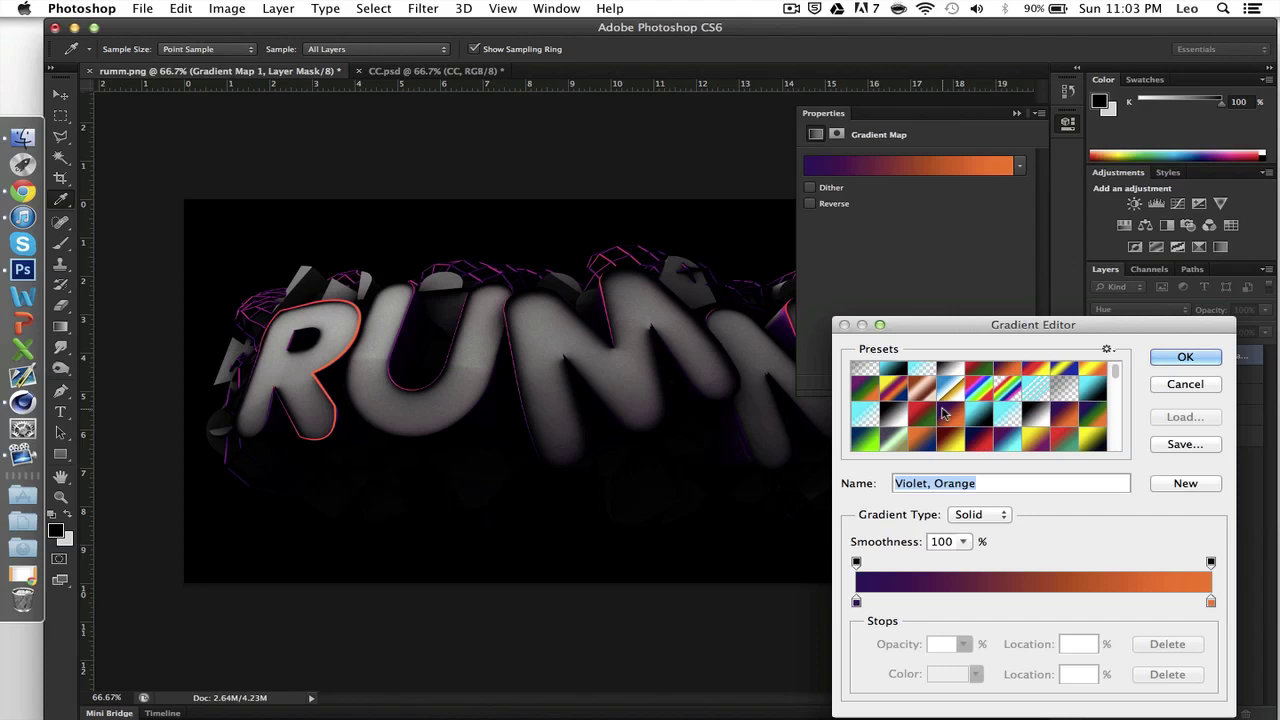
{"action": "scroll", "coordinate": [868, 395], "scroll_direction": "down", "scroll_amount": 2}
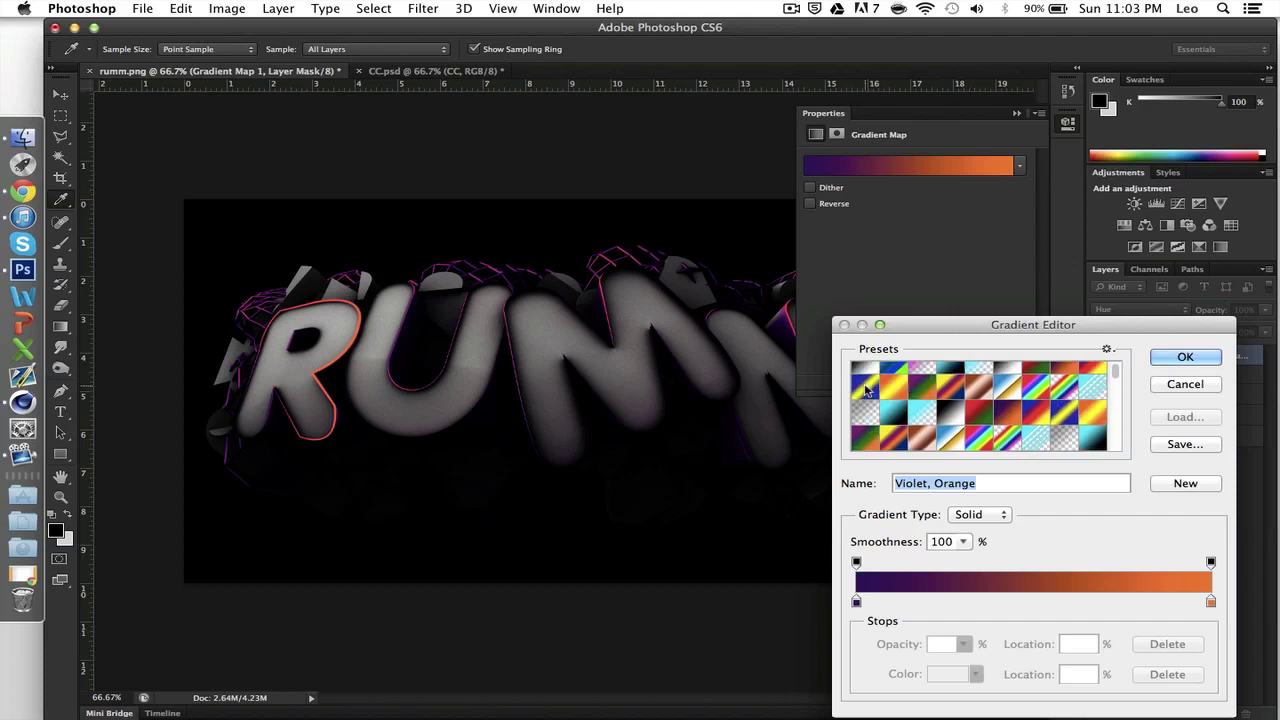
{"action": "scroll", "coordinate": [868, 392], "scroll_direction": "down", "scroll_amount": 6}
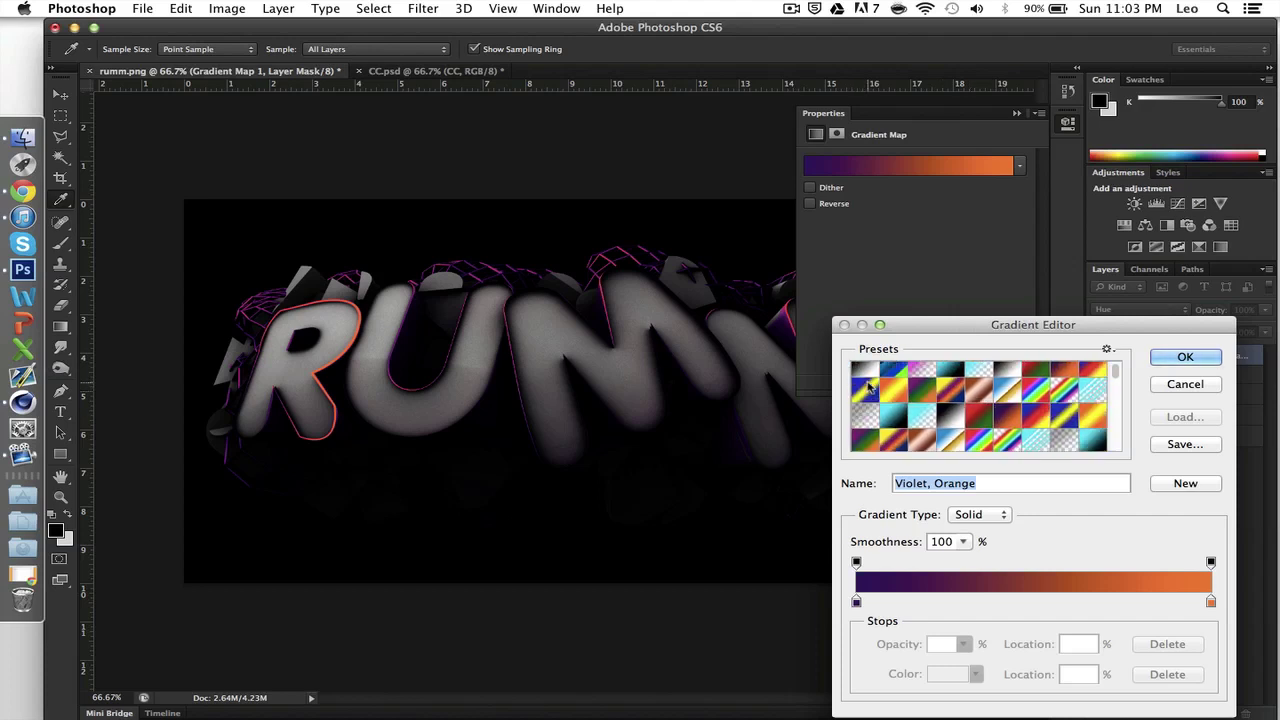
{"action": "scroll", "coordinate": [868, 390], "scroll_direction": "down", "scroll_amount": 5}
{"action": "left_click", "coordinate": [868, 433]}
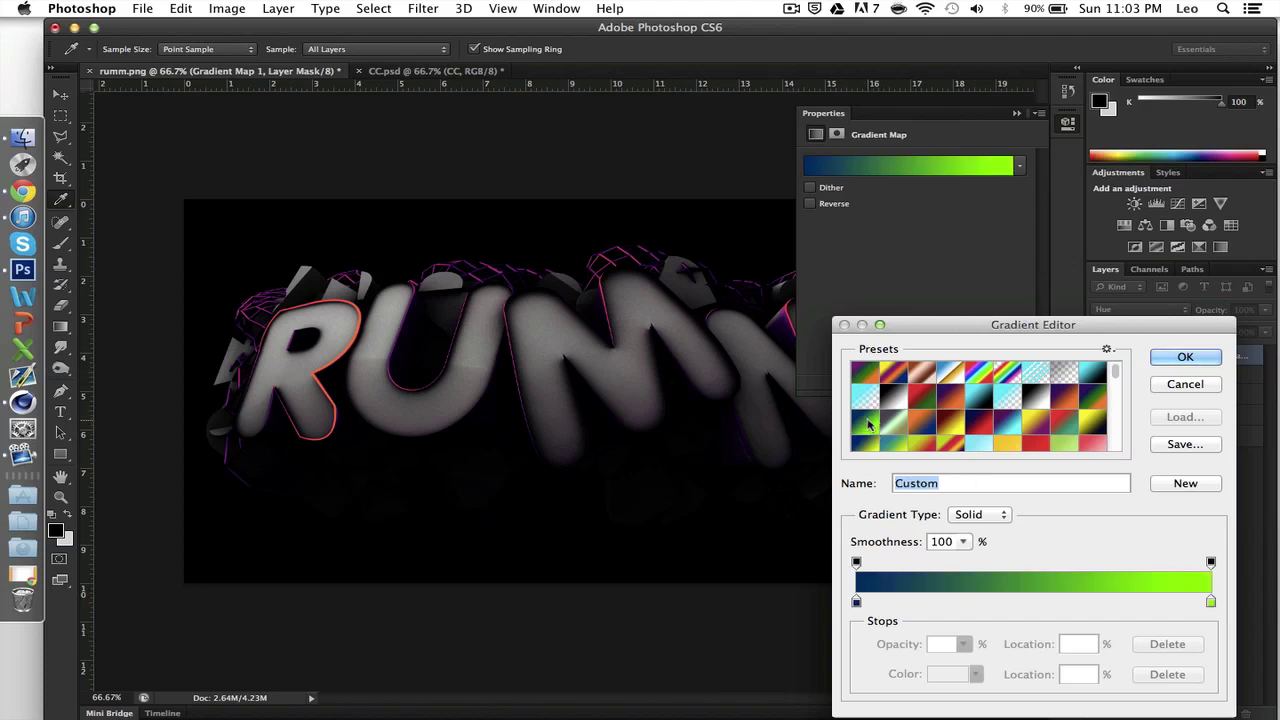
{"action": "left_click", "coordinate": [871, 442]}
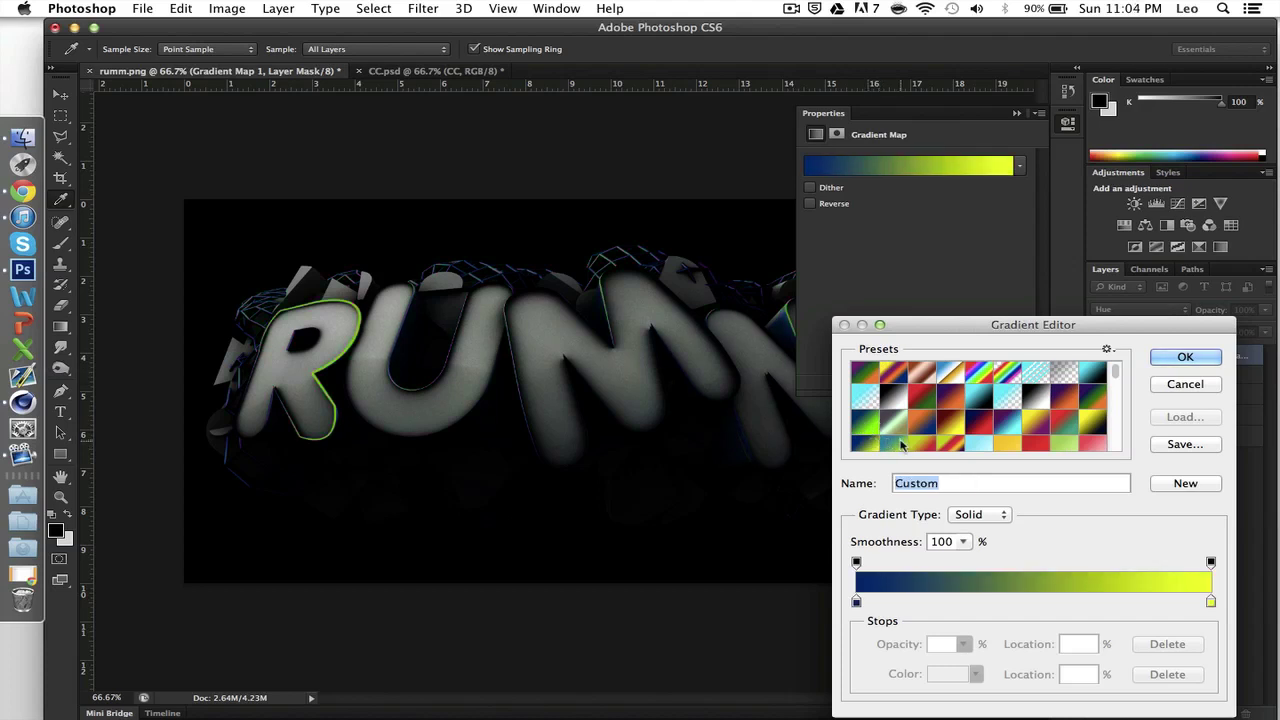
{"action": "left_click", "coordinate": [900, 445]}
{"action": "left_click", "coordinate": [1005, 423]}
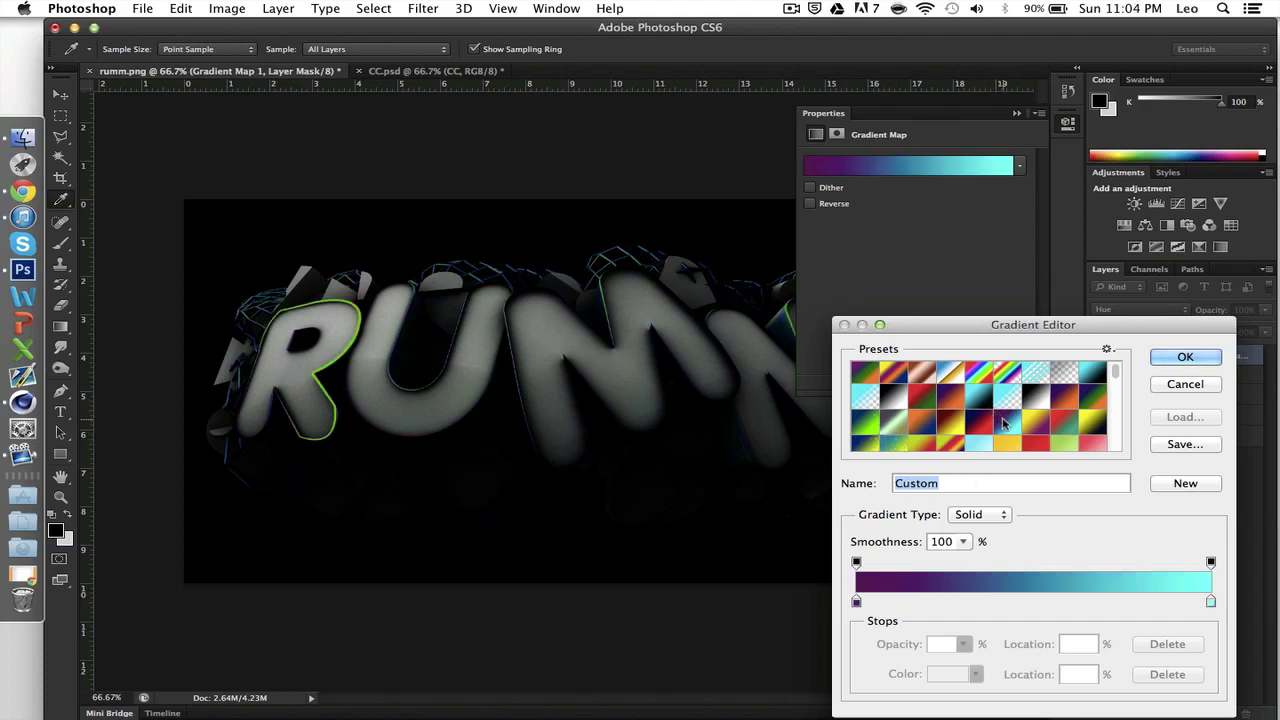
{"action": "left_click", "coordinate": [896, 437]}
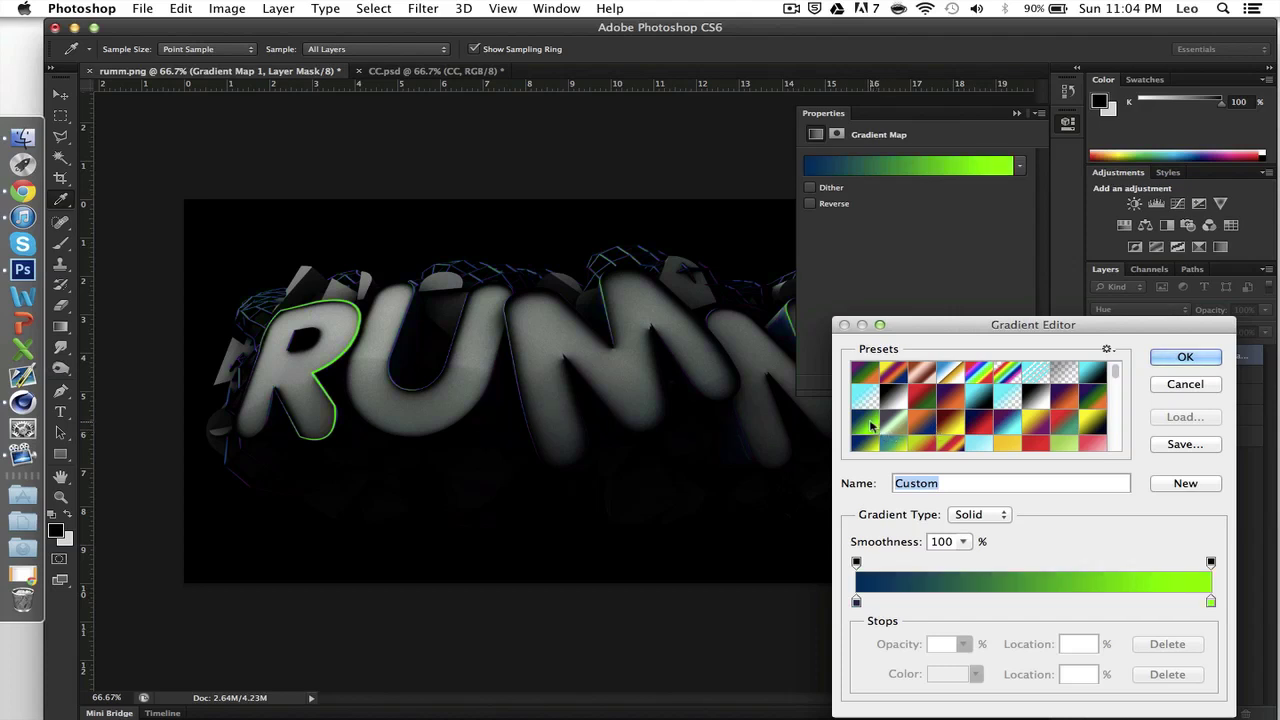
{"action": "scroll", "coordinate": [993, 417], "scroll_direction": "up", "scroll_amount": 4}
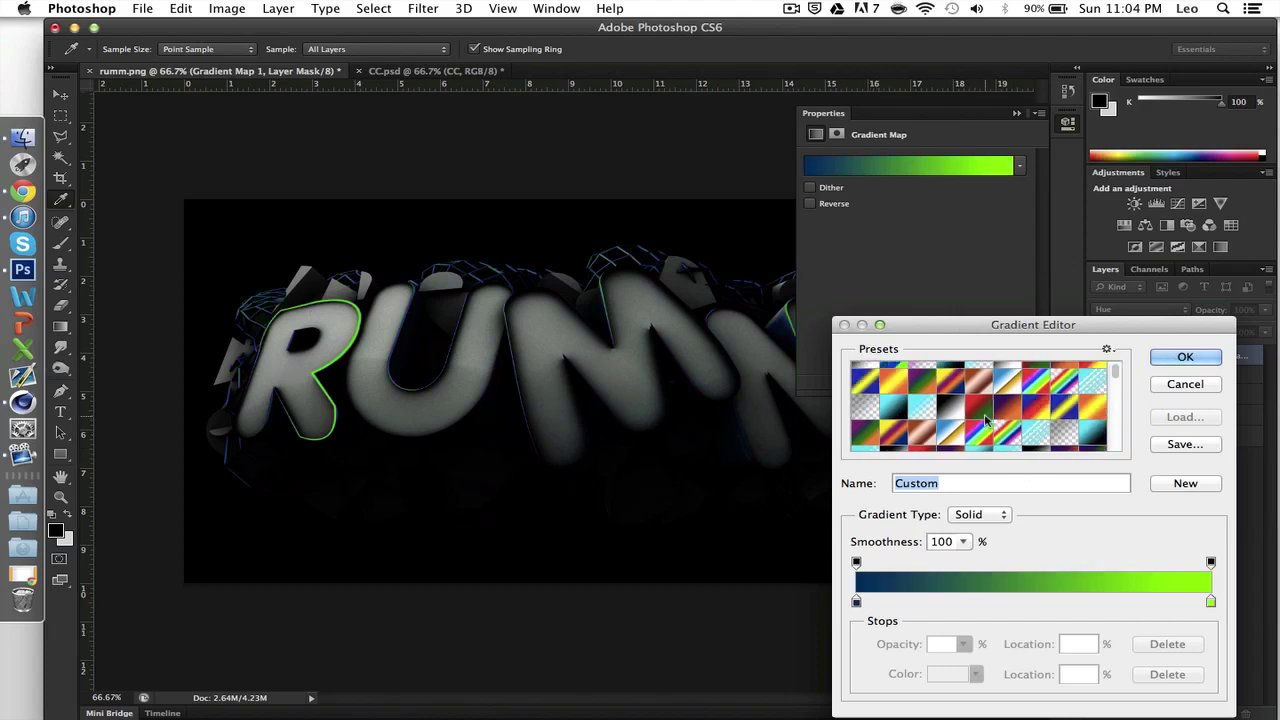
Return to the Violet, Orange gradient and confirm it for the map
{"action": "left_click", "coordinate": [981, 374]}
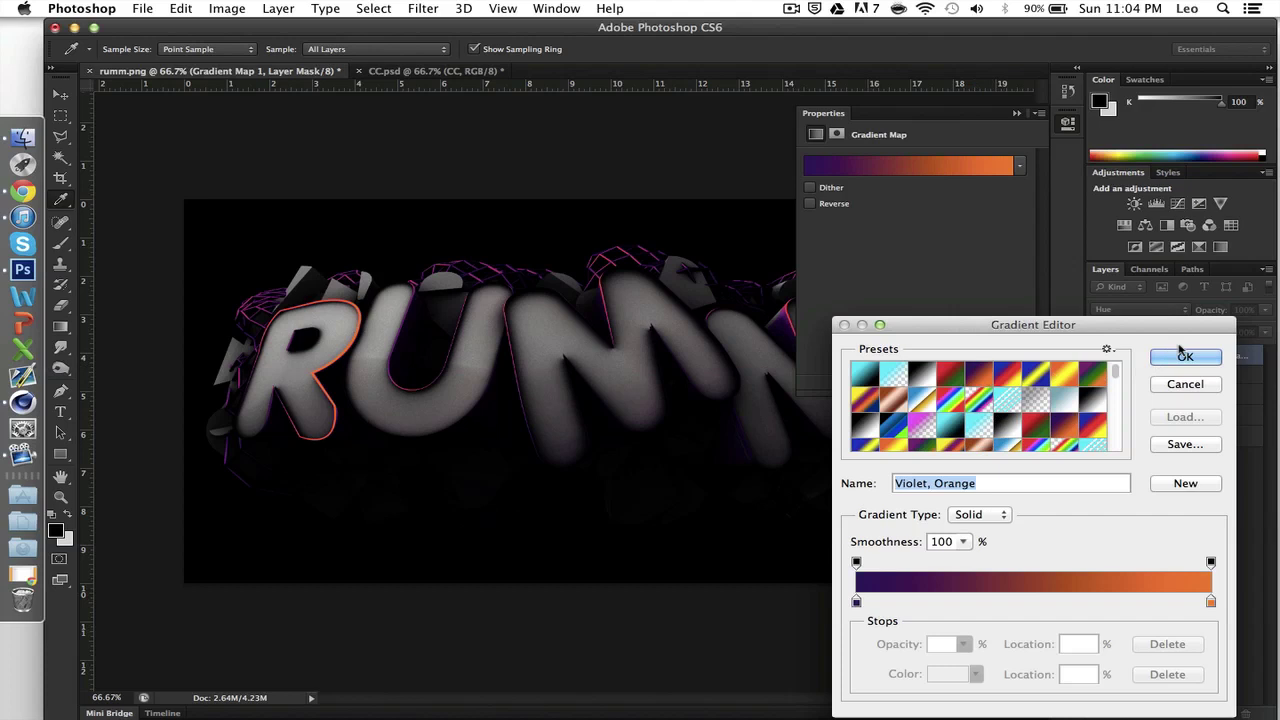
{"action": "left_click", "coordinate": [1184, 359]}
{"action": "key", "text": "v"}
{"action": "left_click", "coordinate": [1016, 113]}
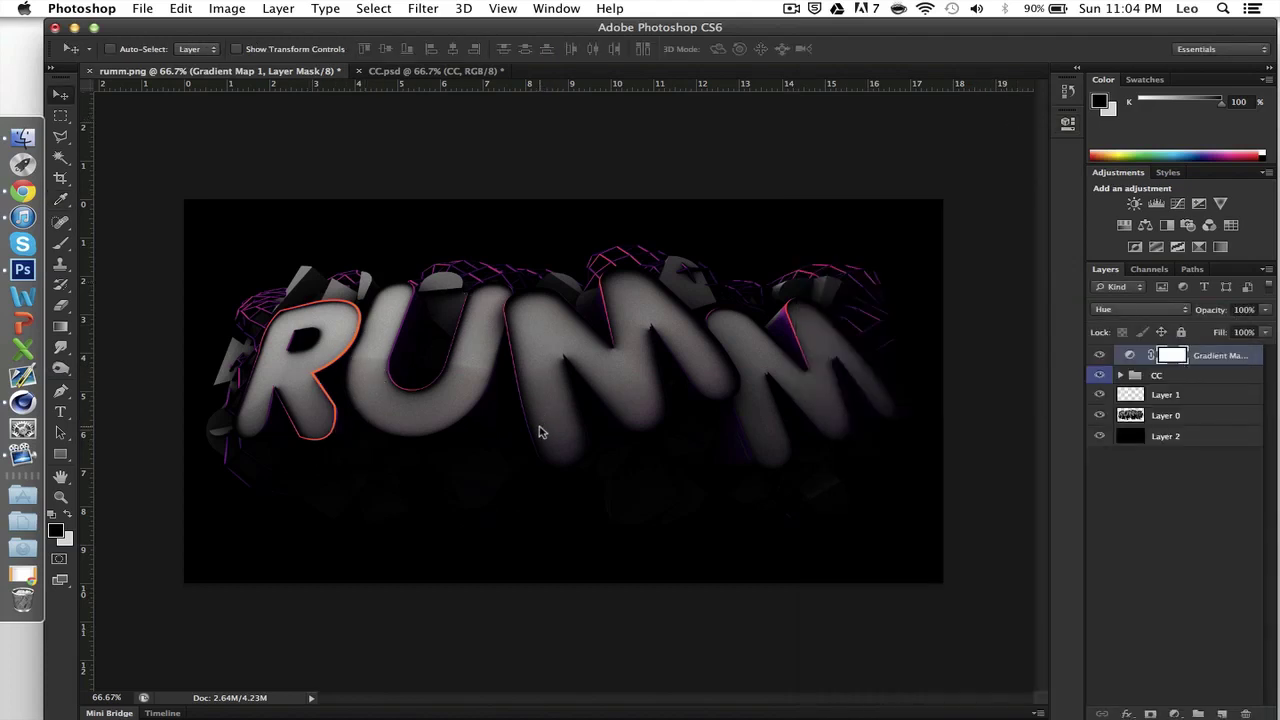
Reapply the Ripple filter to the R's outline on Layer 1
{"action": "left_click", "coordinate": [419, 8]}
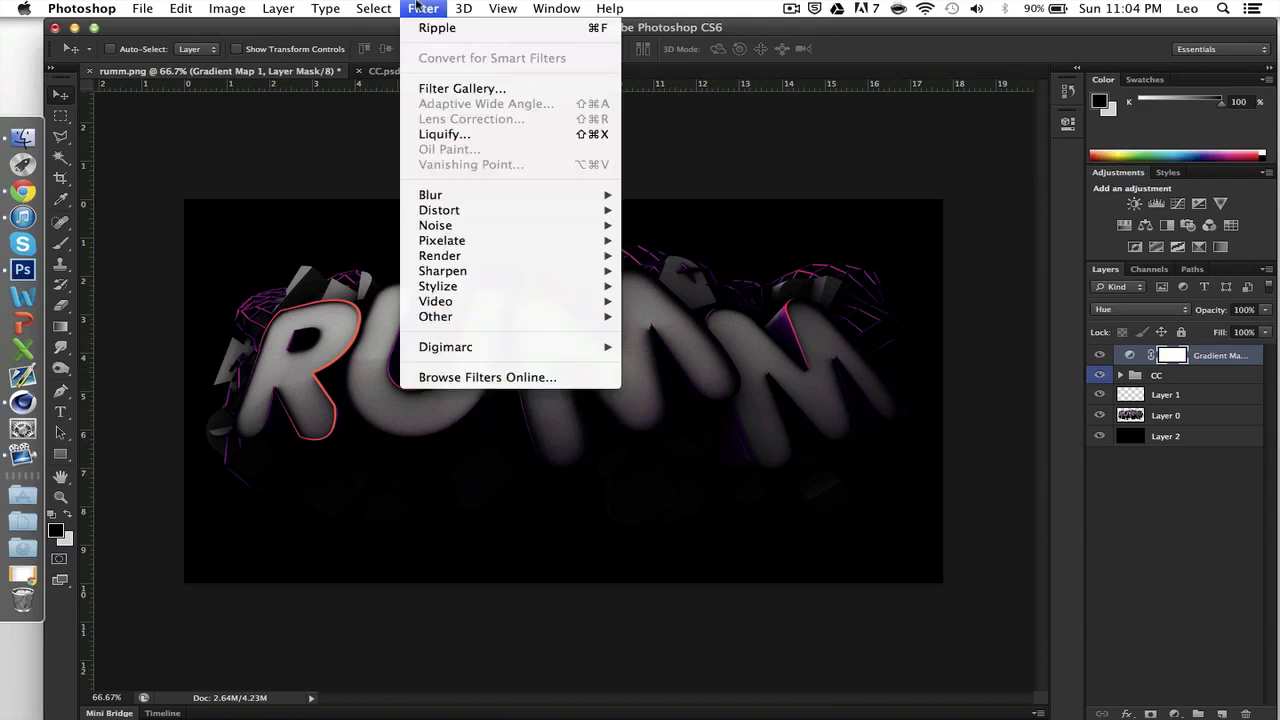
{"action": "left_click", "coordinate": [430, 35]}
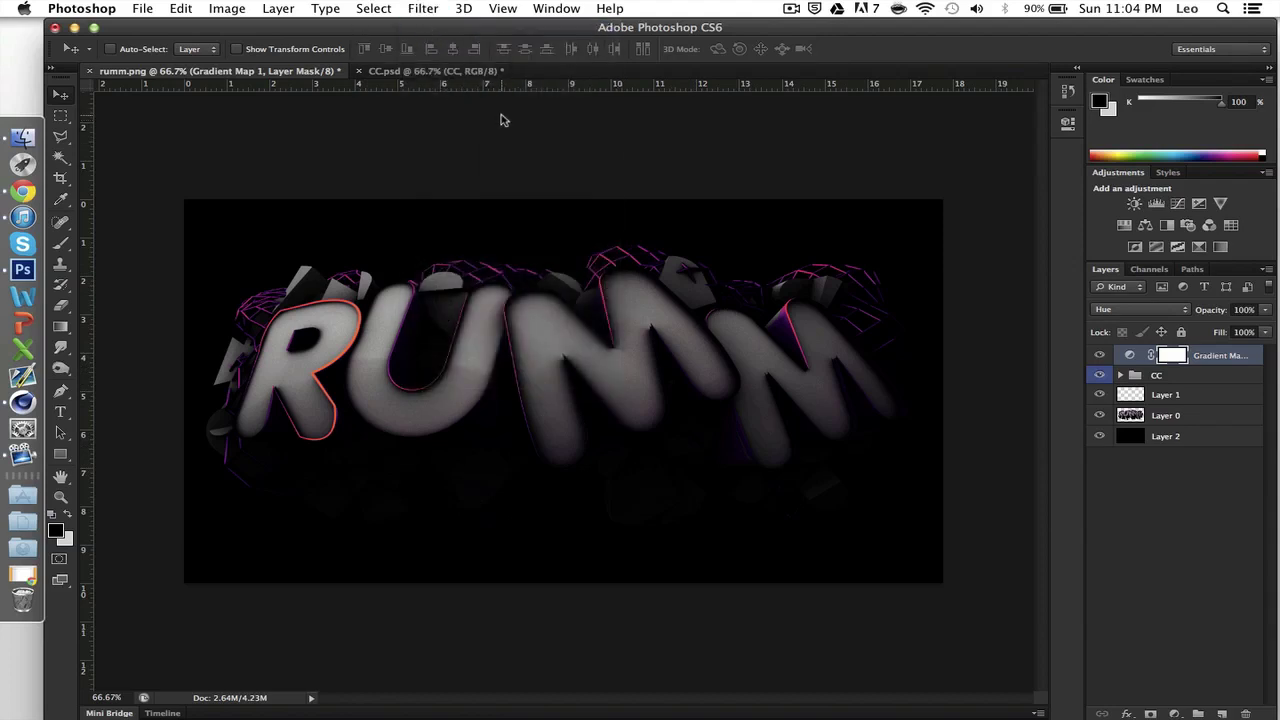
{"action": "left_click", "coordinate": [1140, 393]}
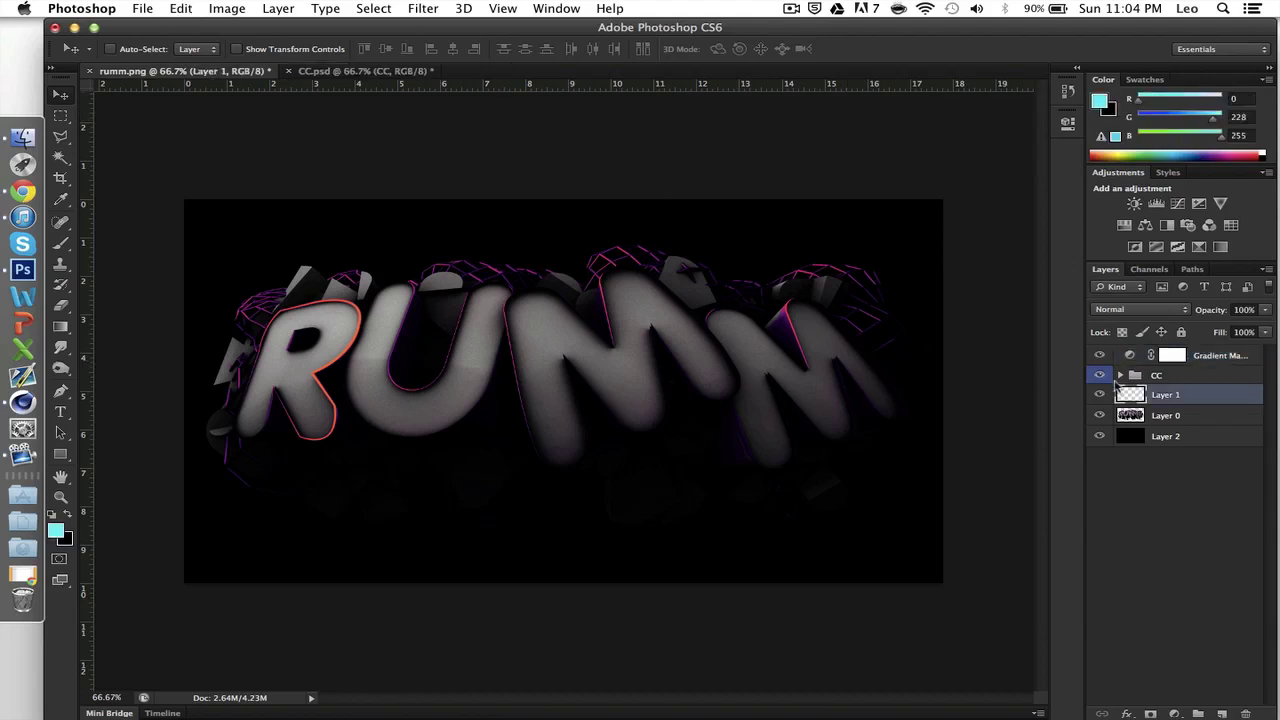
{"action": "left_click", "coordinate": [409, 7]}
{"action": "left_click", "coordinate": [436, 30]}
Close rumm.png and CC.psd, discarding the changes to CC.psd
{"action": "key", "text": "super+w"}
{"action": "left_click", "coordinate": [615, 268]}
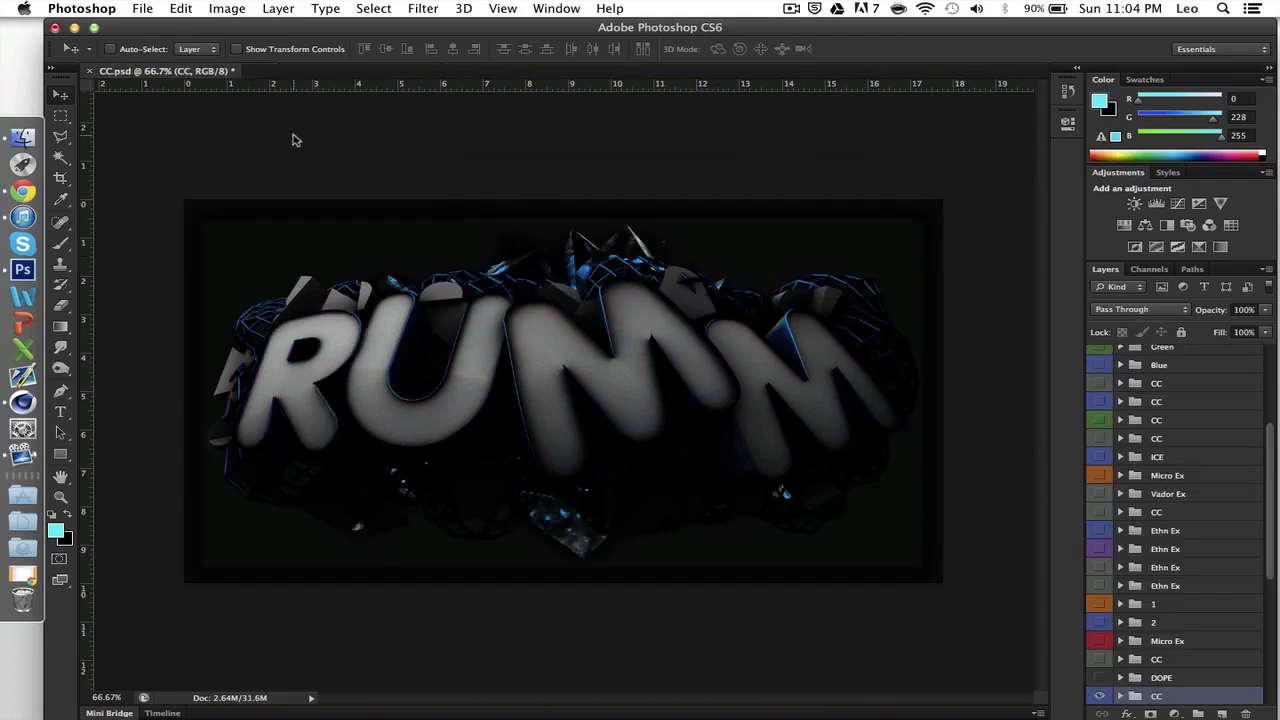
{"action": "left_click", "coordinate": [55, 27]}
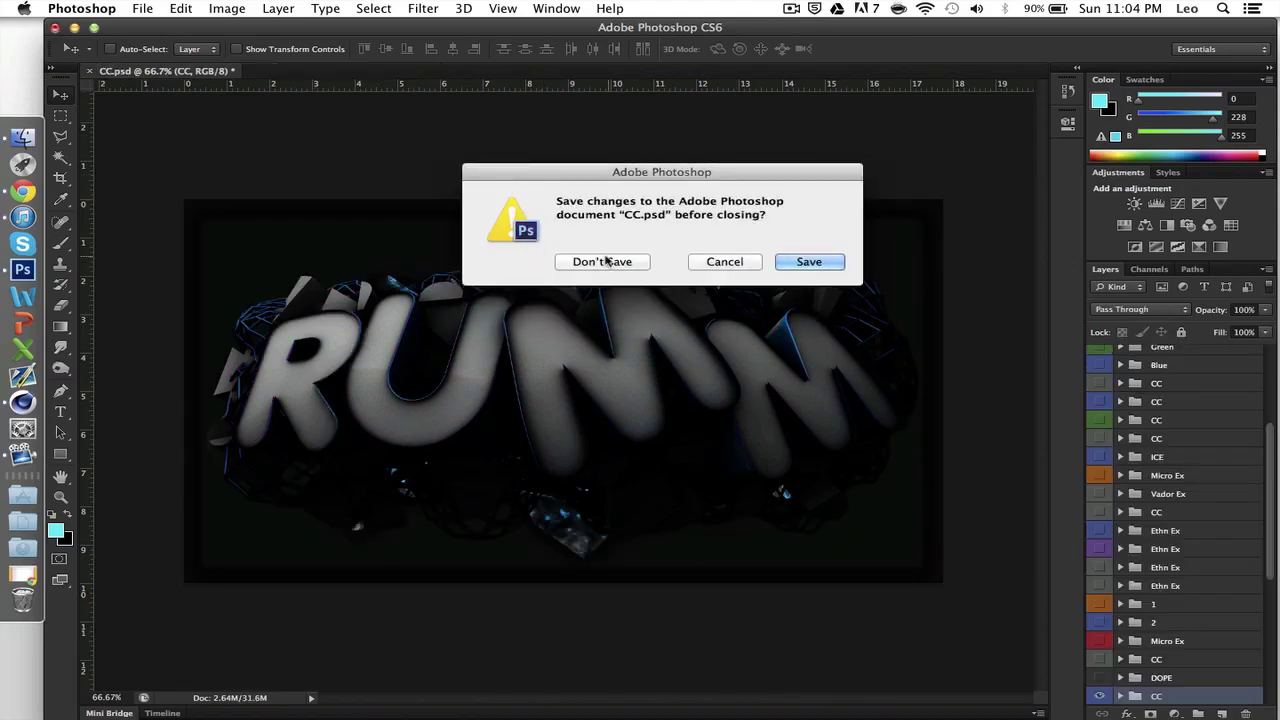
{"action": "left_click", "coordinate": [606, 260]}
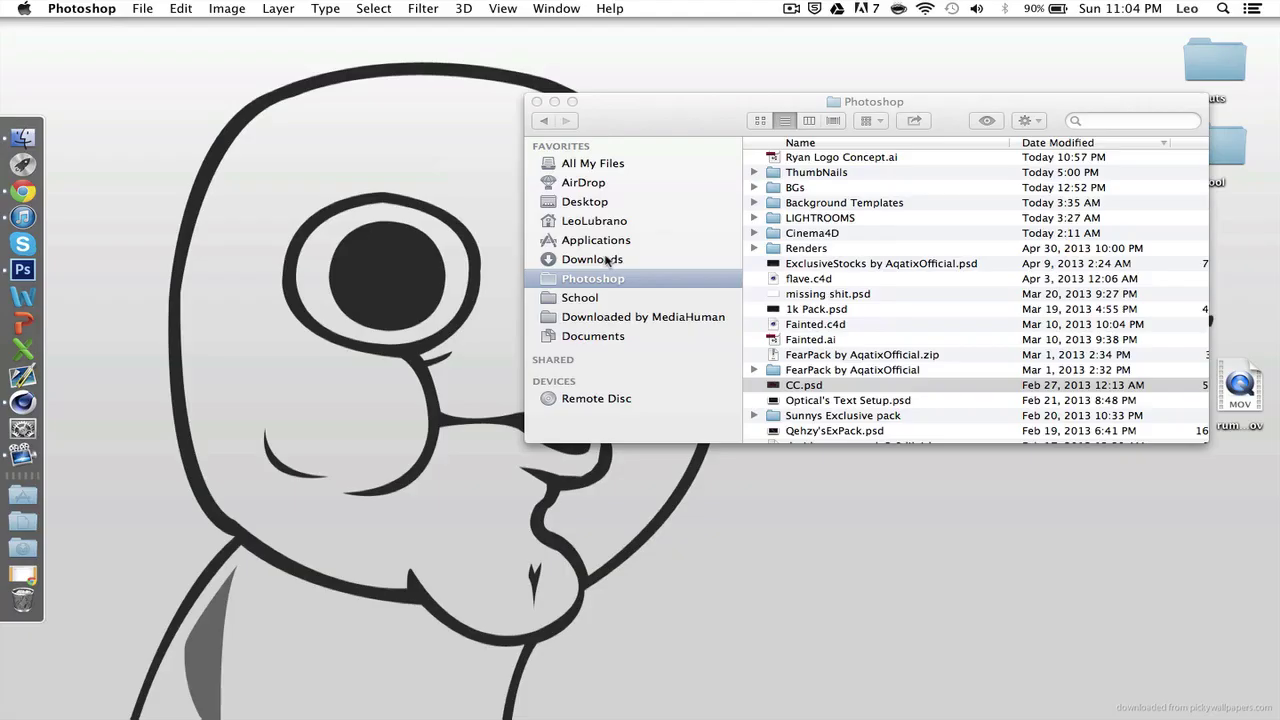
{"action": "left_click", "coordinate": [508, 177]}
{"action": "left_click", "coordinate": [791, 10]}
{"action": "left_click", "coordinate": [790, 10]}
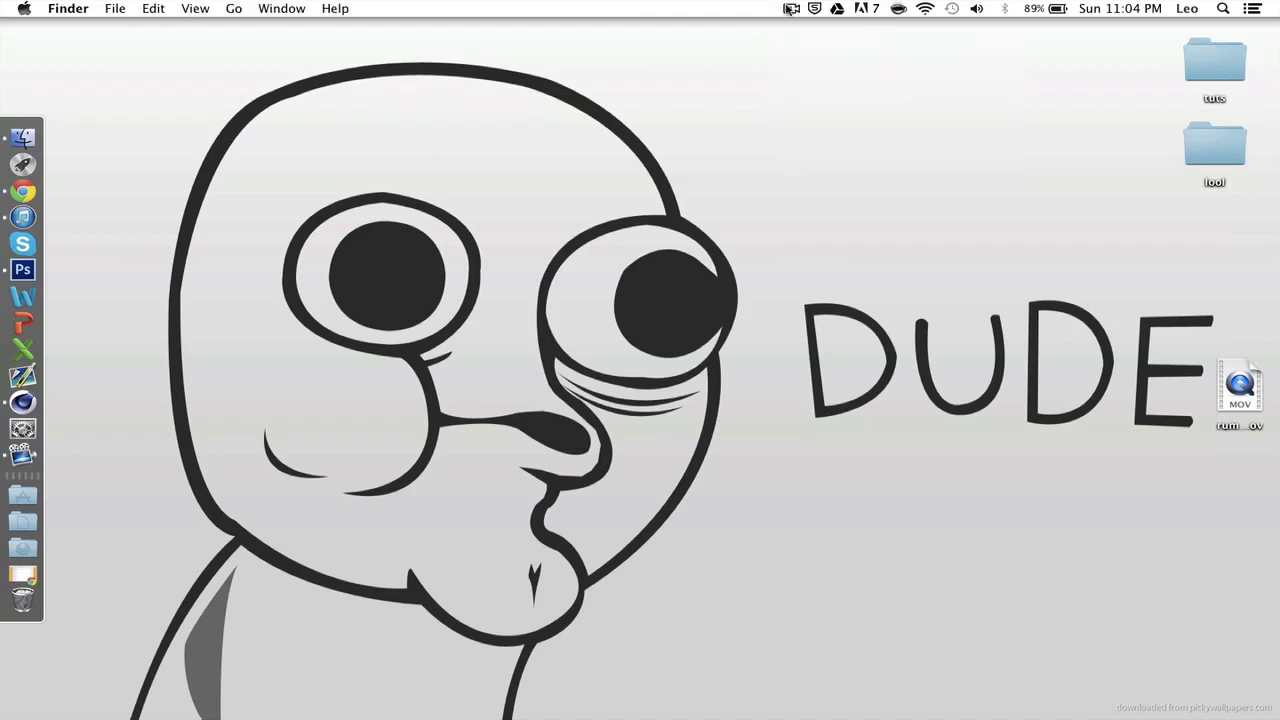